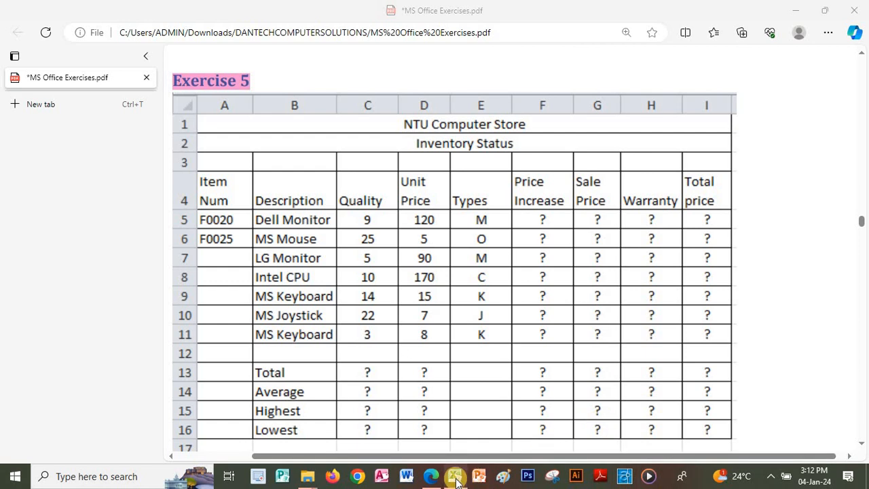
- Switch to the Excel workbook and apply All Borders to the inventory table in A1:I16
mouse_move(457, 480)
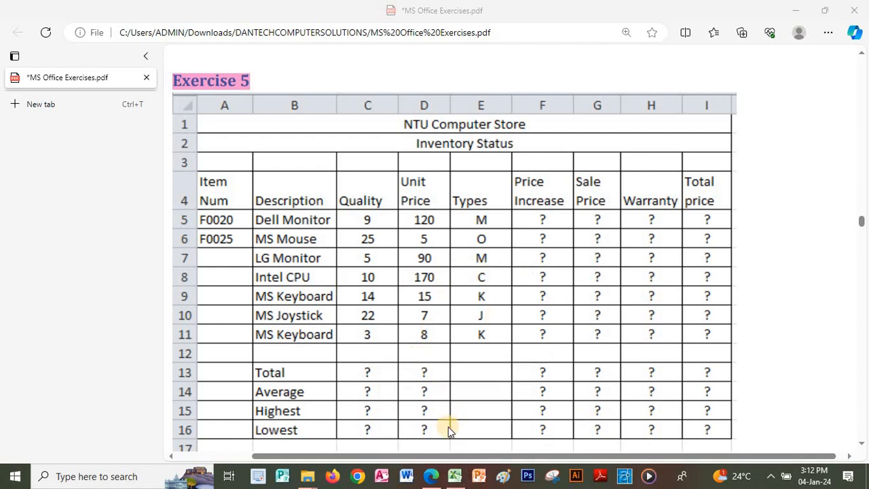
click(458, 479)
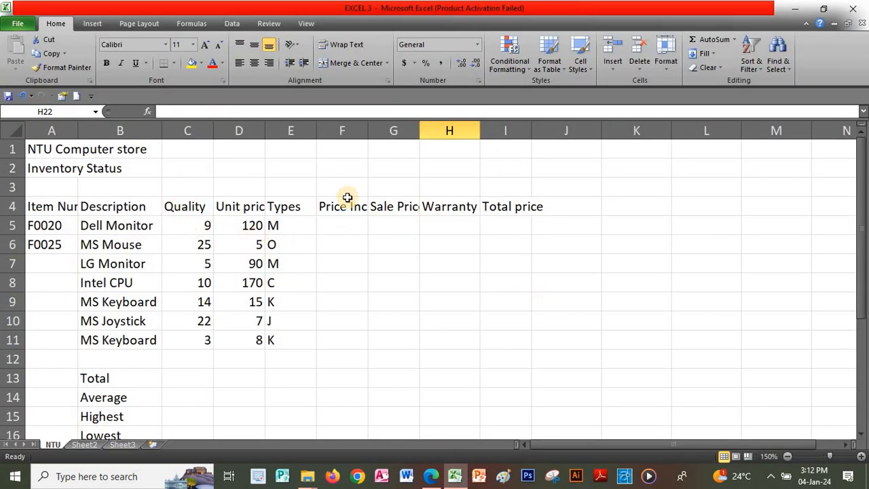
click(62, 150)
drag(68, 149, 491, 397)
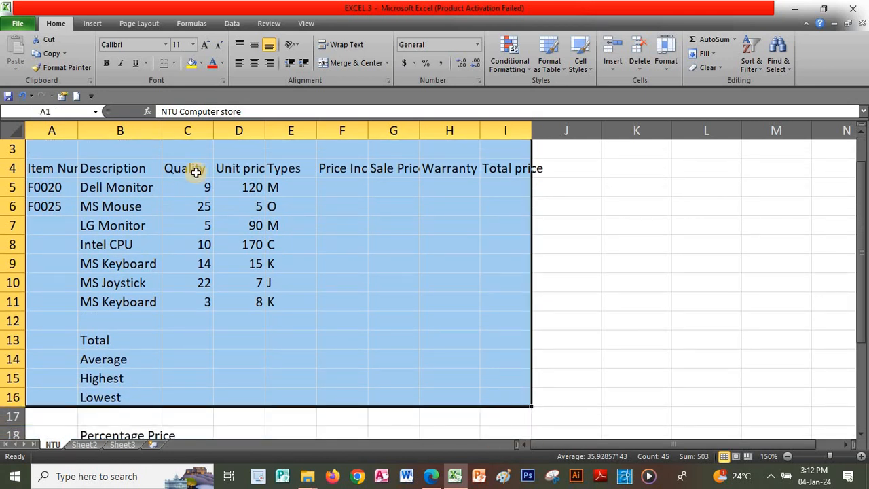
click(174, 65)
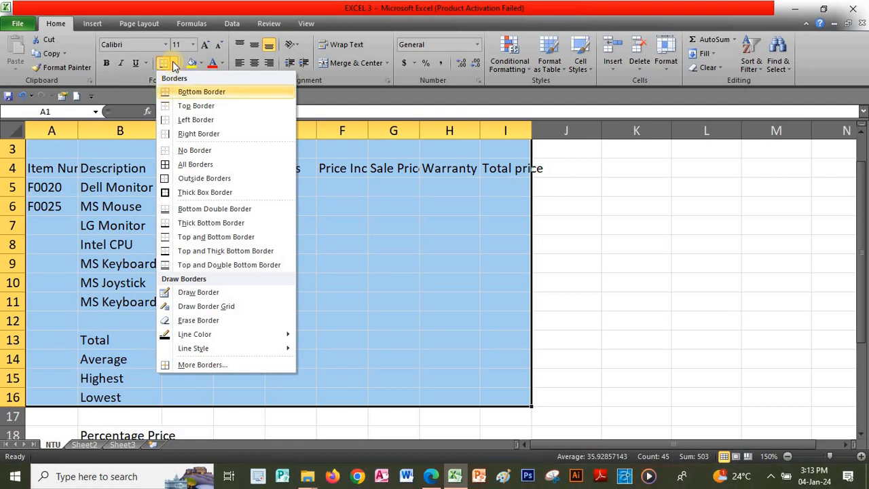
click(179, 165)
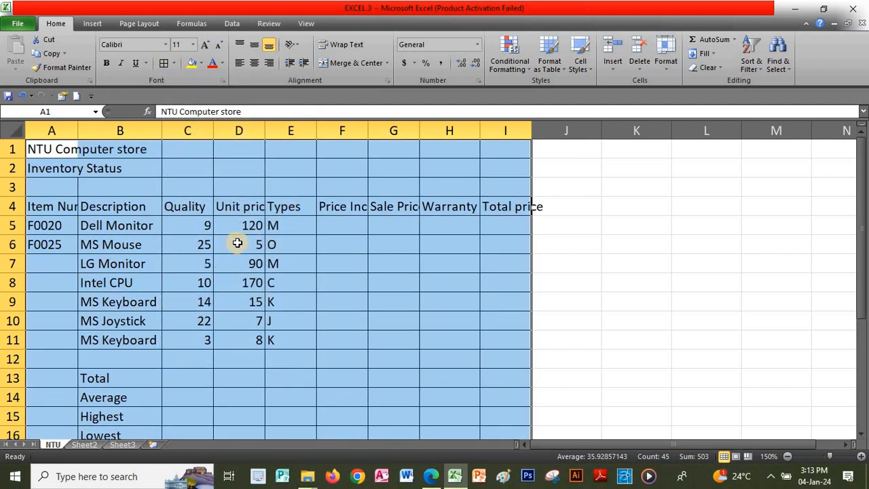
click(371, 269)
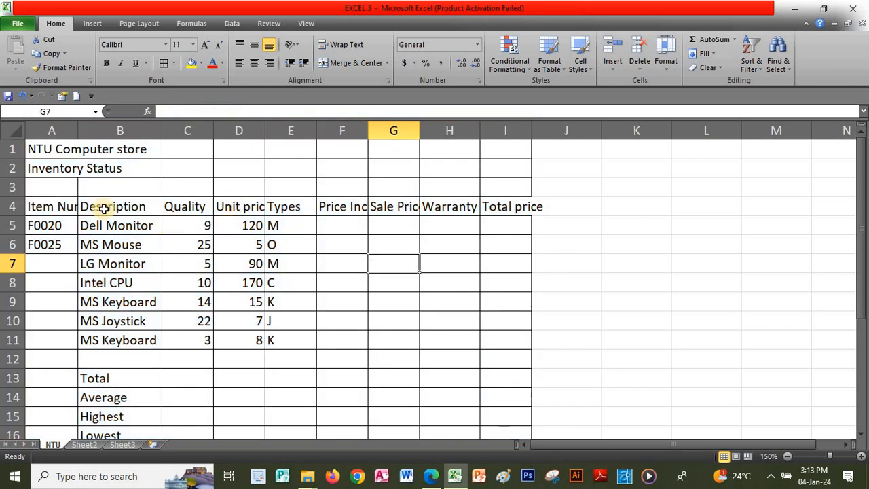
- Merge and center the titles "NTU Computer store" across A1:I1 and "Inventory Status" across A2:I2
drag(61, 151, 485, 148)
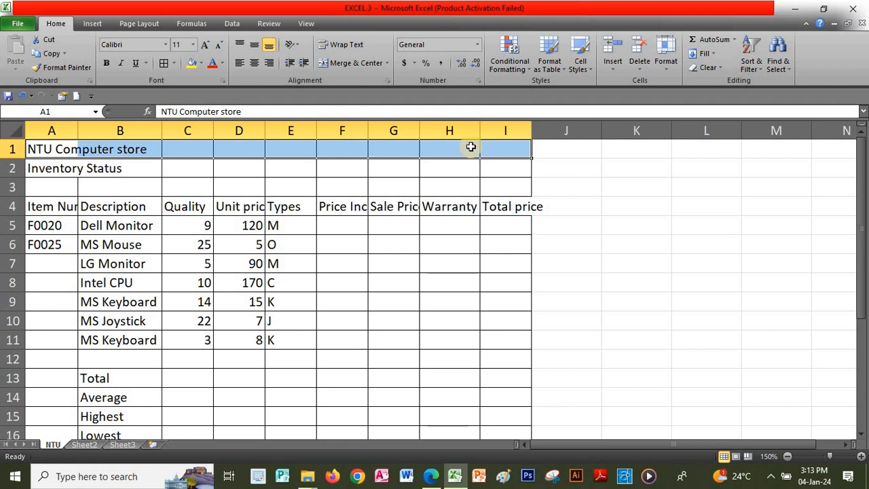
click(345, 61)
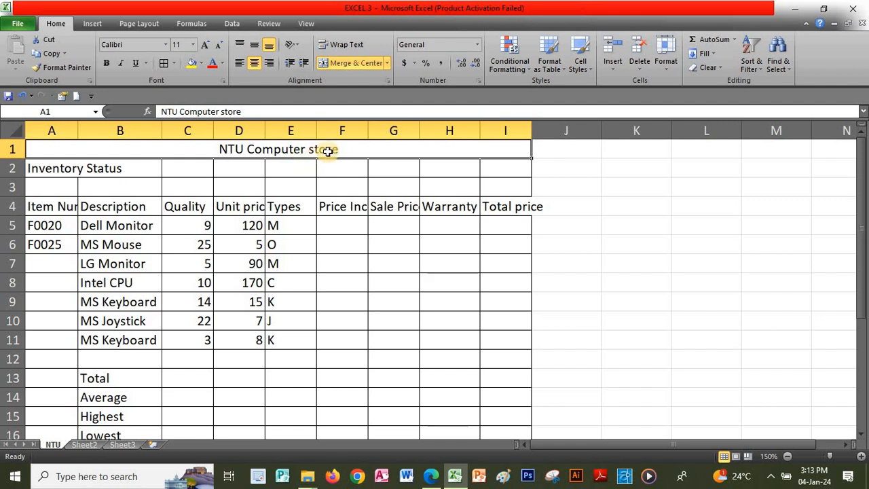
drag(50, 170, 496, 169)
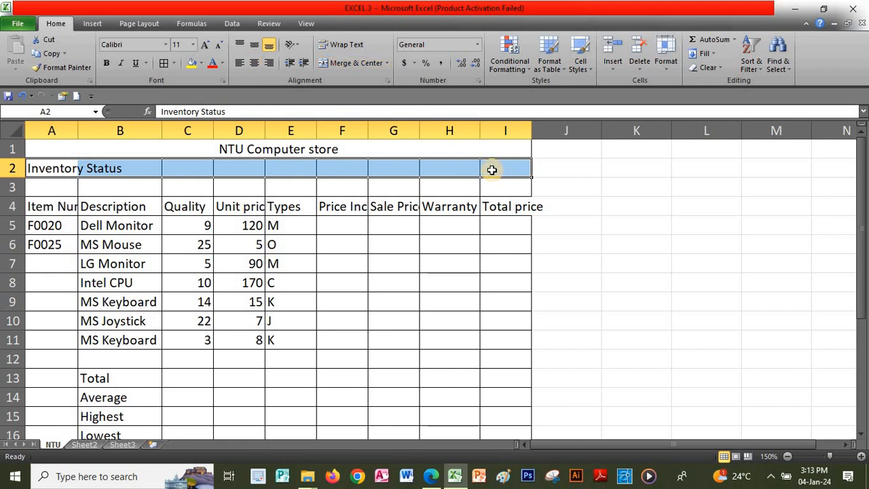
click(351, 62)
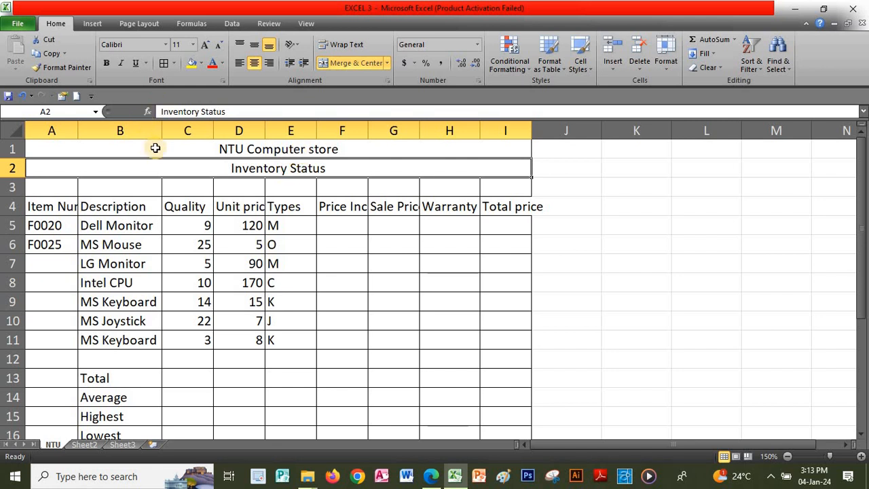
- Wrap the text of the header row 4 and widen column F slightly so that "Increase" fits on one line
click(4, 206)
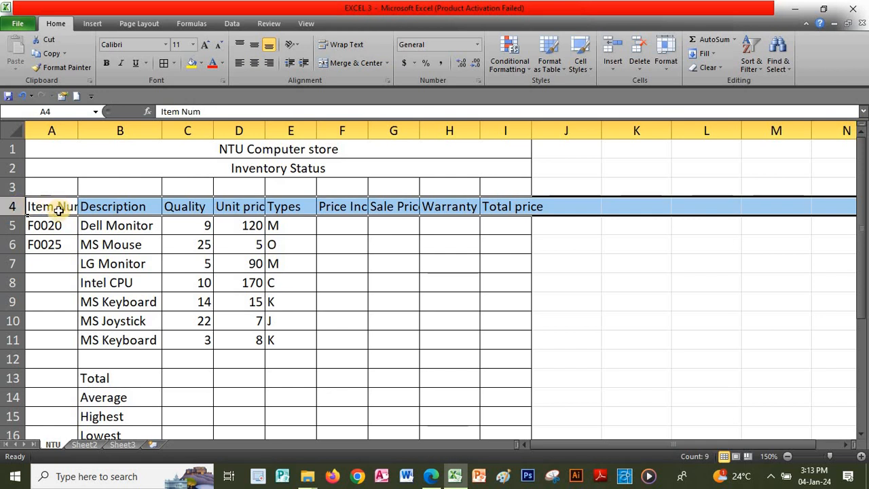
click(430, 475)
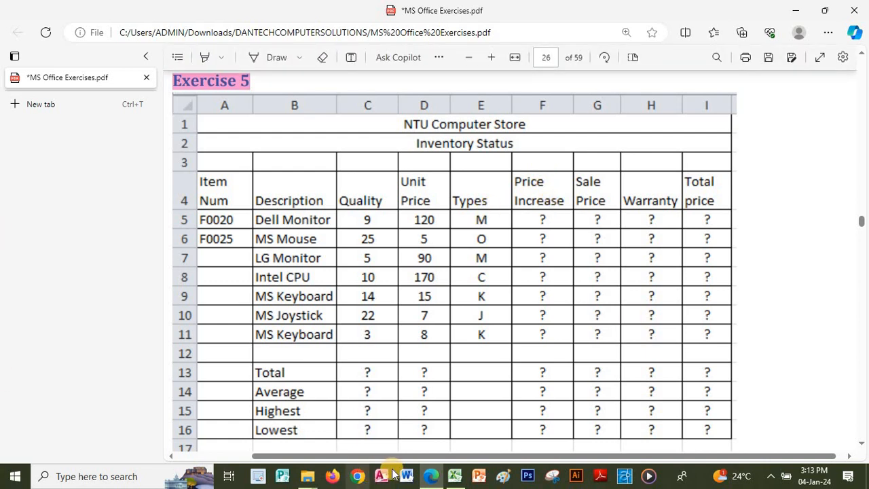
click(456, 477)
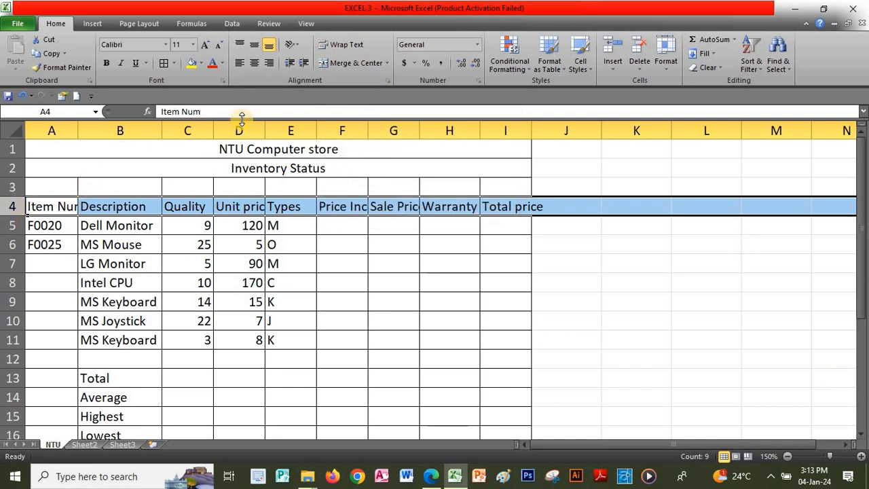
click(351, 46)
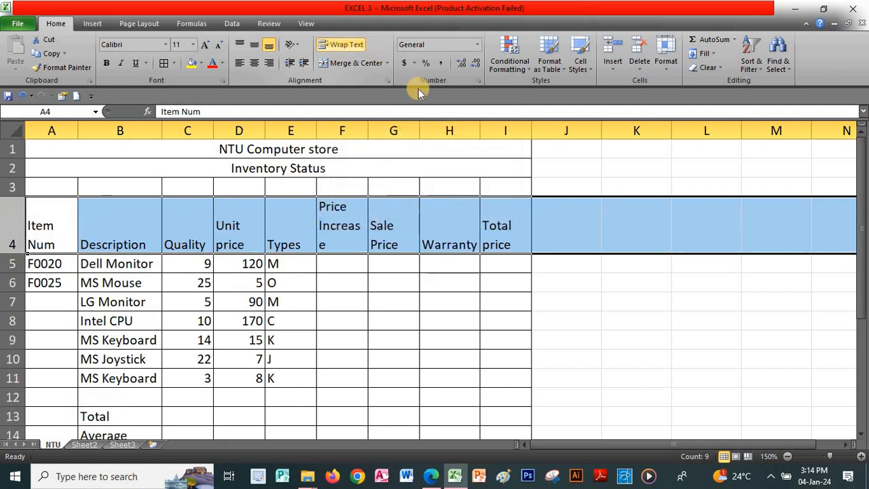
click(422, 233)
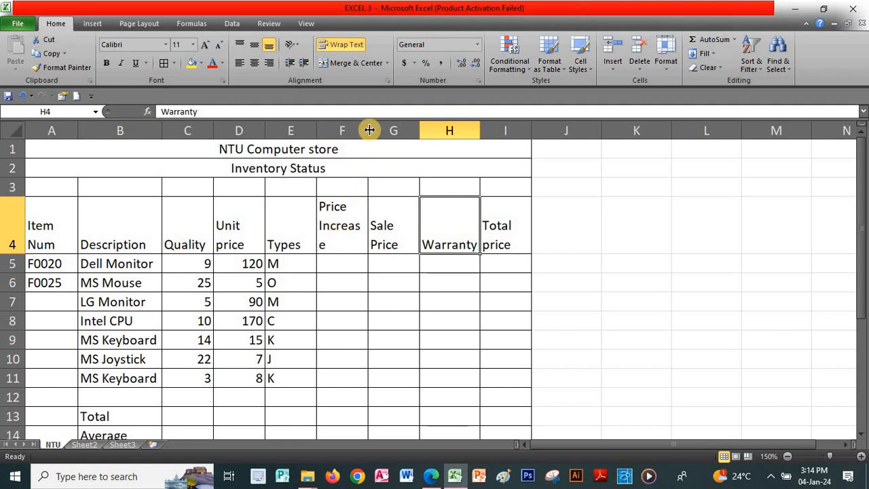
drag(369, 130, 376, 130)
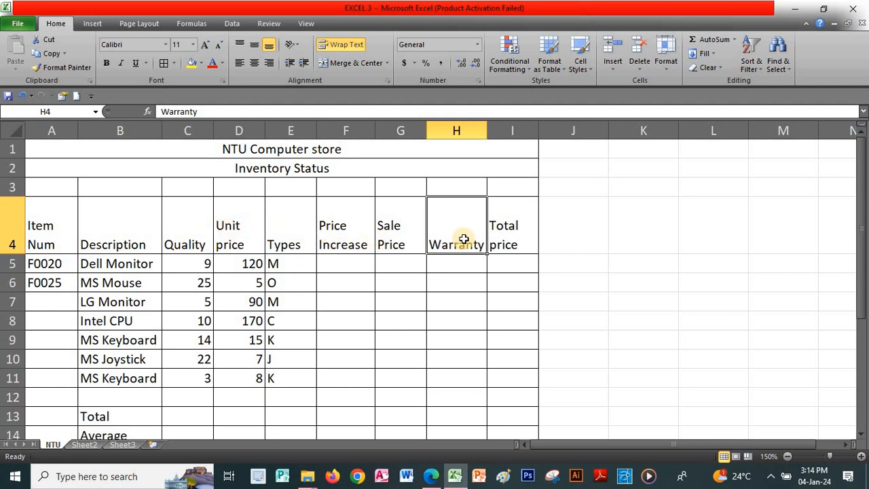
- Make the titles and column headers in A1:I4 bold
drag(419, 149, 424, 217)
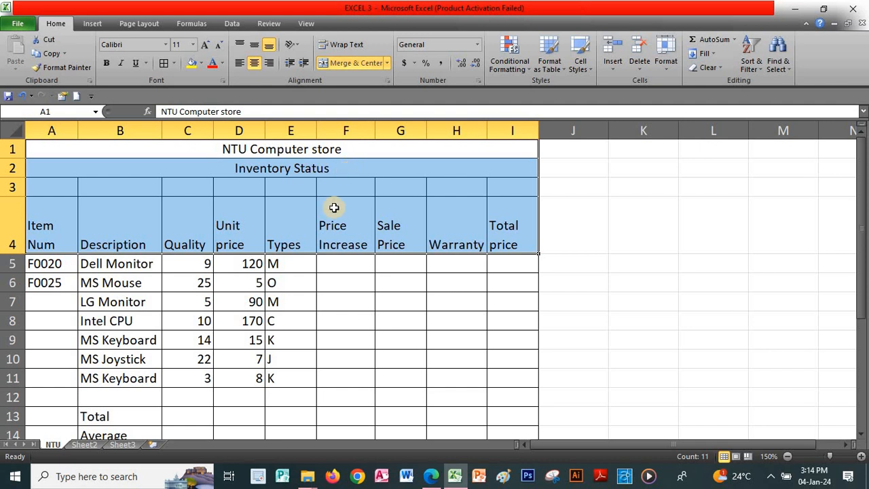
click(107, 66)
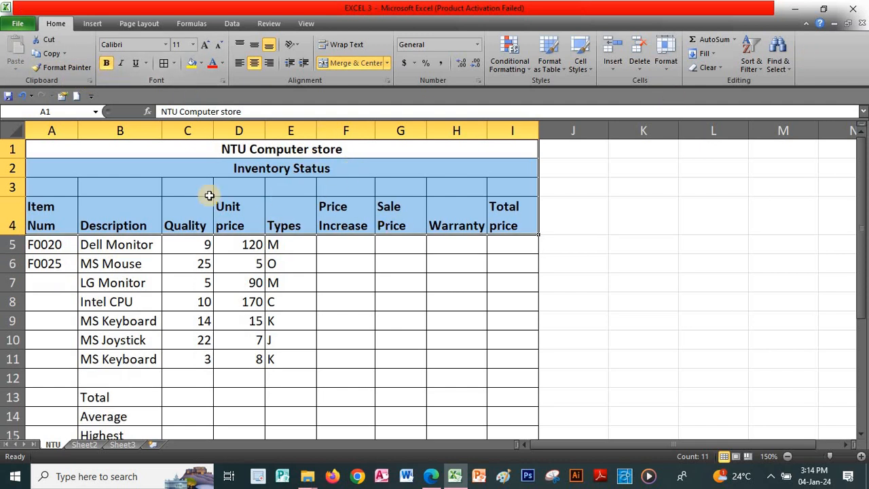
click(319, 309)
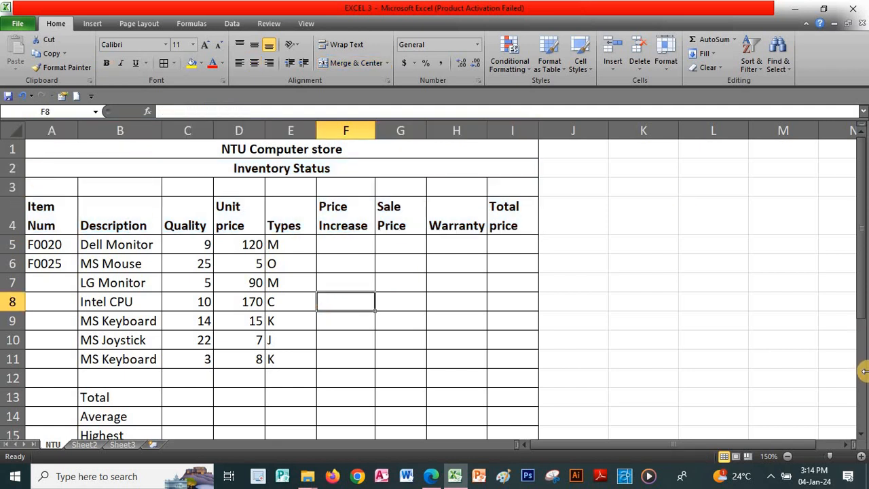
- Make the summary labels Total, Average, Highest and Lowest in B13:B16 bold
click(860, 433)
click(860, 432)
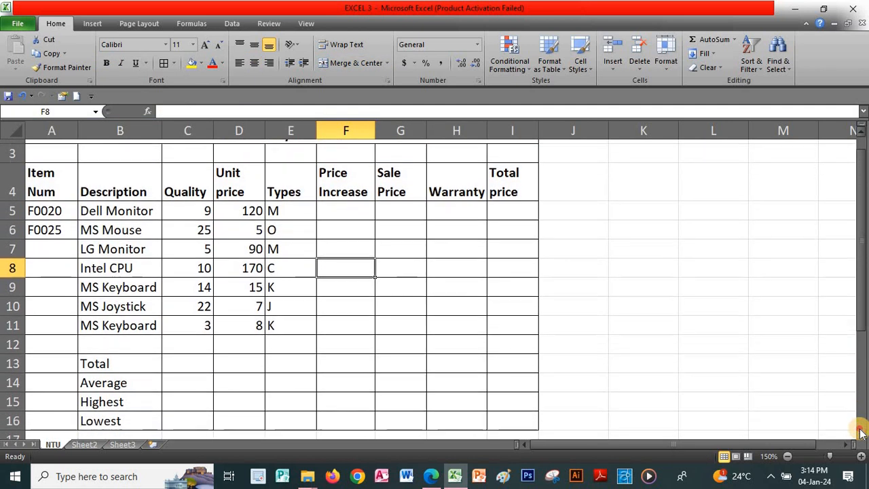
click(860, 433)
click(860, 433)
click(860, 432)
click(860, 432)
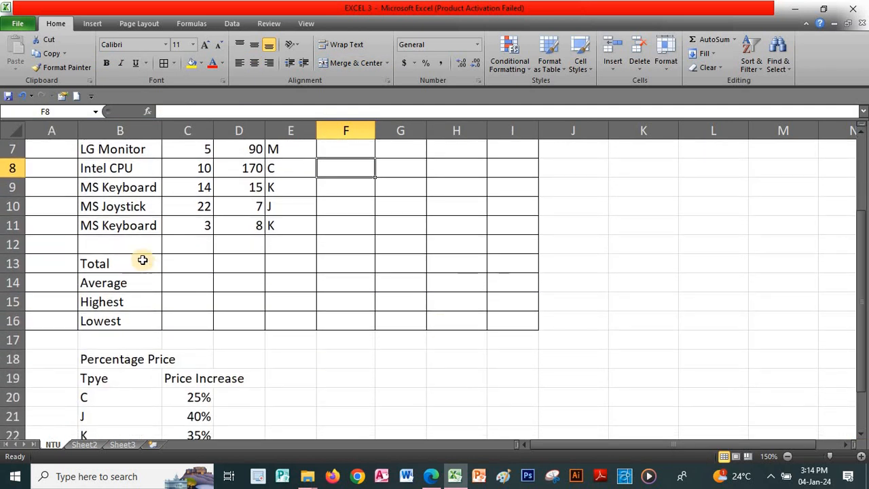
drag(141, 262, 151, 322)
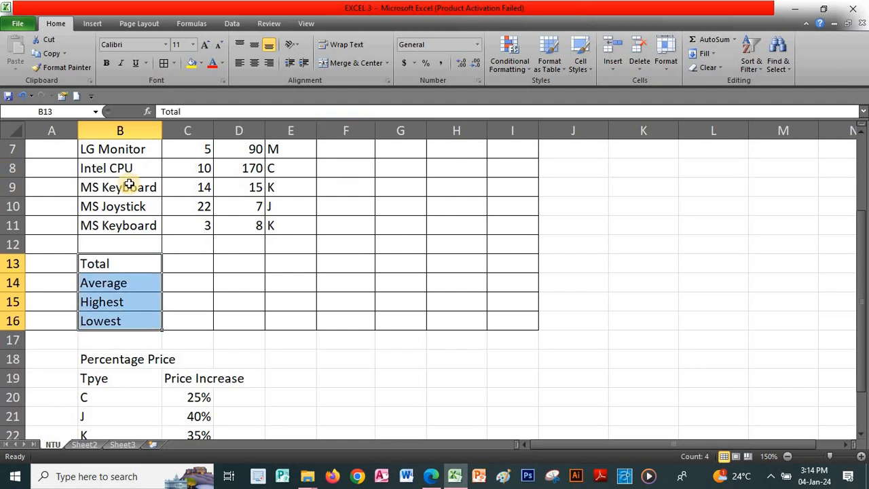
click(106, 63)
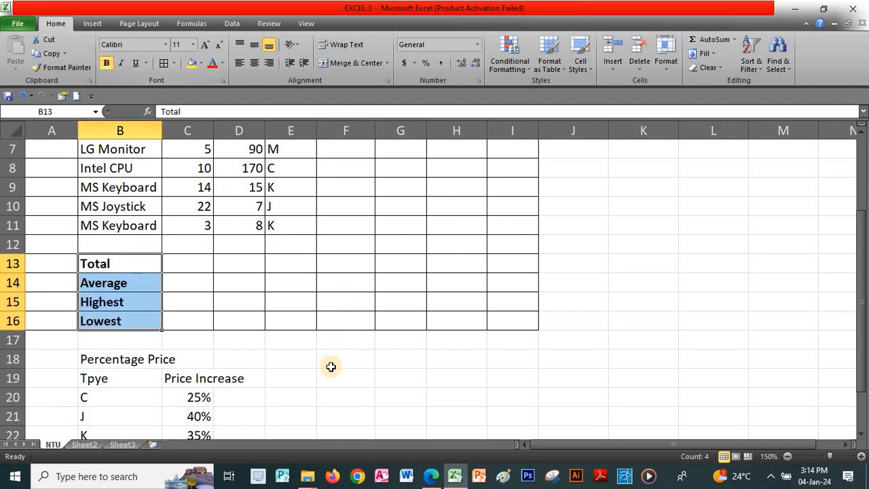
click(359, 362)
- Apply All Borders to the Percentage Price table in B18:C24
click(861, 433)
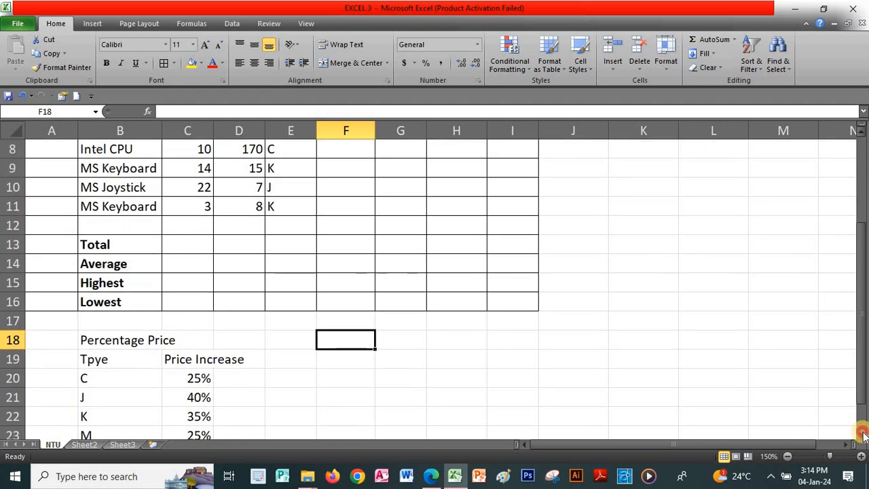
click(861, 433)
click(860, 433)
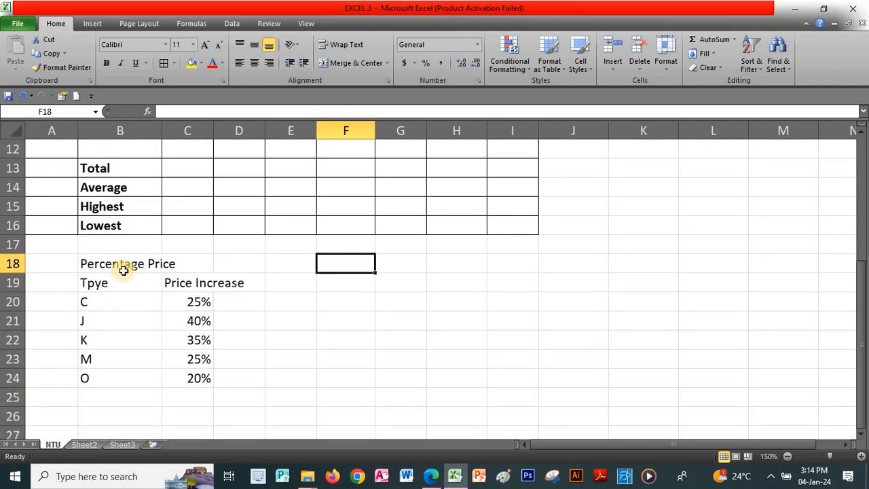
drag(149, 263, 194, 377)
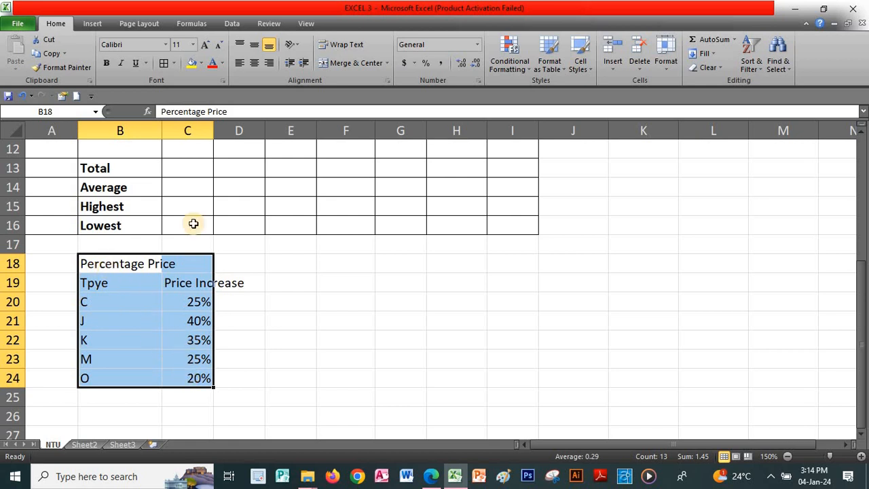
click(175, 63)
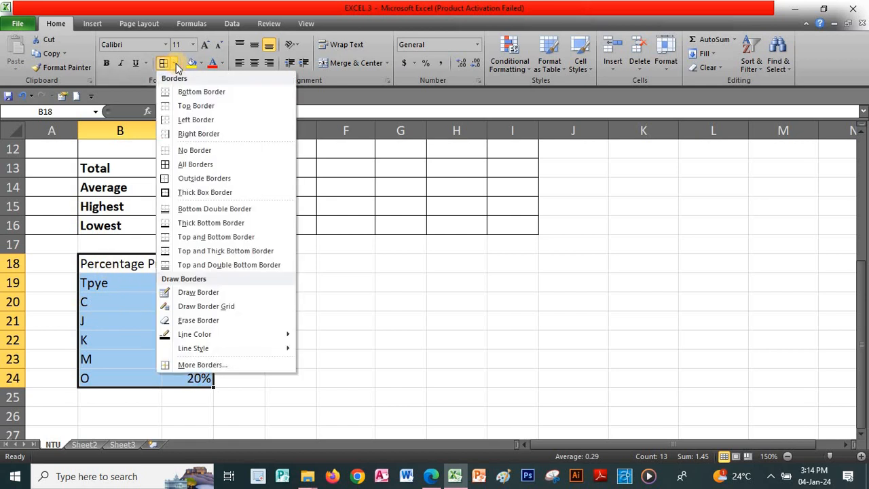
click(194, 164)
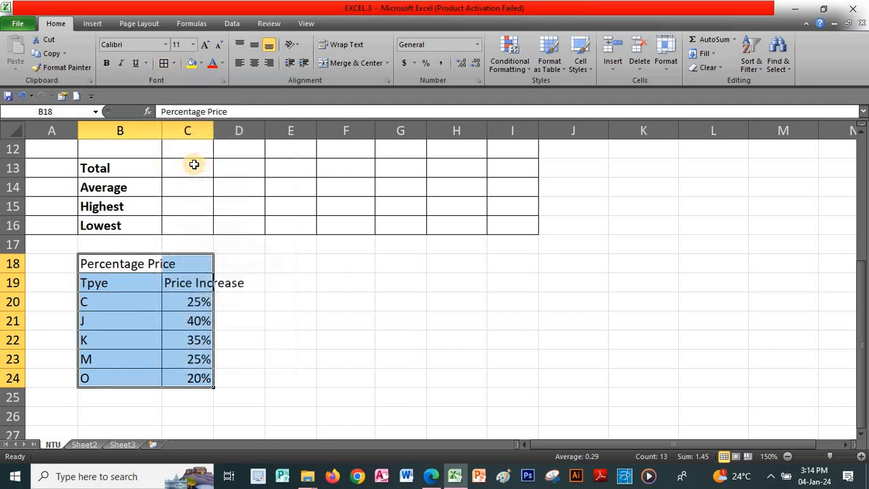
click(253, 314)
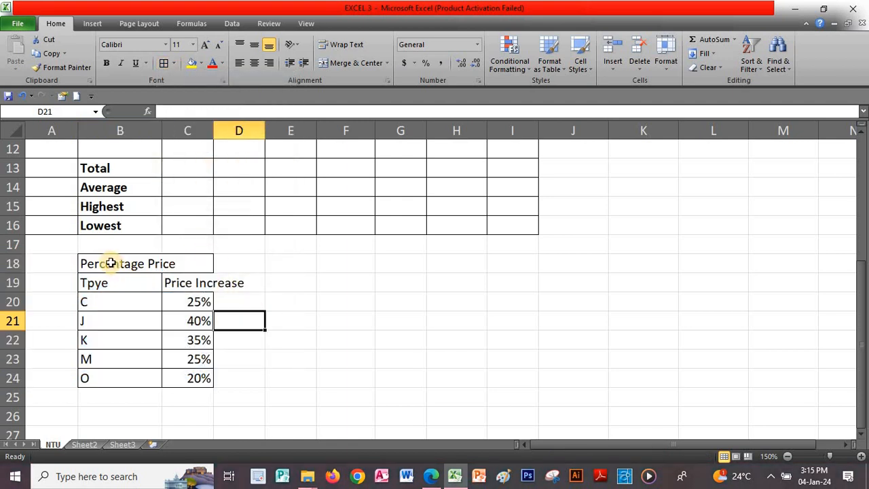
- Merge and center the "Percentage Price" title across B18:C18 and make it bold
drag(160, 262, 187, 262)
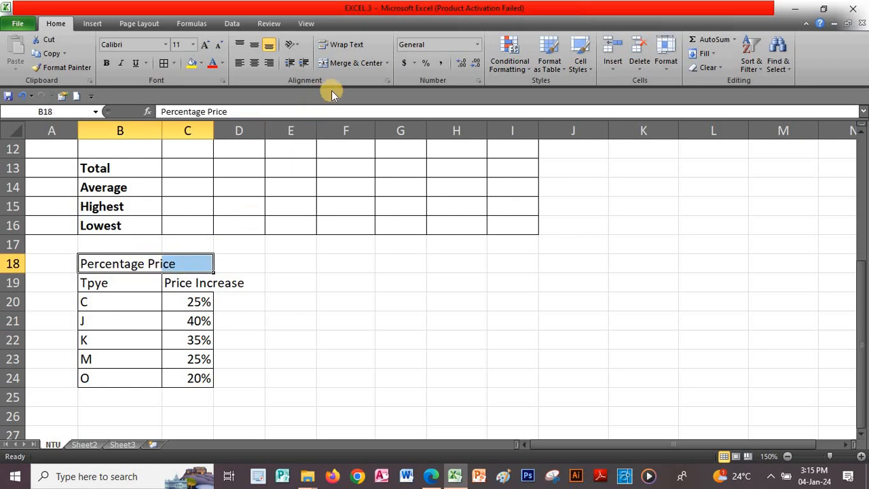
click(346, 68)
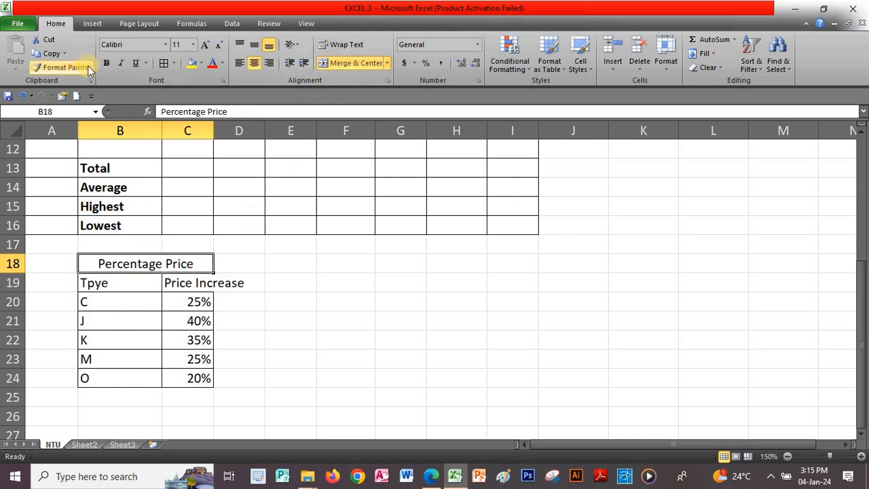
click(108, 62)
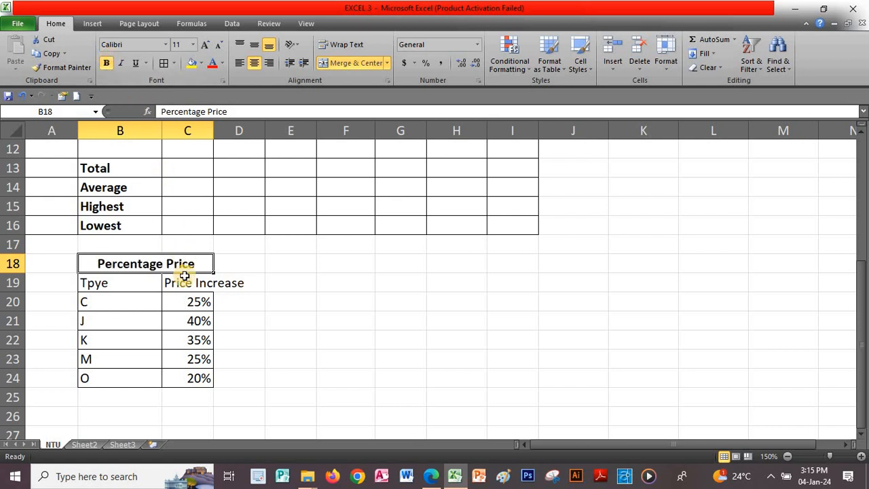
- Widen column C slightly and wrap the text of the "Price Increase" header in C19
drag(213, 129, 225, 127)
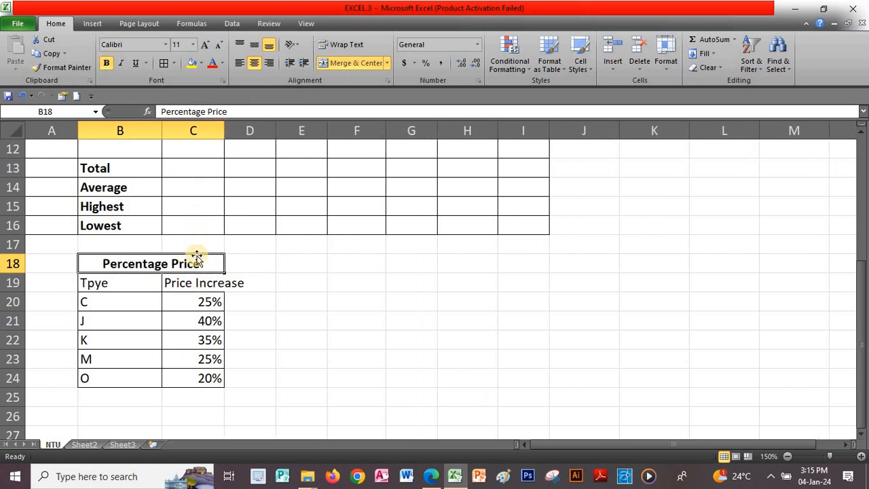
click(196, 283)
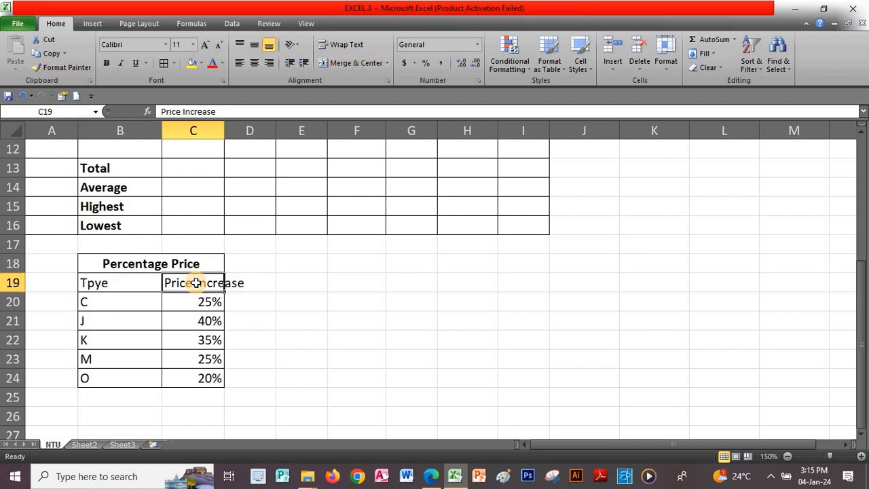
click(342, 44)
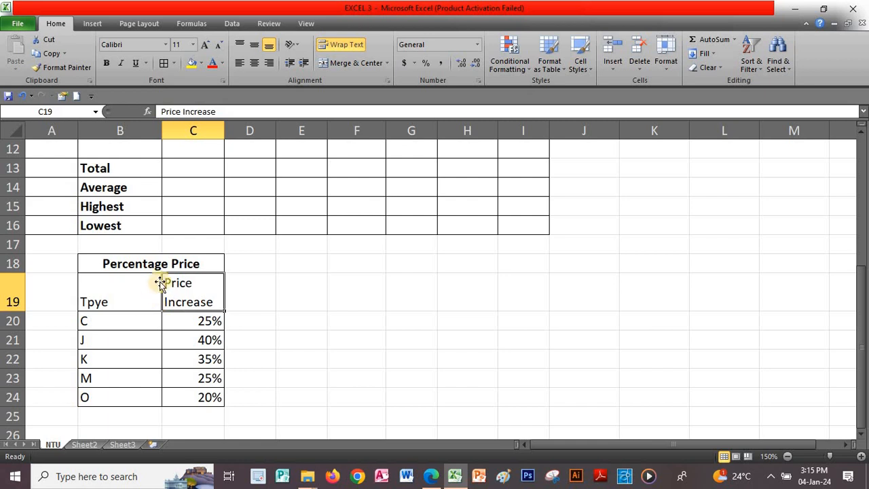
- Make the Percentage Price table headers in B19:C19 bold
drag(156, 295, 201, 289)
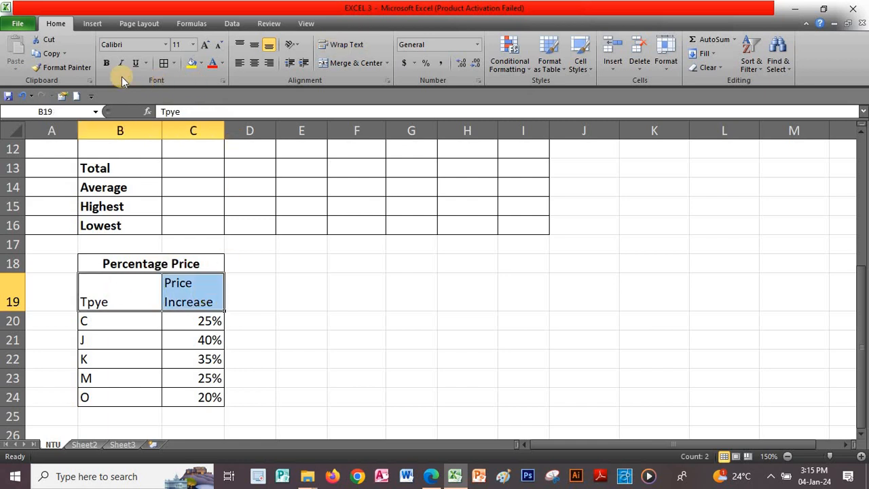
click(106, 63)
click(330, 299)
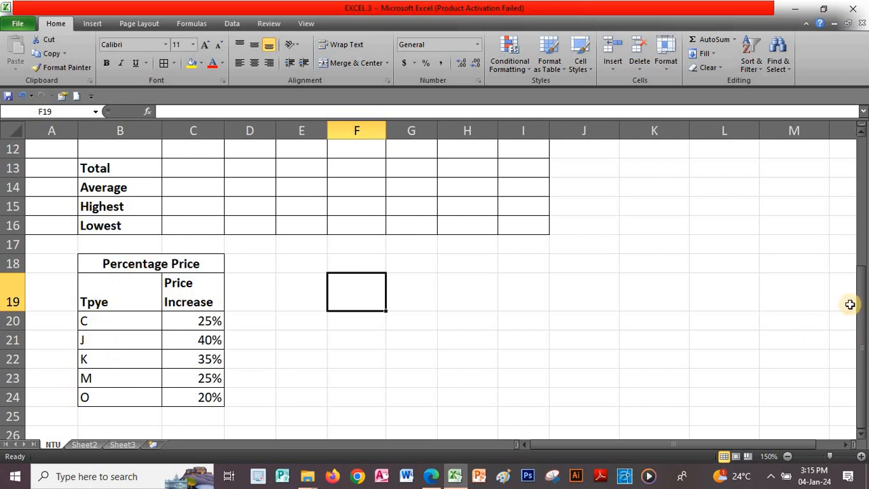
- Check the Exercise 5 instructions in the PDF in Edge, and rename the Excel inventory worksheet as NTU
click(860, 139)
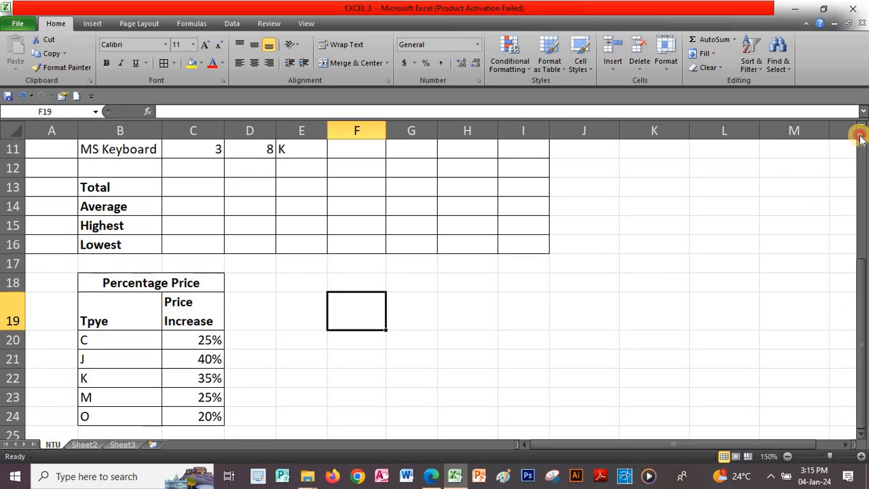
click(861, 139)
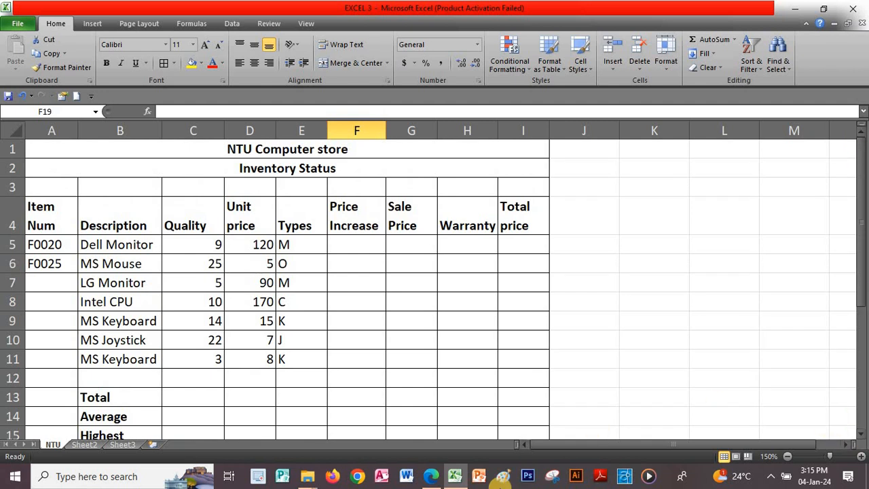
click(431, 479)
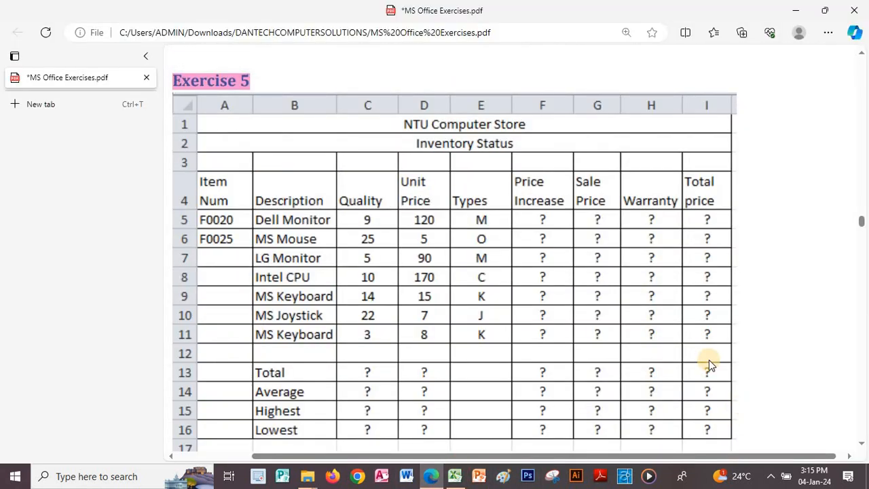
scroll(709, 360, down, 5)
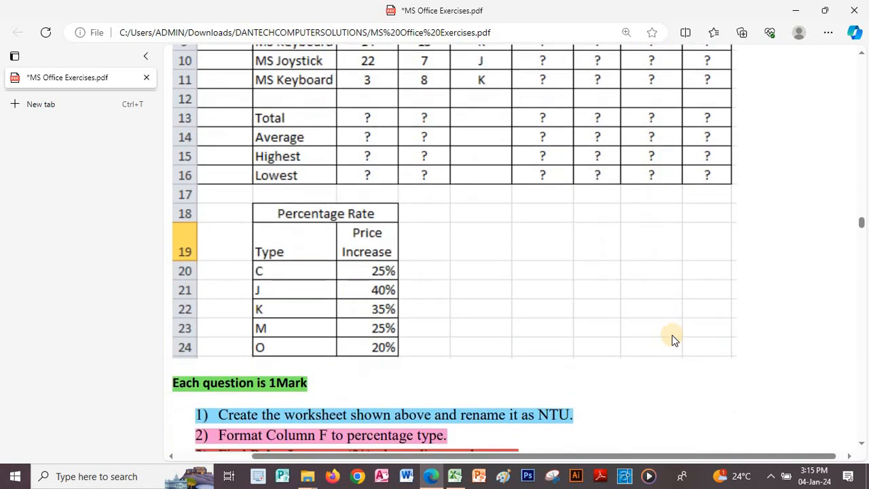
scroll(635, 334, down, 3)
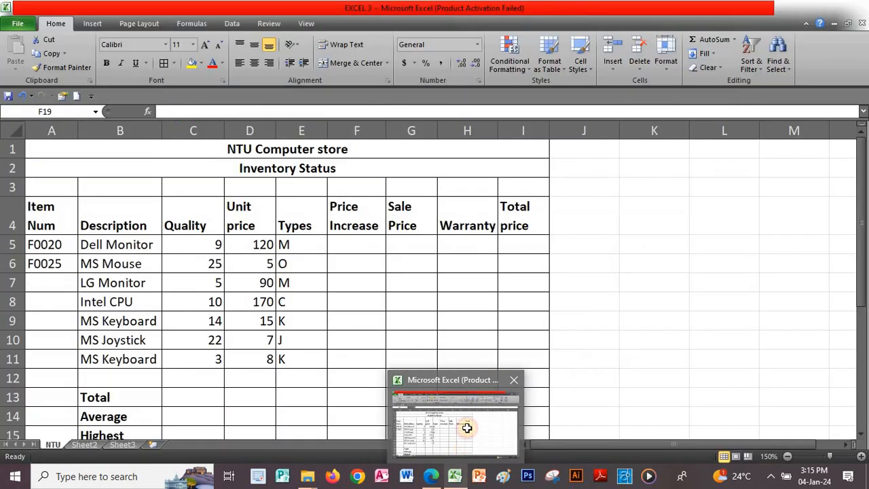
click(466, 422)
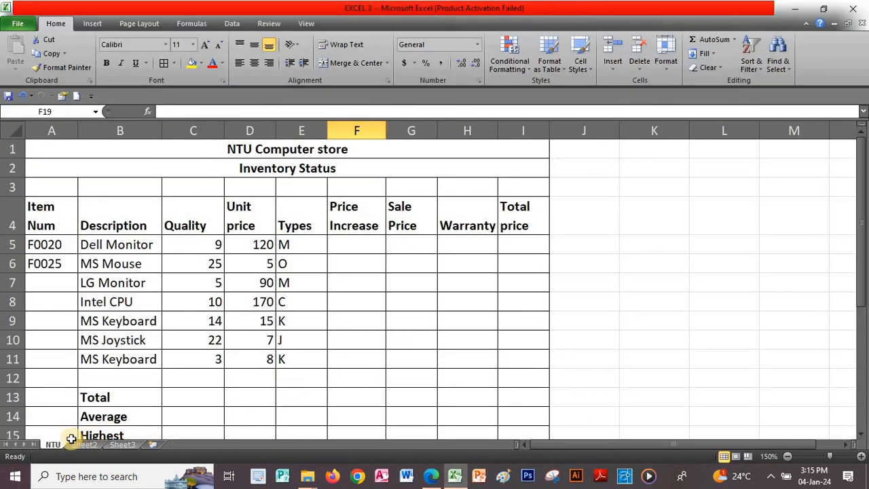
right_click(50, 446)
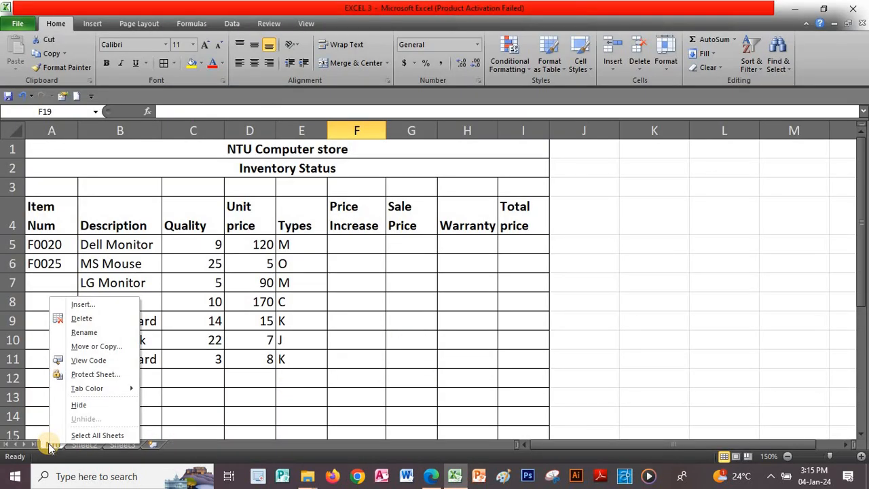
click(94, 332)
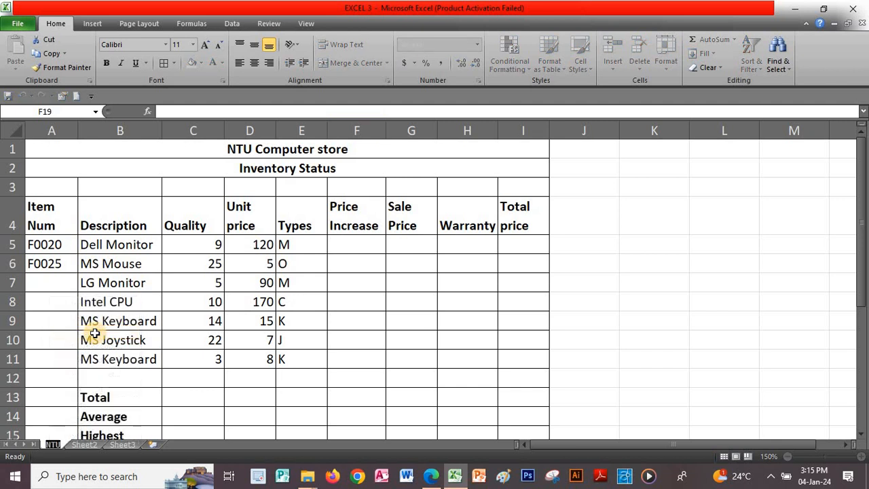
text(NTU)
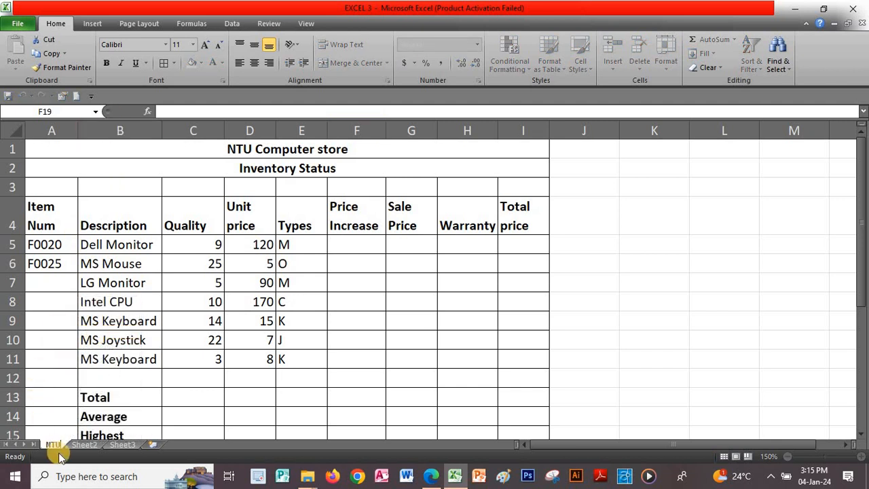
key(Return)
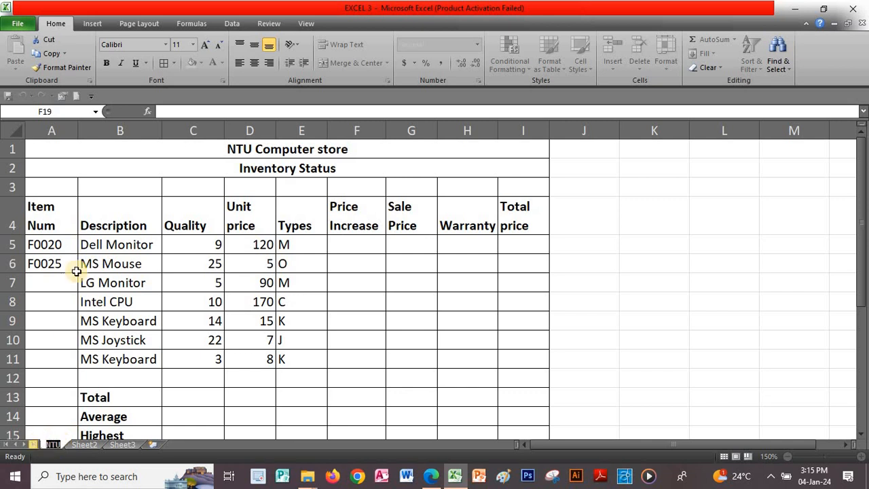
click(304, 397)
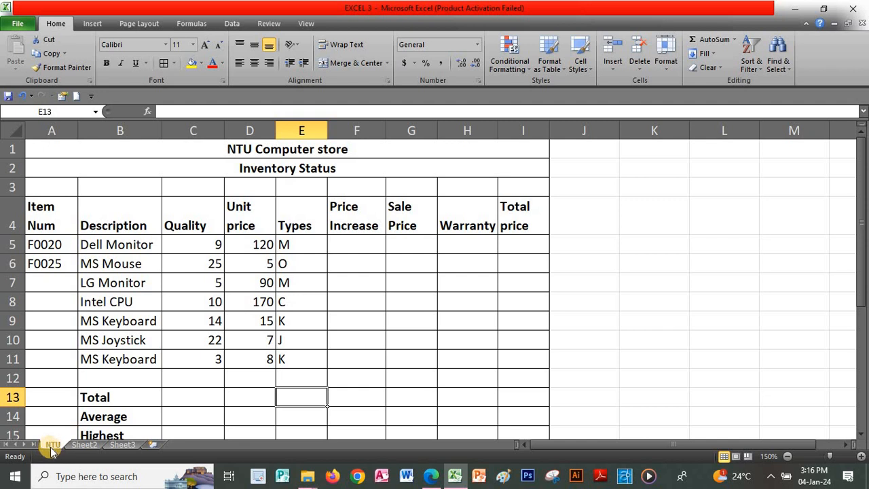
- Consult question 2 in the PDF in Edge and format column F in Excel as Percentage with 0 decimal places
click(430, 476)
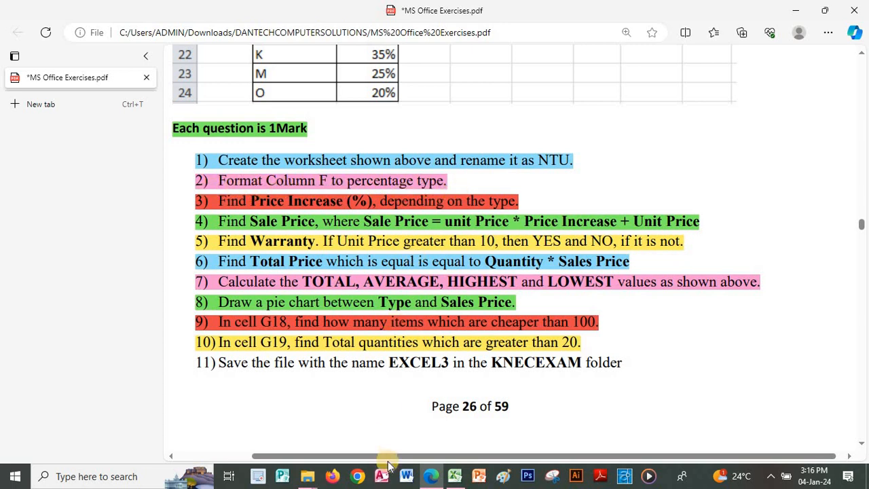
click(456, 477)
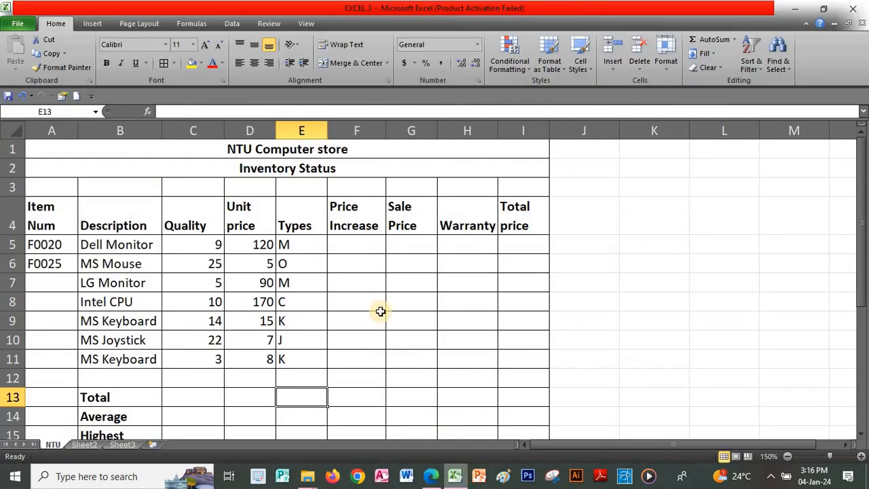
right_click(356, 128)
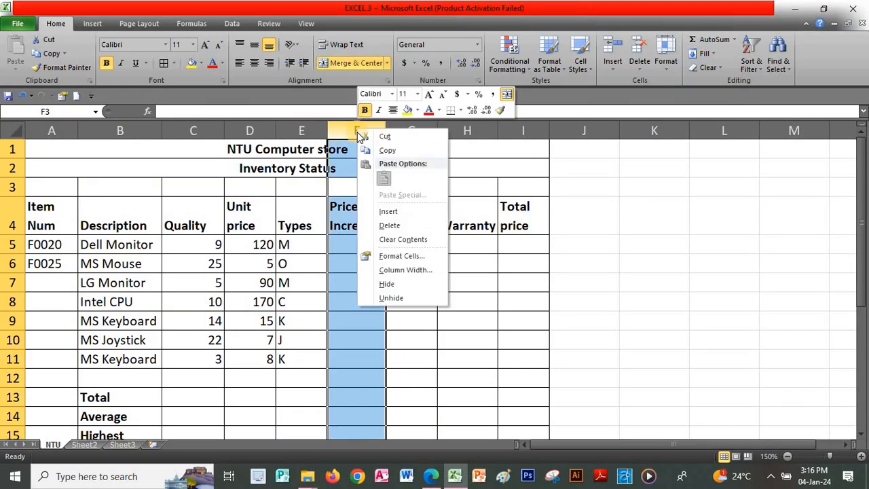
click(397, 256)
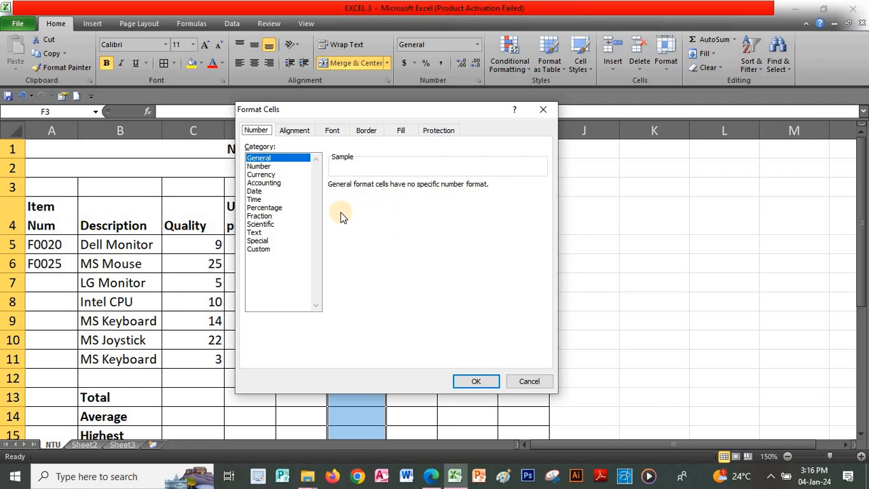
click(264, 207)
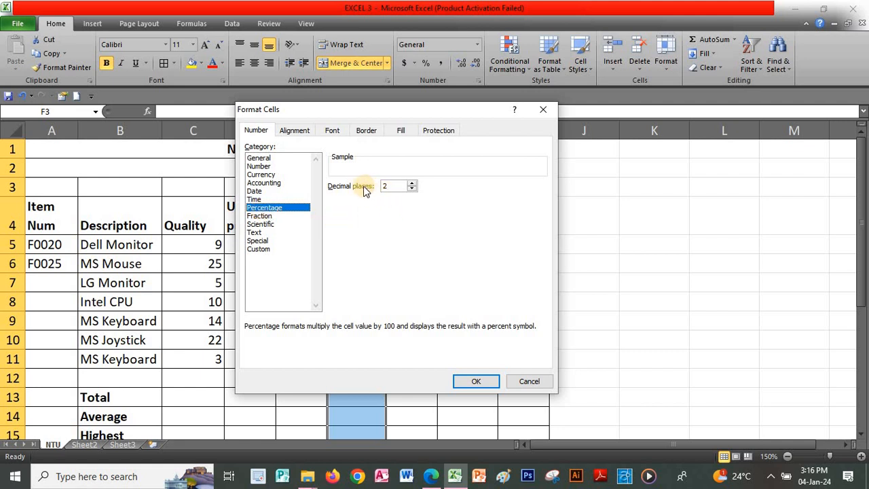
click(411, 189)
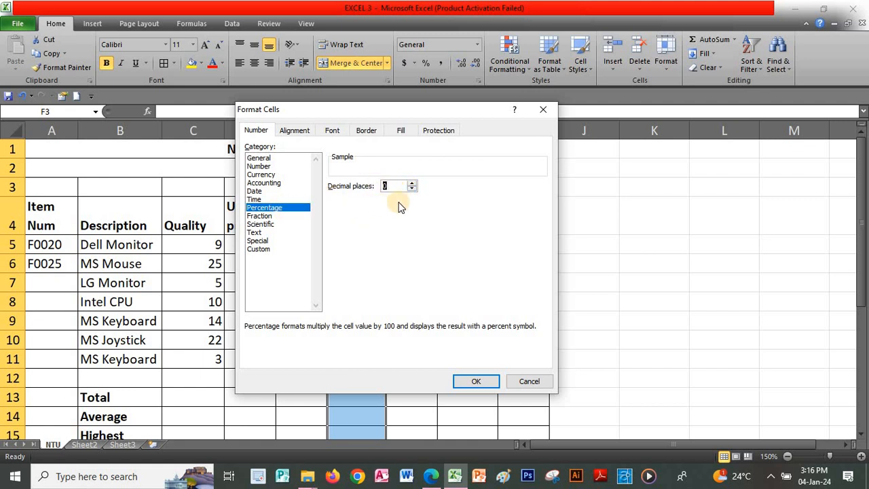
key(Return)
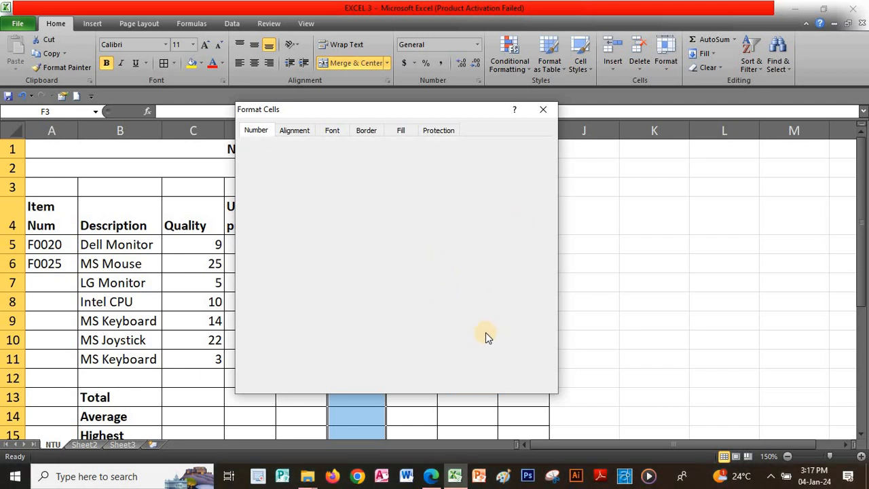
click(470, 380)
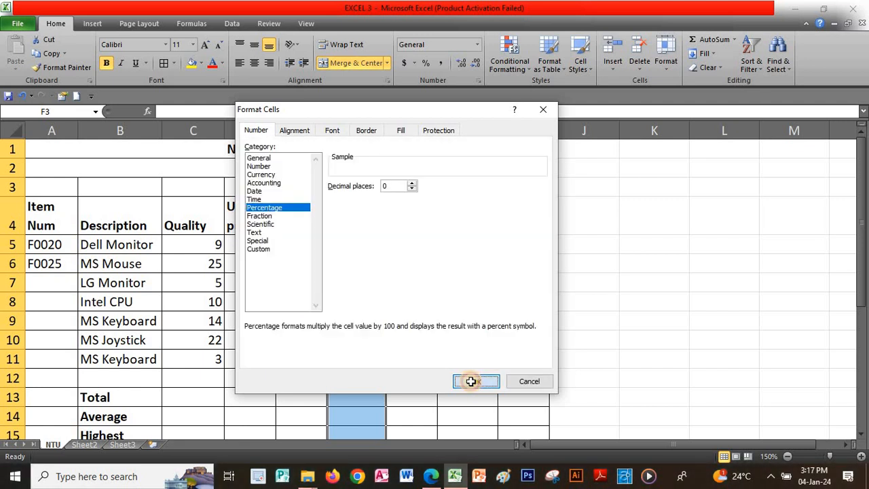
click(357, 250)
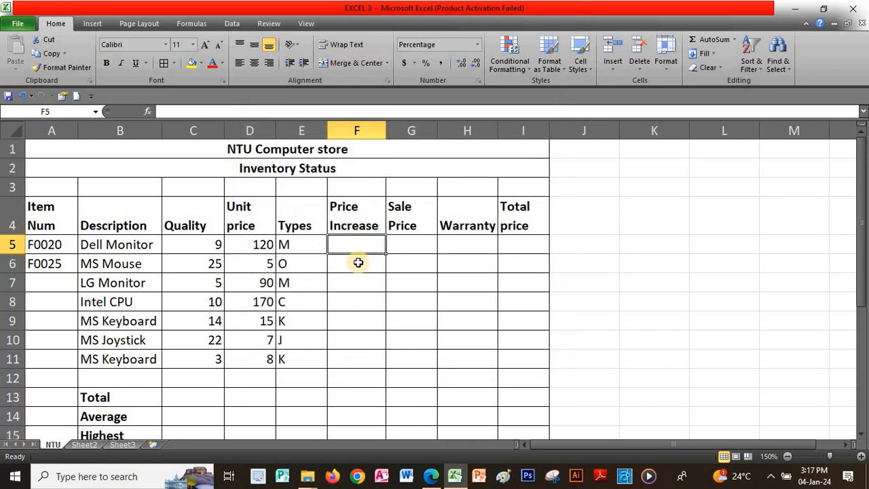
click(358, 262)
click(360, 300)
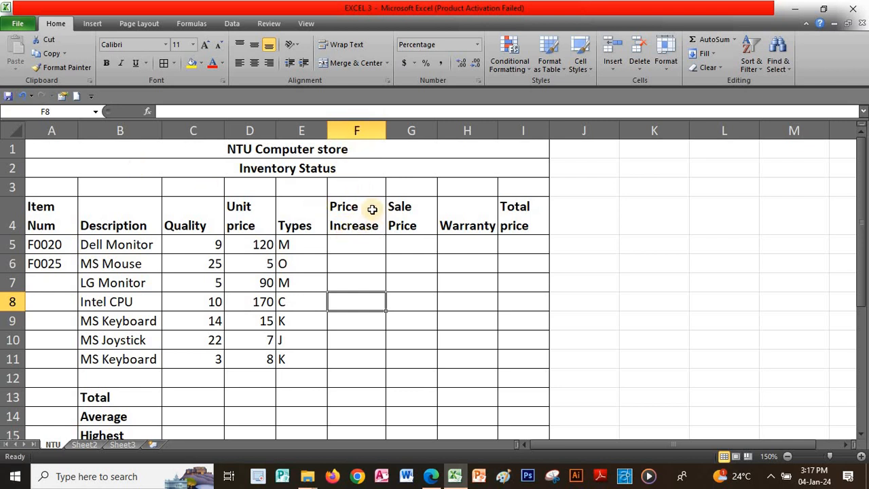
- Select F5, read question 3 in the PDF in Edge, and examine the Percentage Price table in Excel for each type's price increase
click(354, 246)
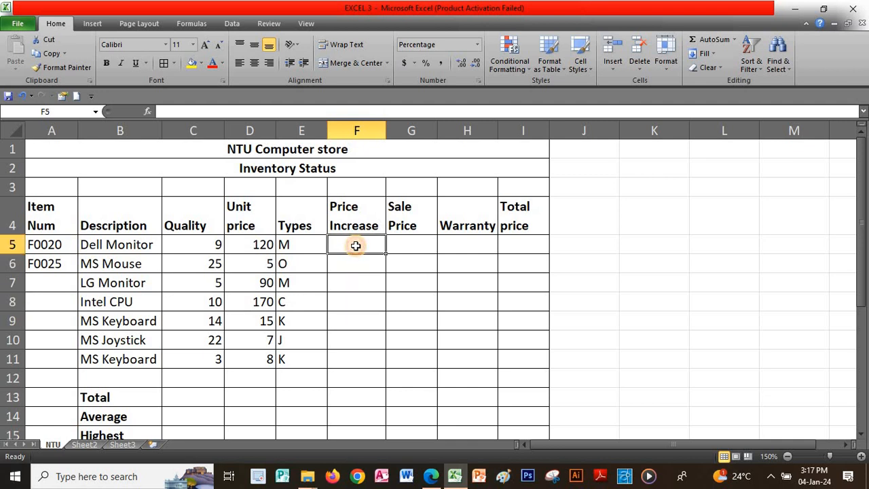
click(432, 479)
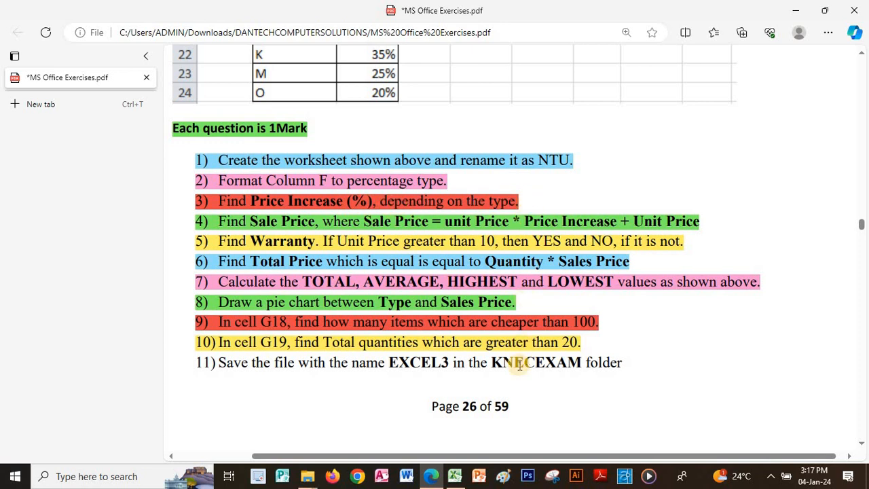
click(455, 477)
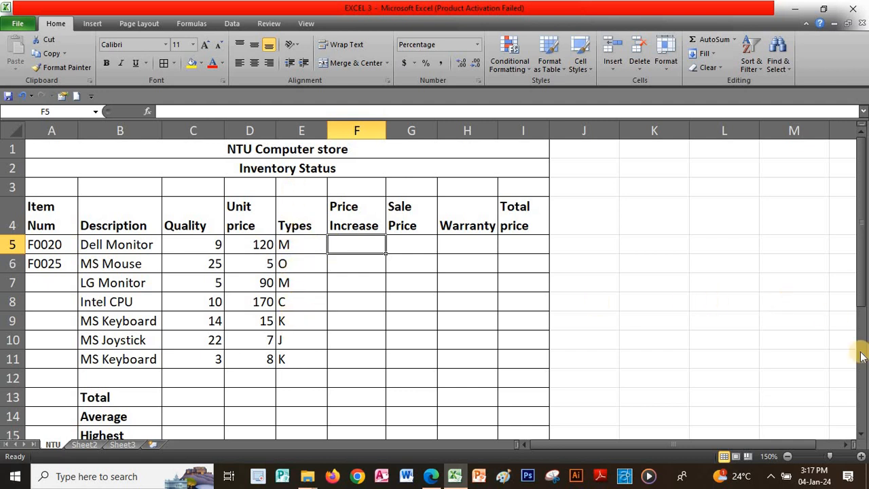
click(860, 435)
click(861, 435)
click(860, 435)
click(861, 435)
click(860, 435)
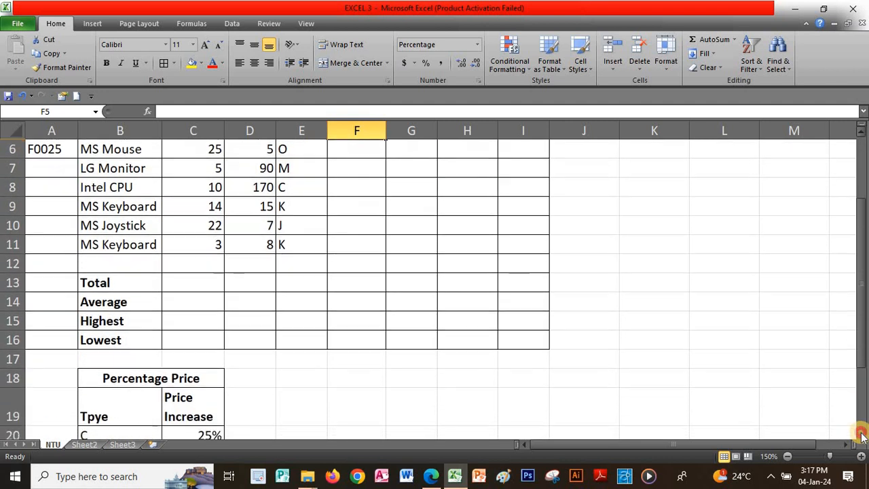
click(860, 435)
click(860, 435)
click(860, 435)
click(861, 435)
click(860, 435)
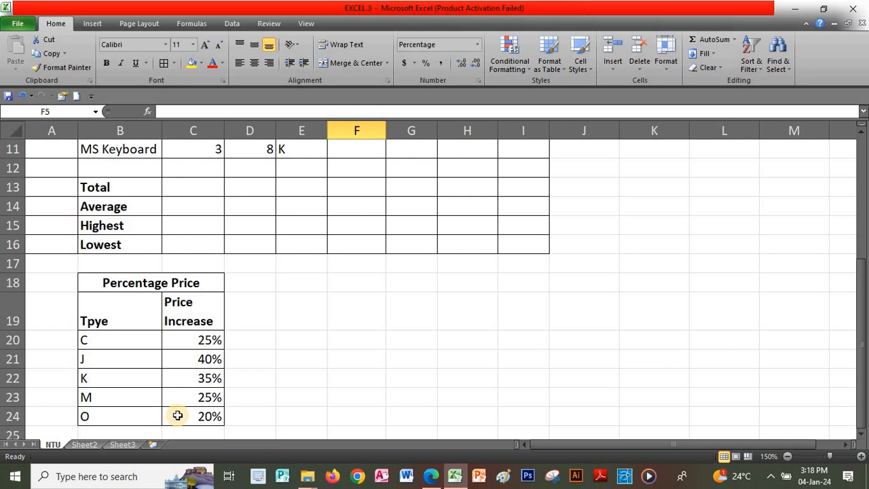
scroll(301, 364, up, 4)
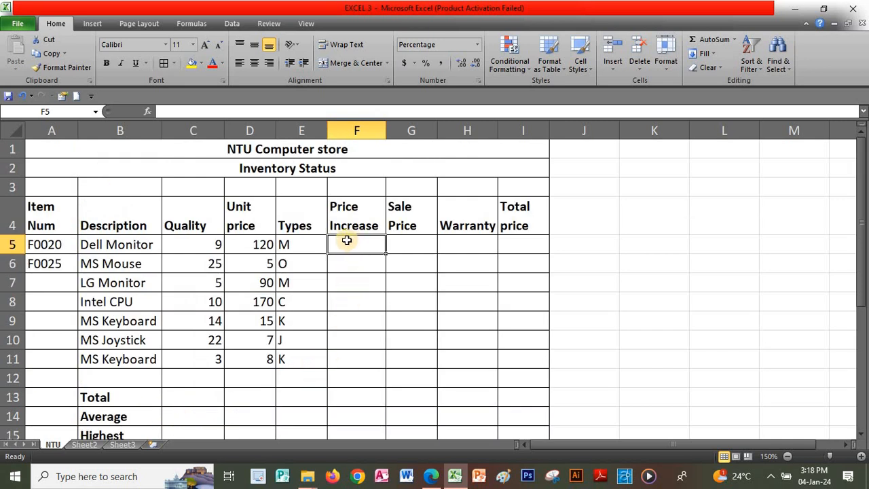
- Start a nested IF formula in F5 that returns 25% when the type in E5 is "C"
text(=)
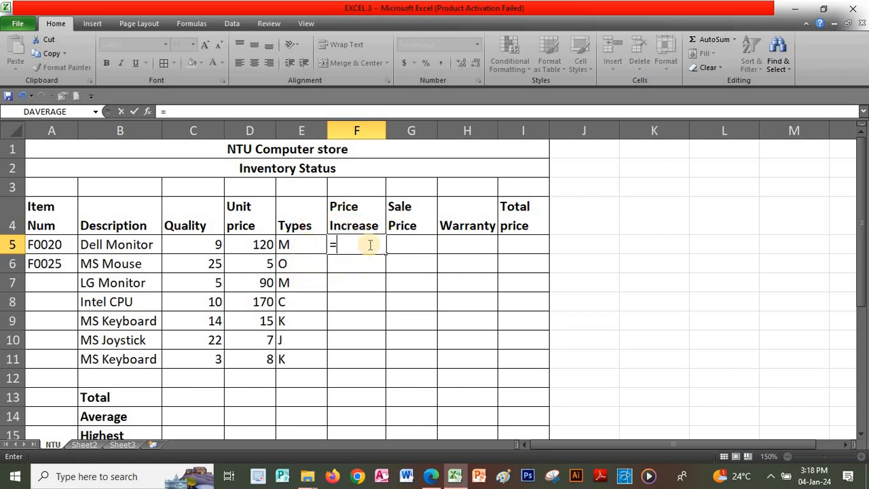
text(IF)
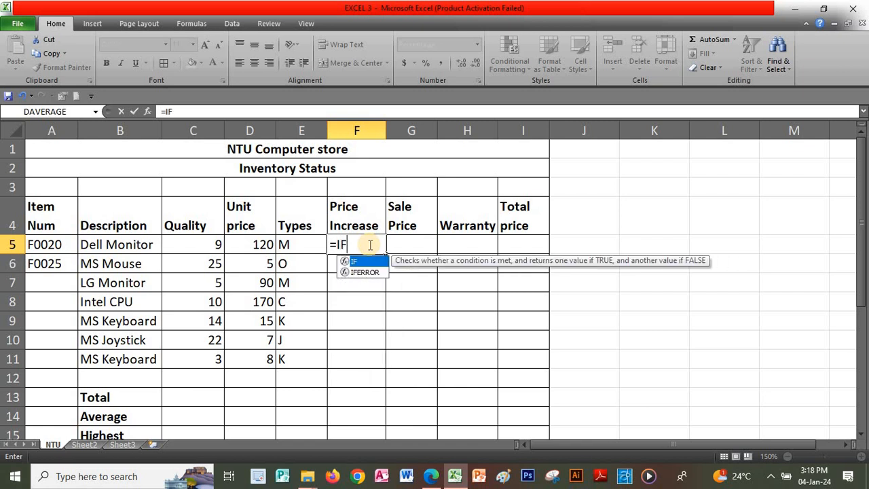
text(()
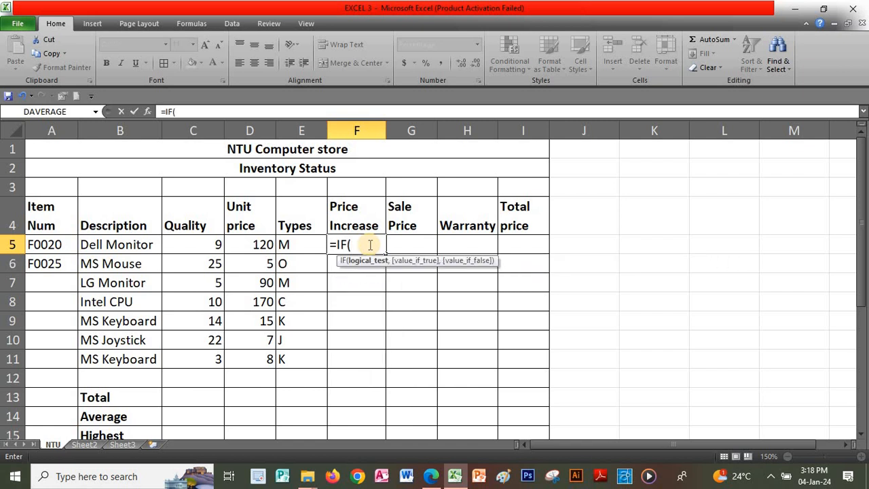
click(308, 239)
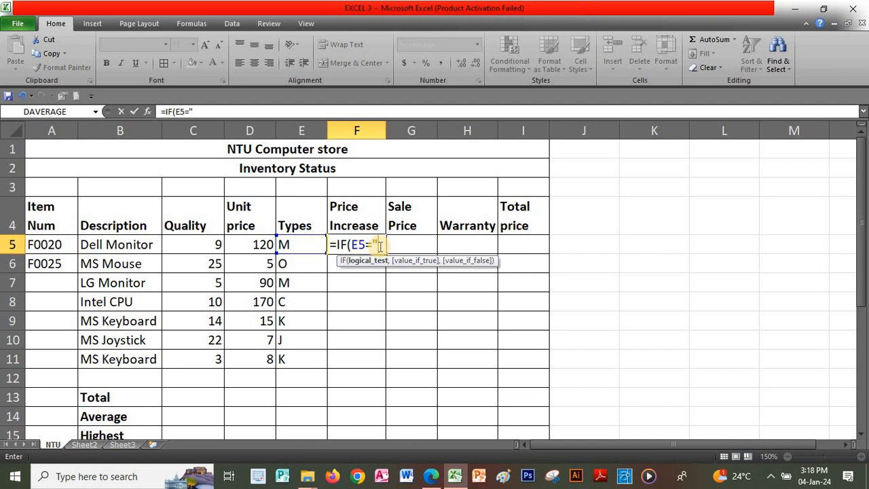
text(C")
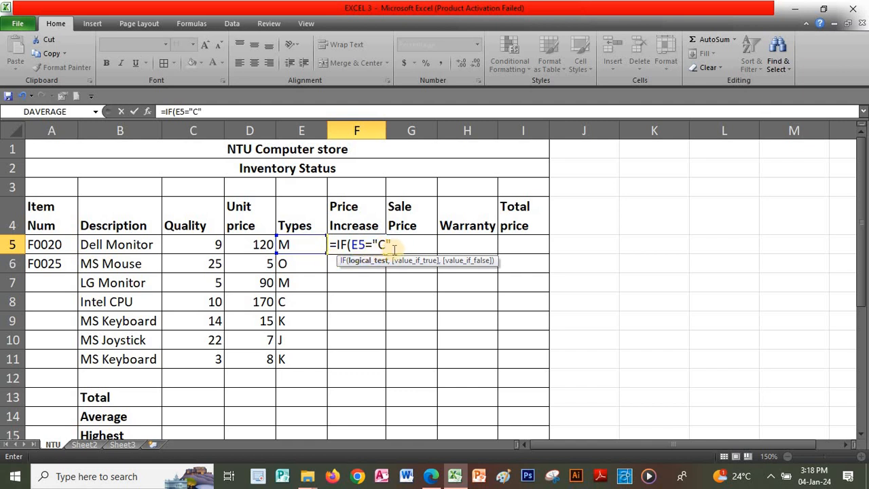
text(,)
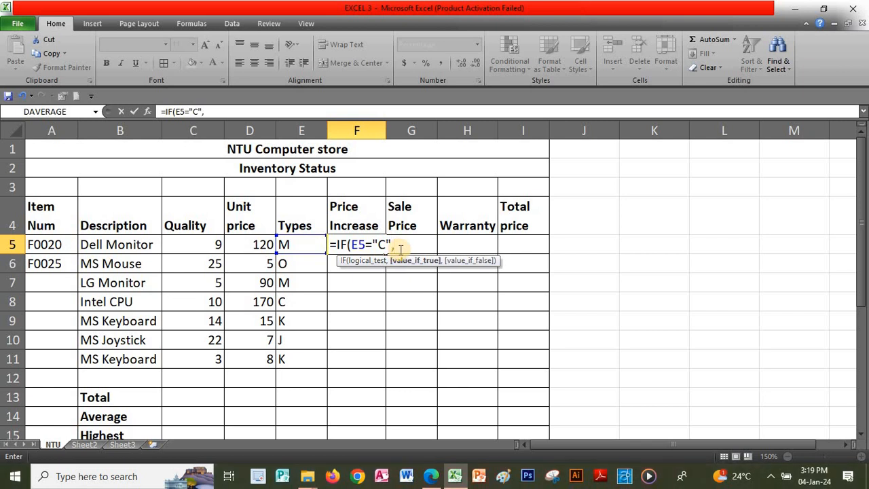
text(25%,)
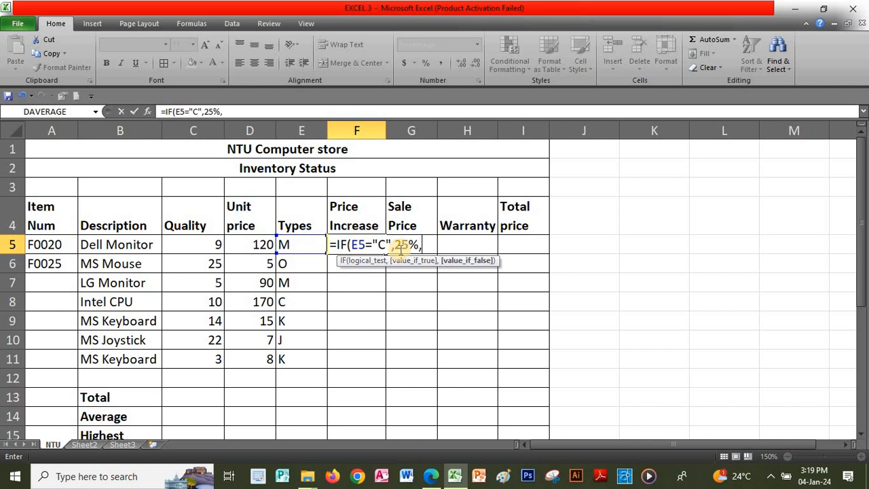
- Add a nested IF to the F5 formula returning 40% when E5 equals "J"
text(IF)
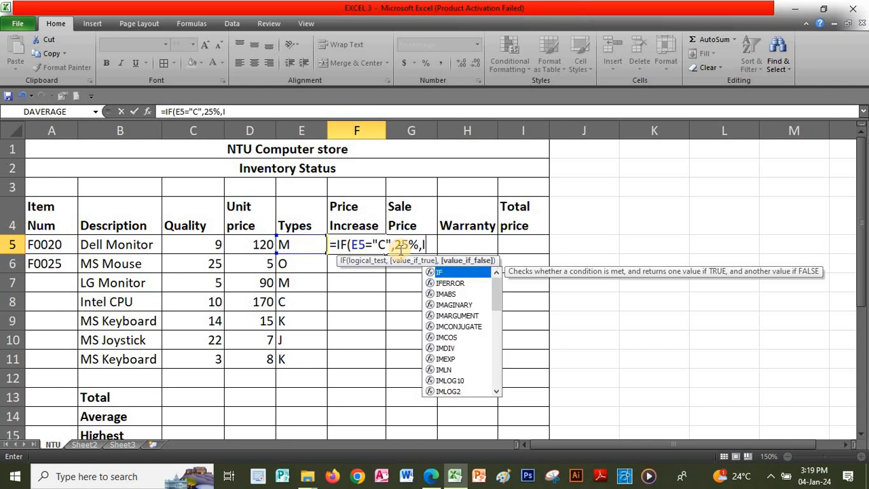
text(()
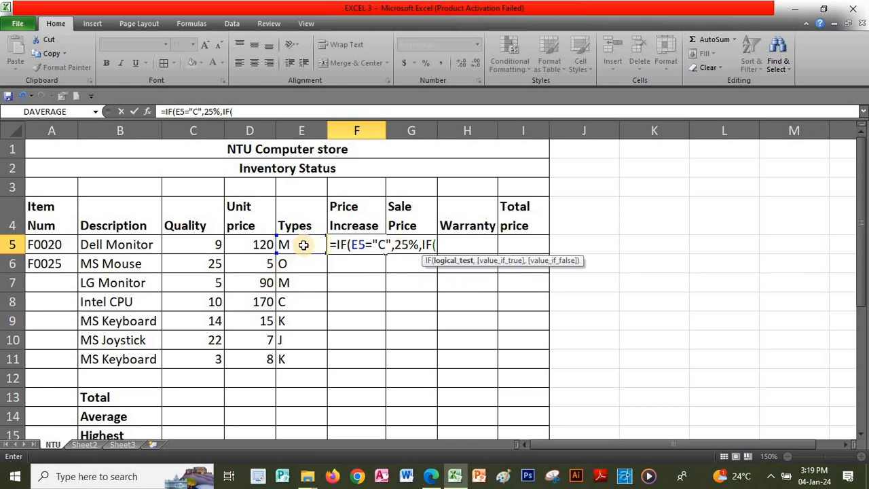
click(303, 244)
text(="J",)
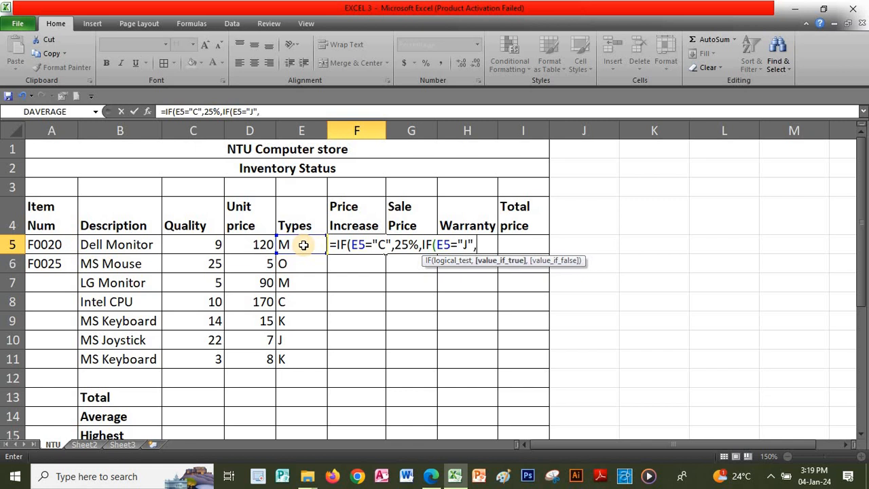
text(40)
text(%)
text(,)
- Add a nested IF to the F5 formula returning 35% when E5 equals "K"
text(IF)
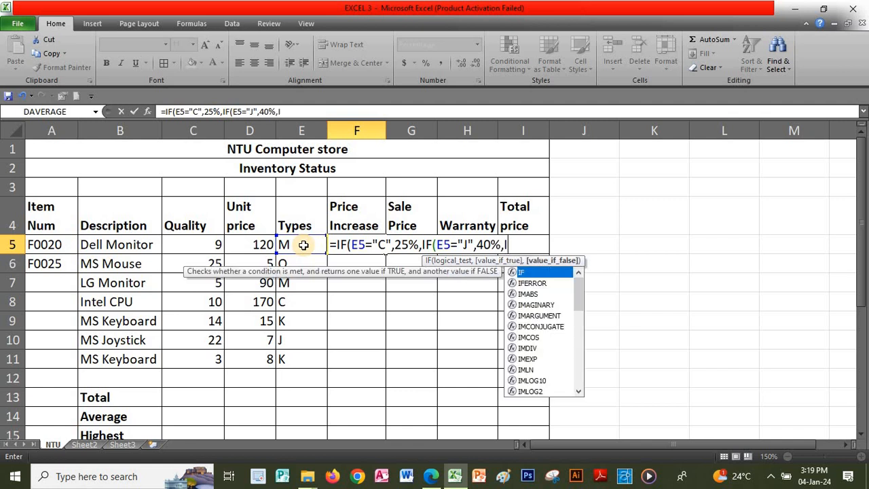
text(()
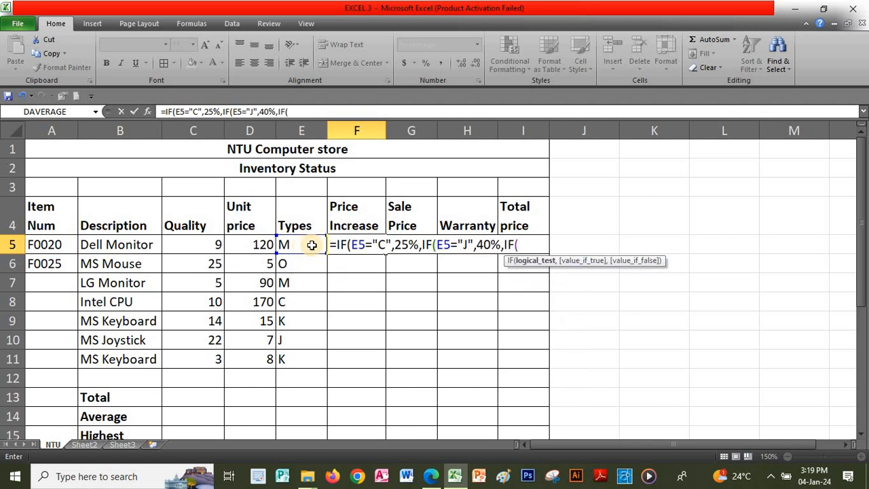
click(299, 242)
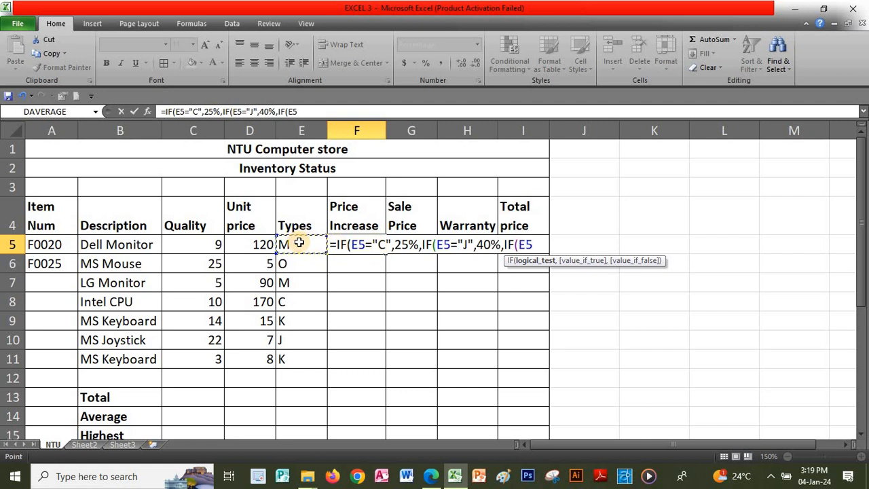
text(=()
key(BackSpace)
text(K",)
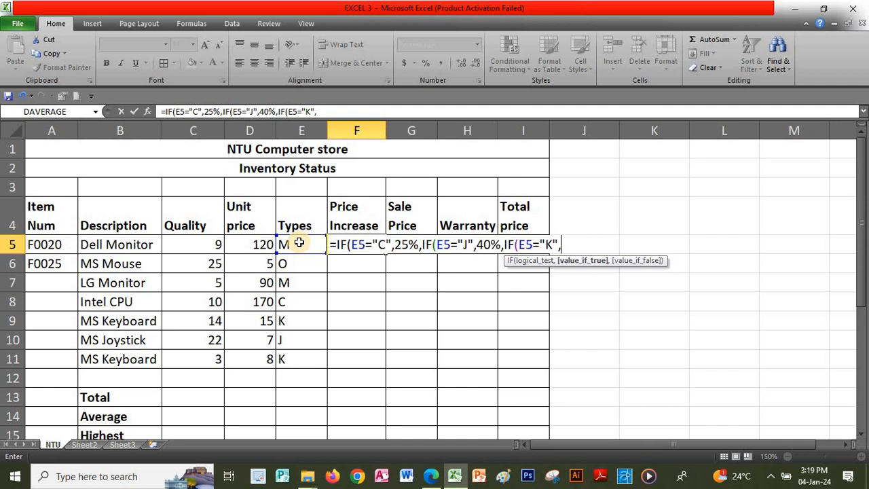
text(35%,)
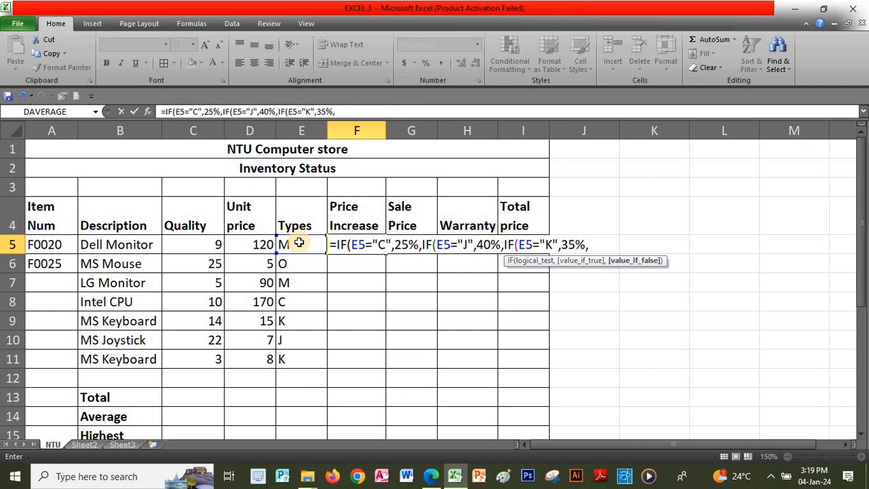
- Add a nested IF to the F5 formula returning 25% when E5 equals "M", and open one further nested IF
text(IF()
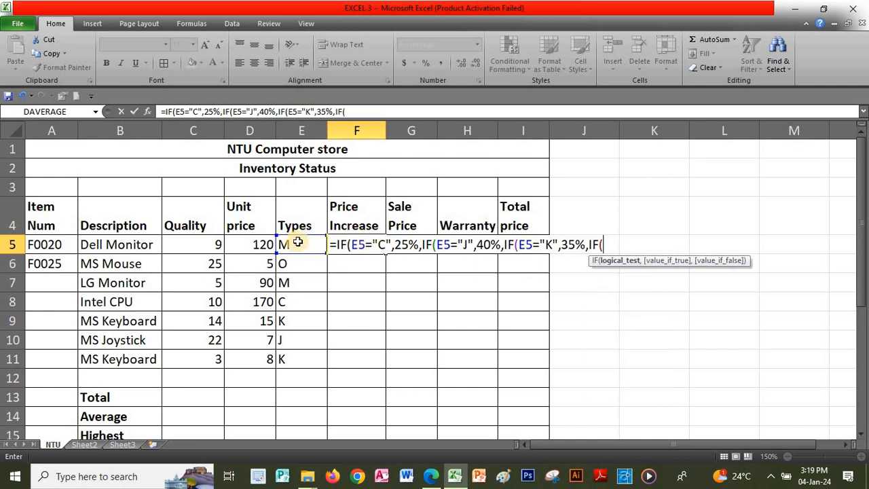
click(298, 244)
text(=")
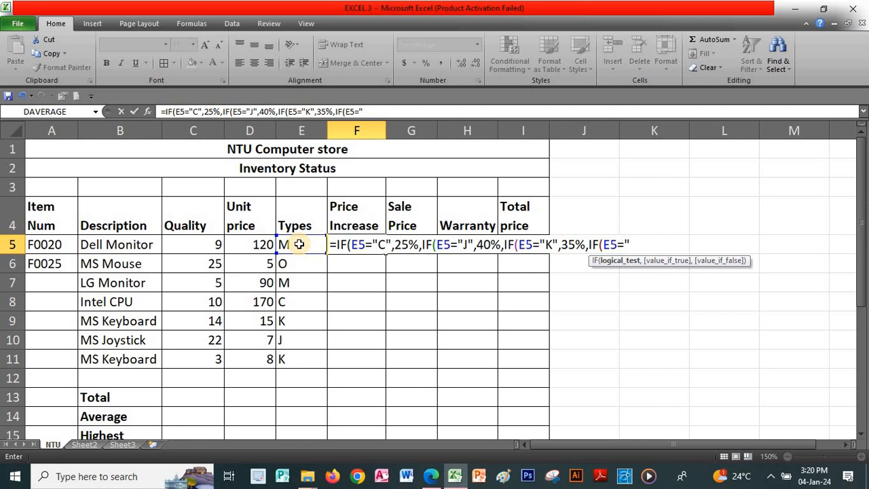
text(M)
text(")
text(,25)
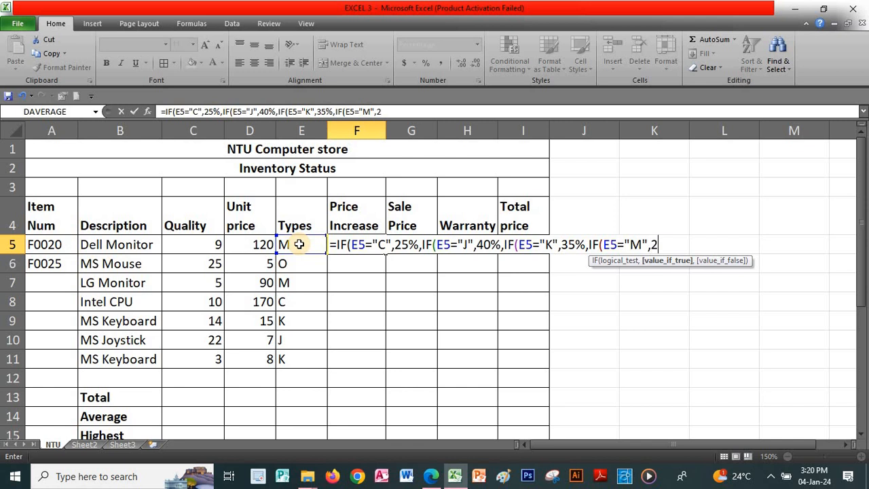
text(%,IF()
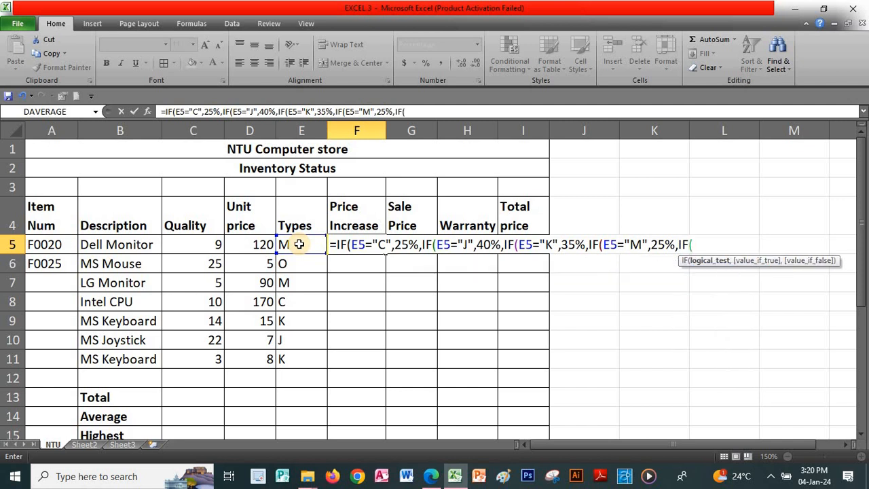
- Complete the last nested IF in F5 to return 20% when E5 equals "O", close all five parentheses and enter the formula
click(298, 244)
text(="O)
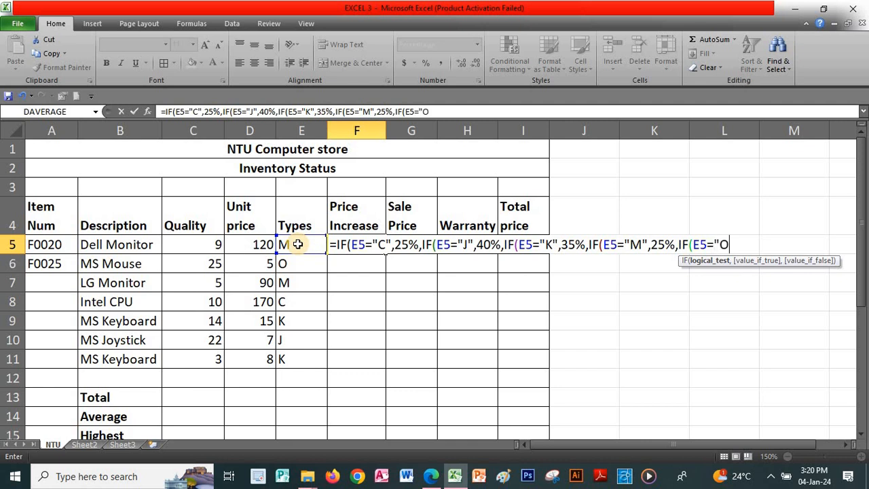
text(",20)
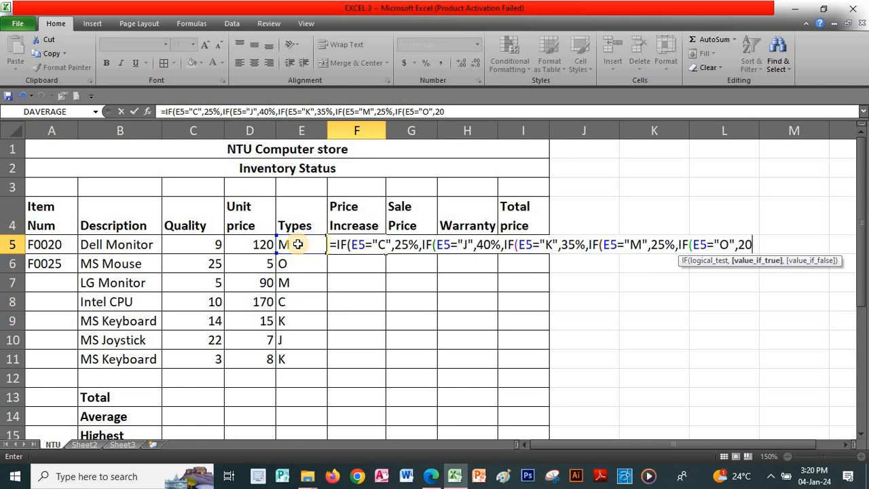
text(%)
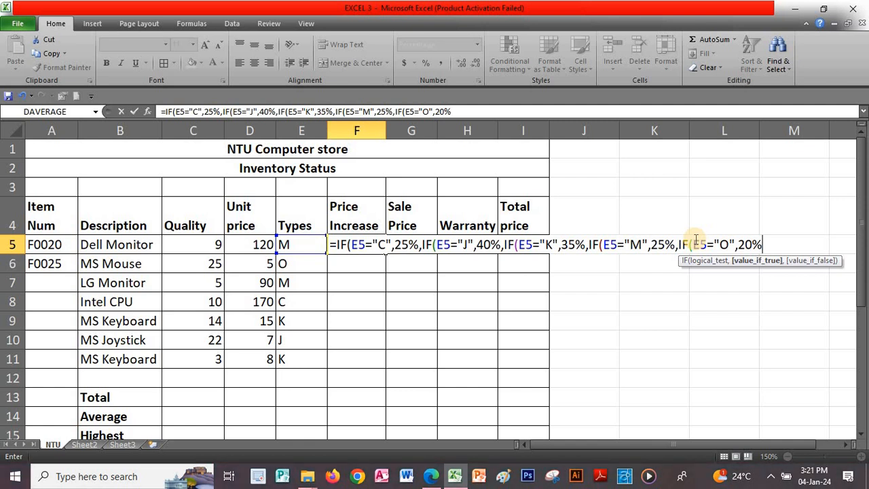
text()))
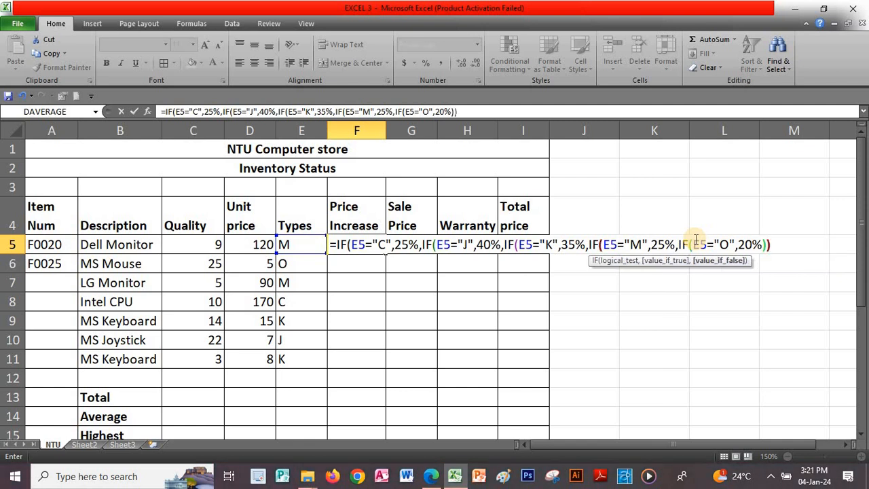
text())))
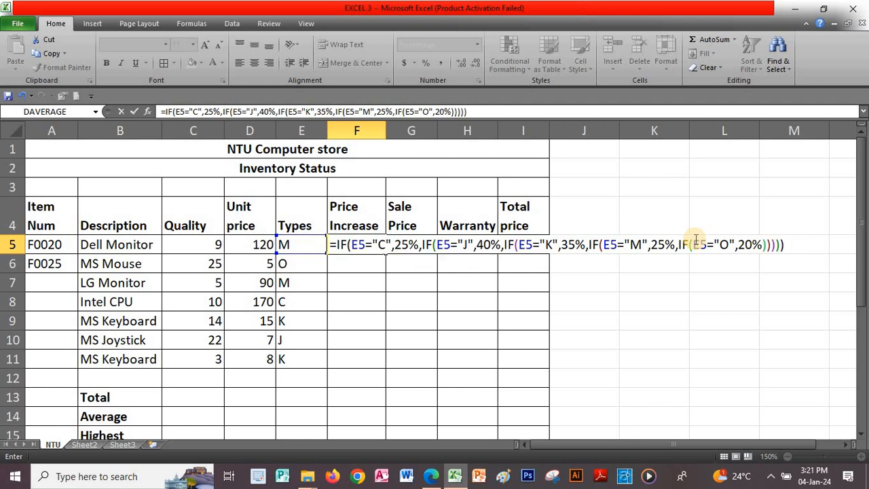
key(Return)
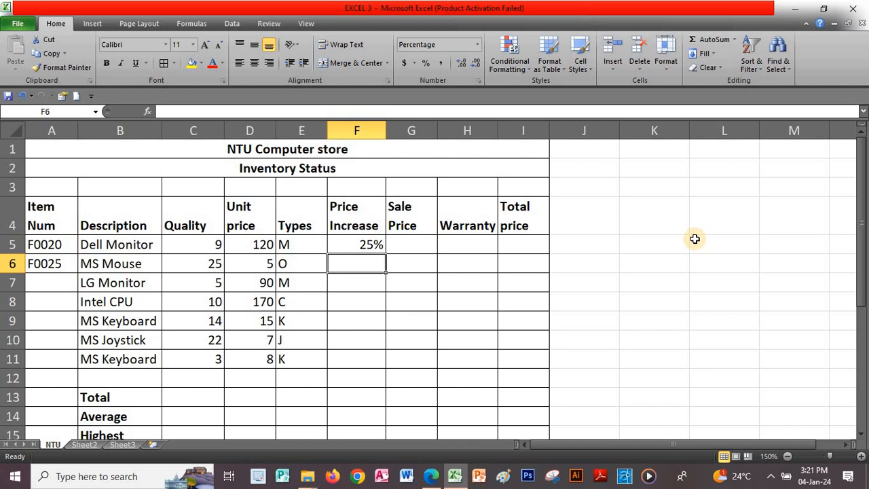
- Copy the Price Increase formula from F5 and paste it down the column through F11
click(365, 243)
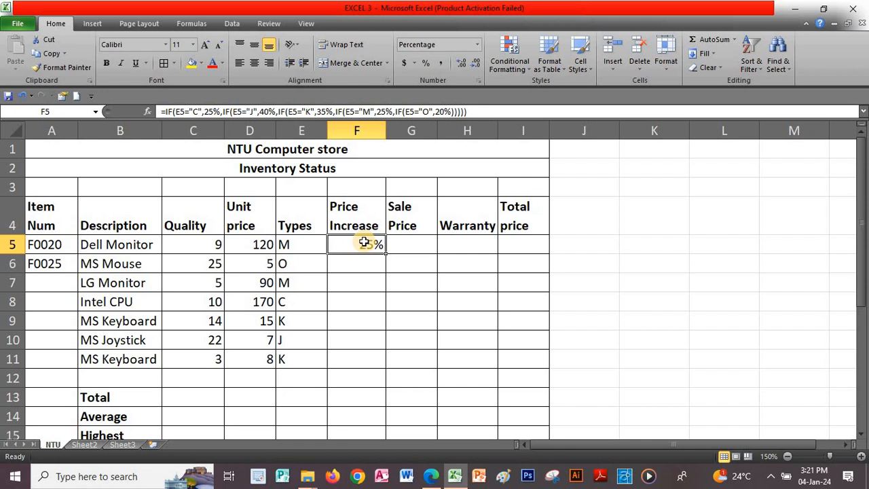
right_click(355, 244)
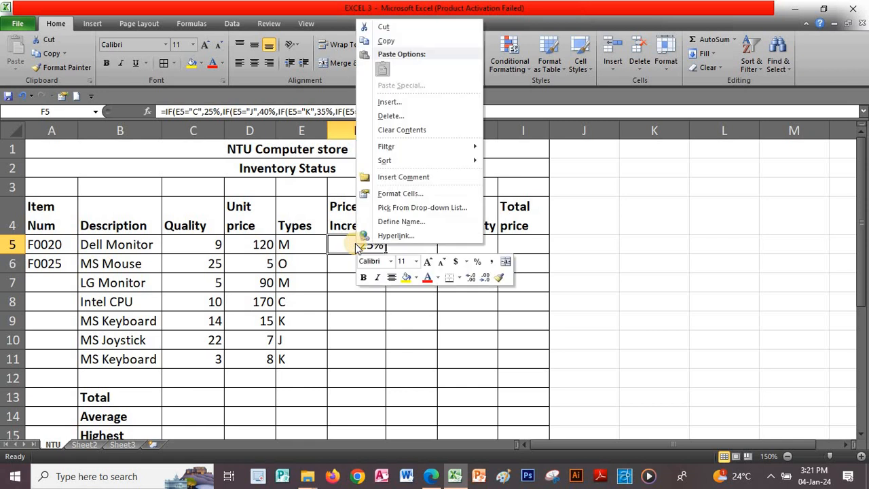
click(389, 41)
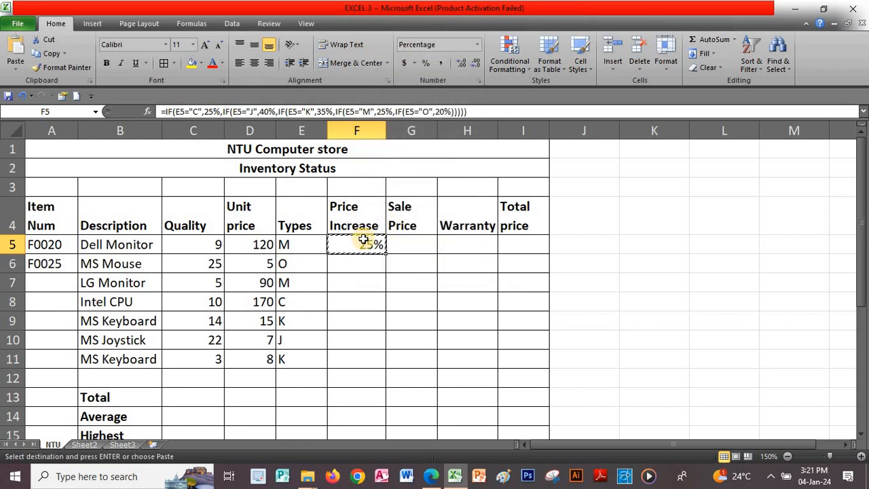
drag(356, 263, 360, 351)
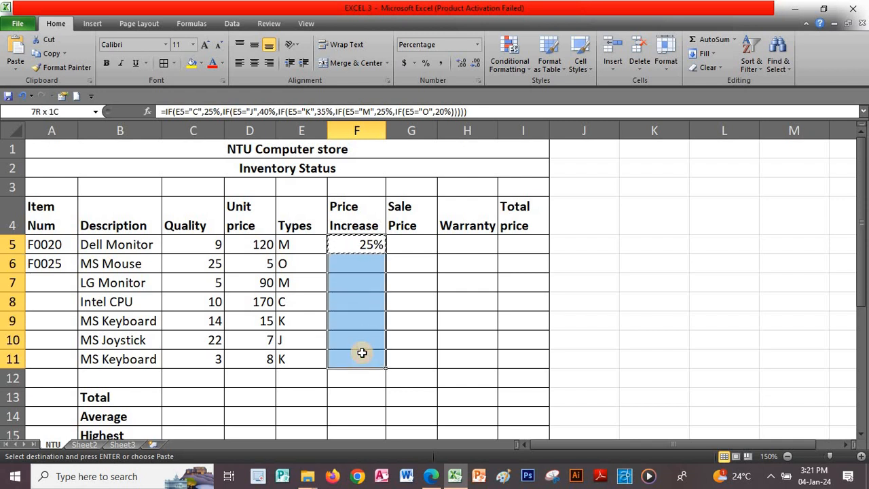
right_click(346, 270)
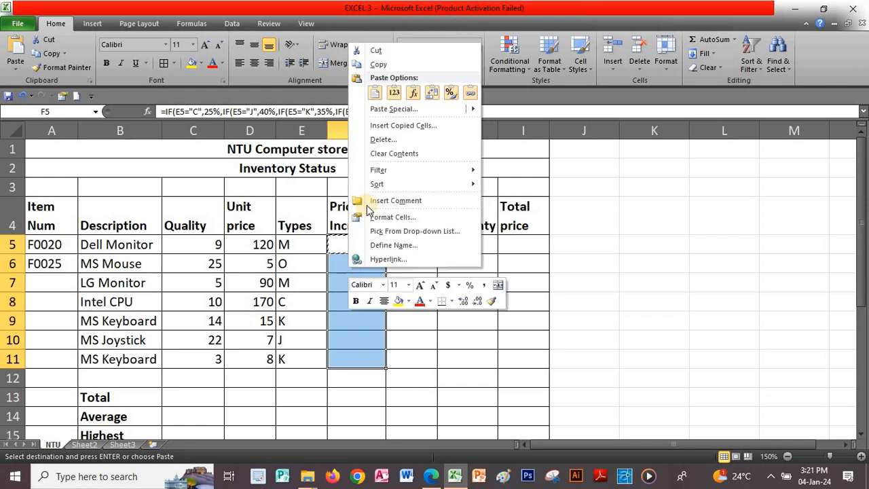
click(375, 93)
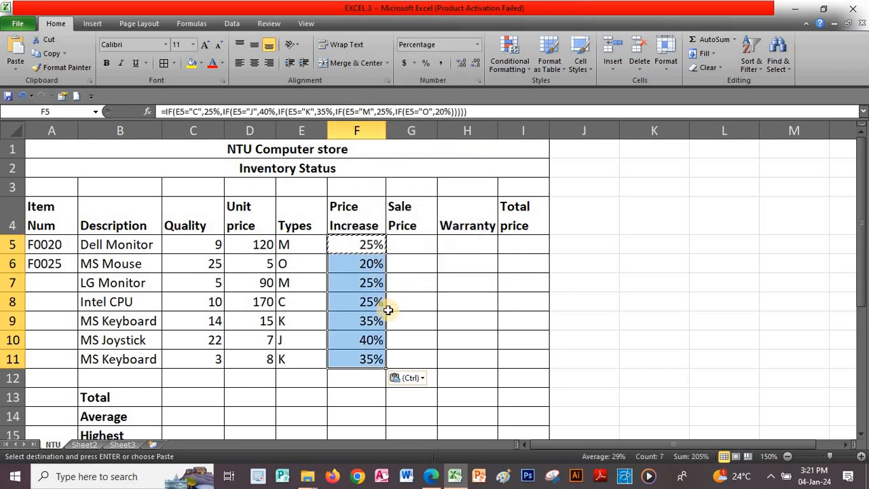
double_click(410, 268)
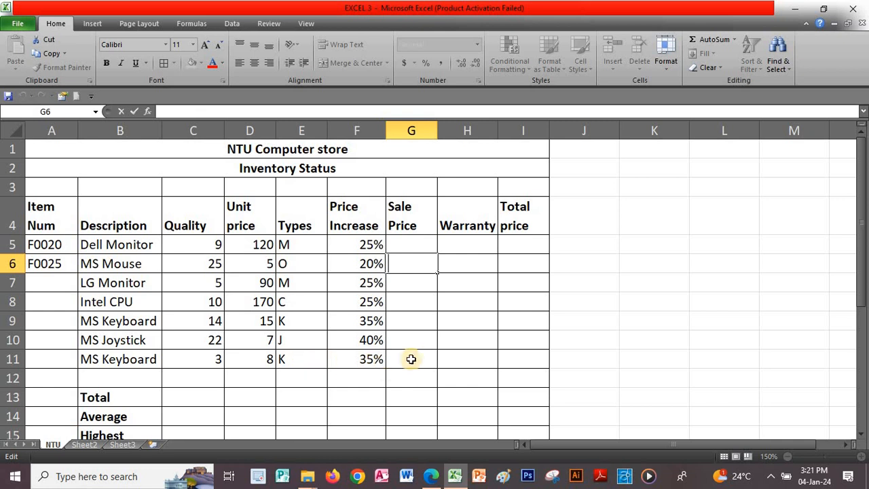
scroll(431, 358, down, 12)
scroll(431, 357, up, 12)
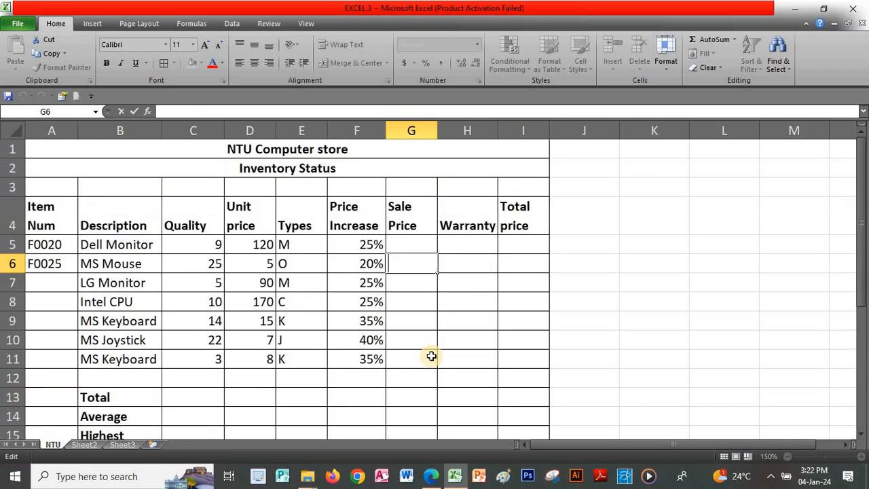
click(642, 307)
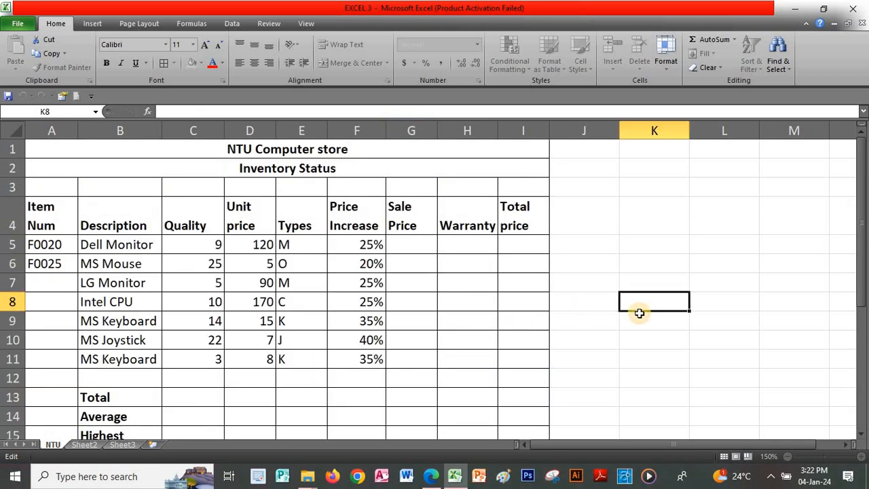
key(Down)
key(Down)
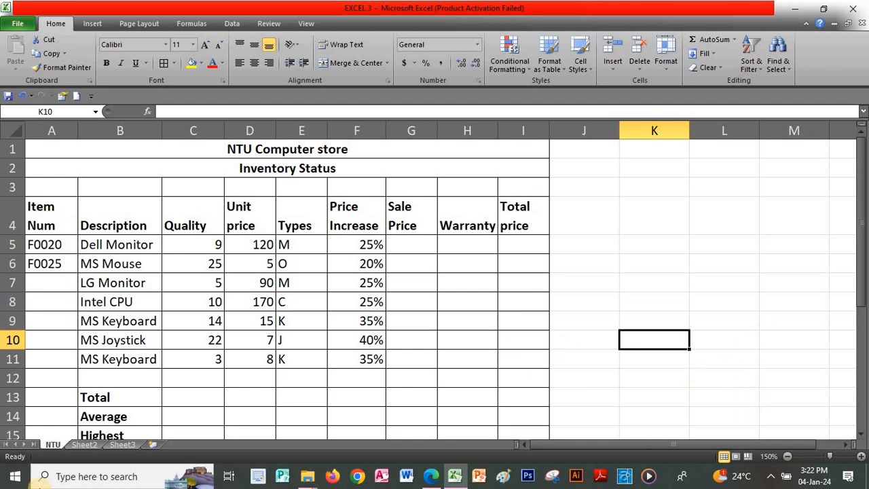
- Check the filled Price Increase values and the F5 formula against the Percentage Price table below the inventory
click(864, 430)
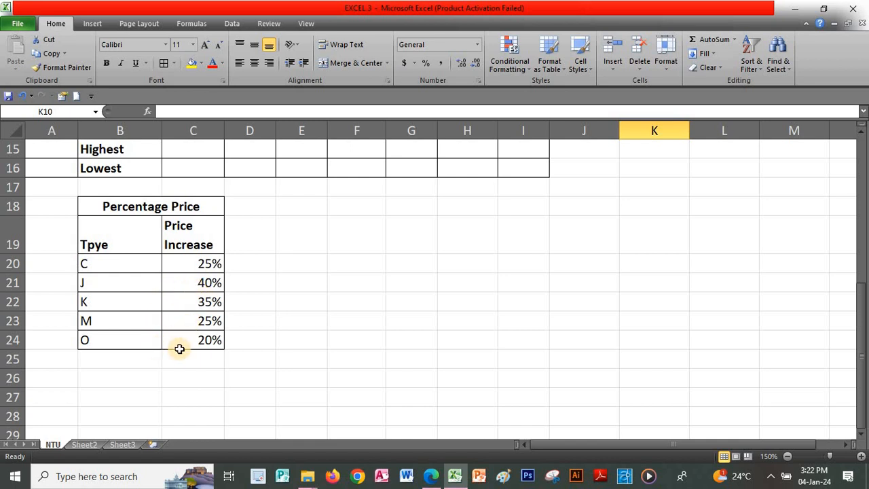
scroll(233, 360, up, 5)
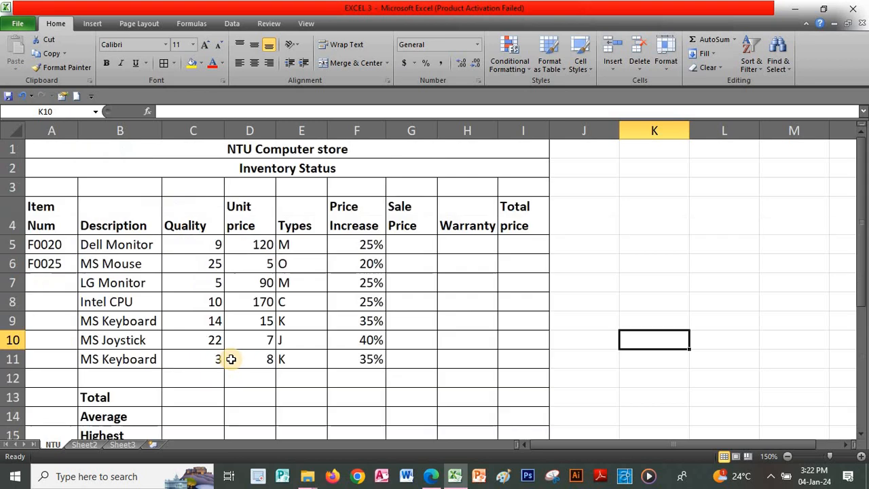
click(356, 248)
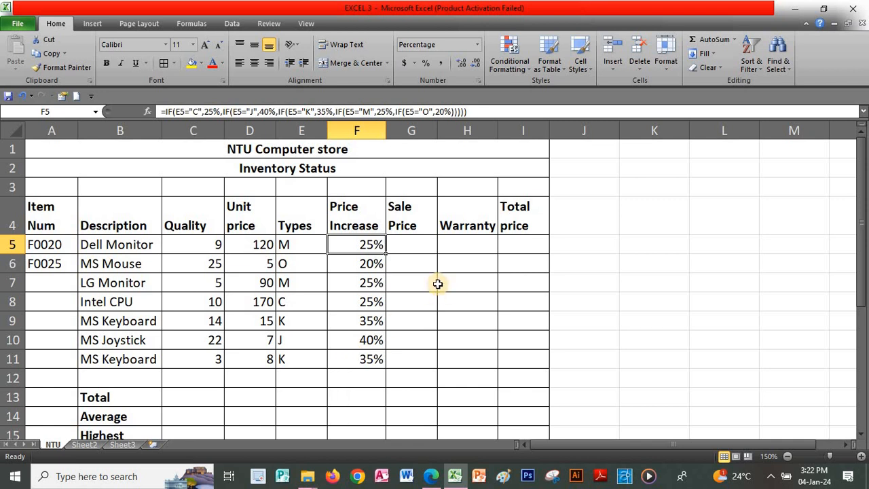
- Consult the Sale Price question in the exercise PDF and enter the formula =(D5*F5)+D5 in cell G5
click(421, 245)
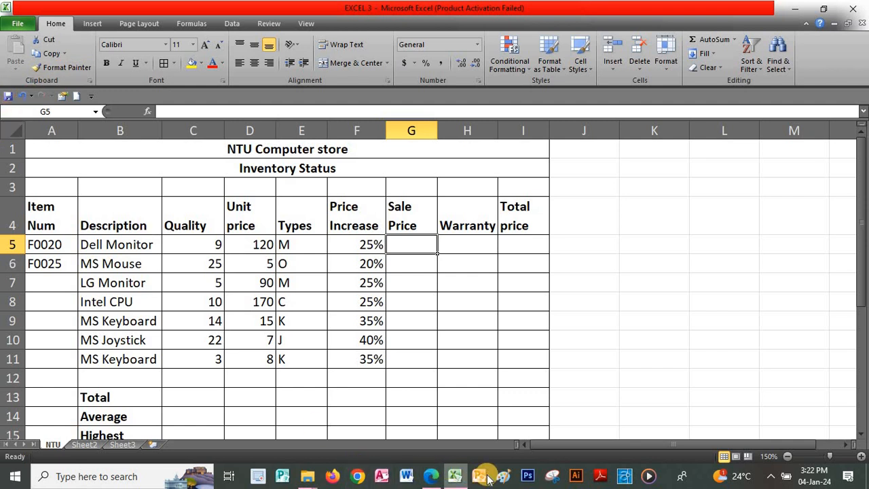
click(431, 475)
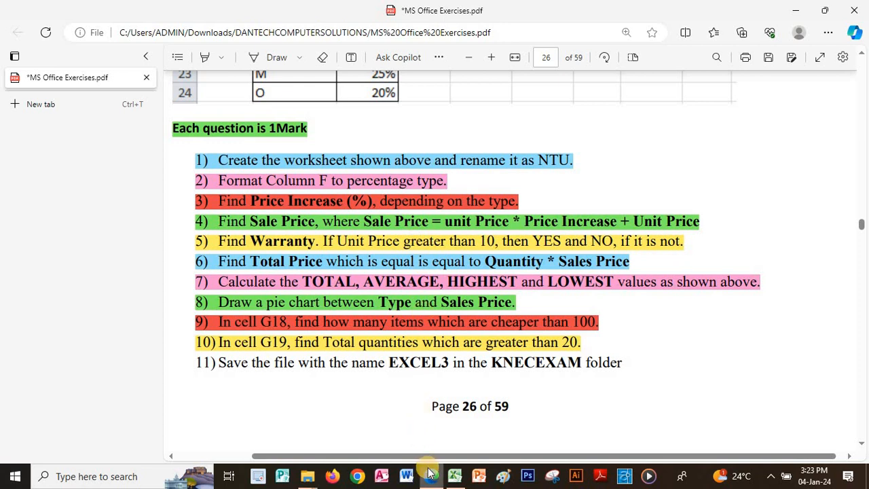
click(454, 475)
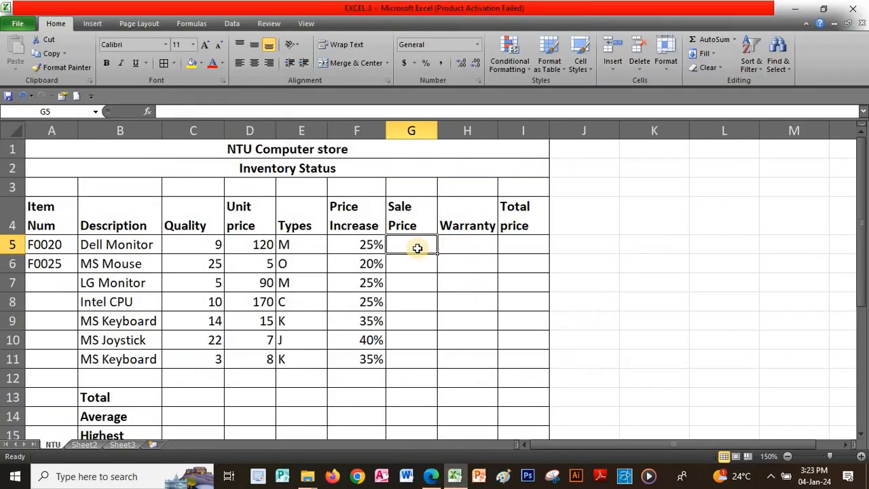
text(=()
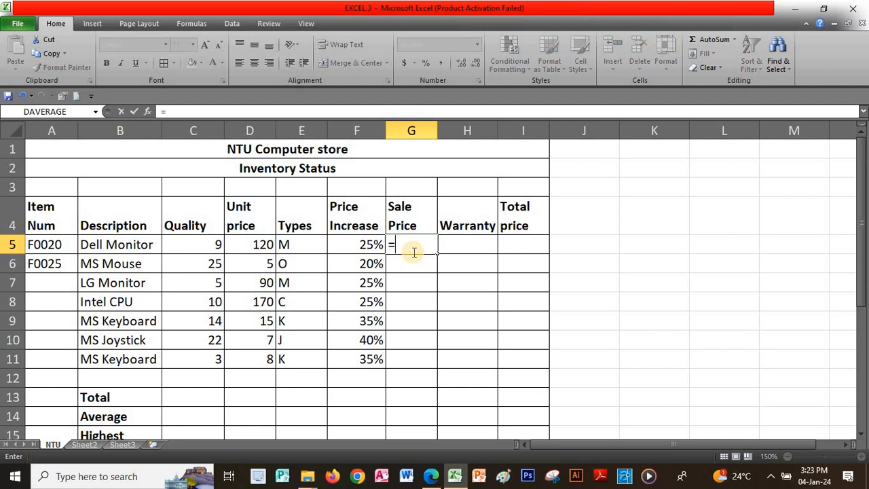
click(246, 244)
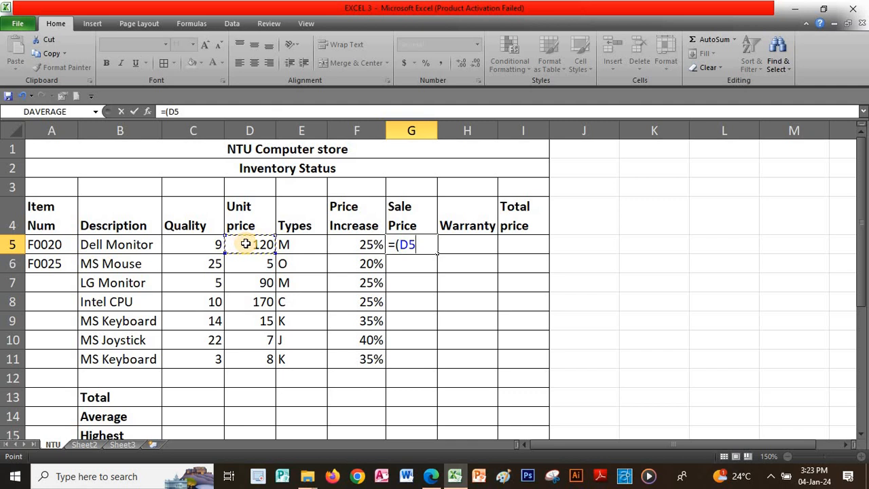
text(*)
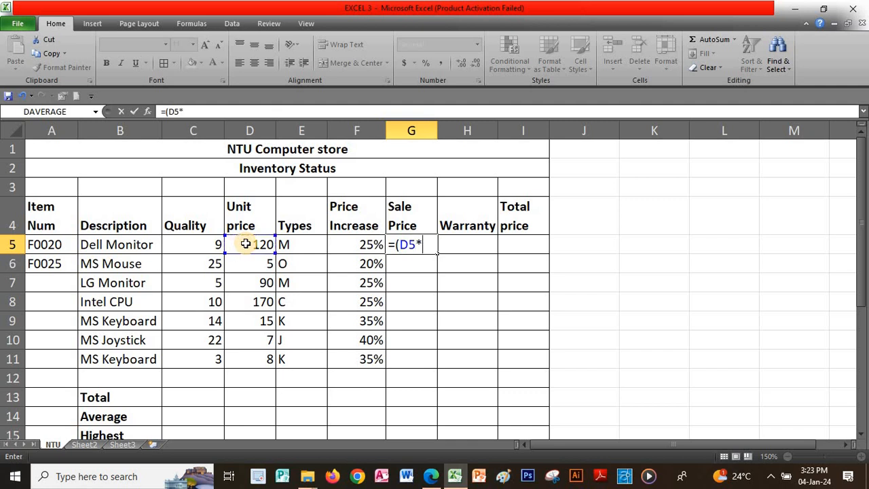
click(354, 243)
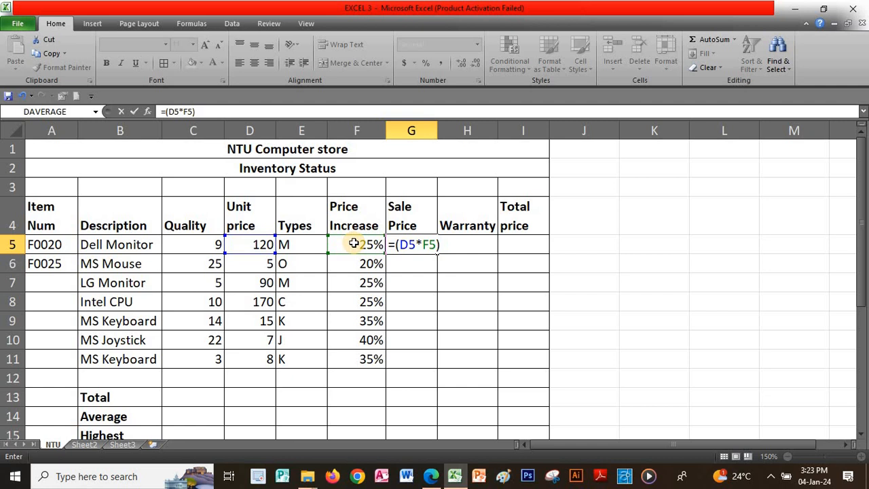
click(261, 244)
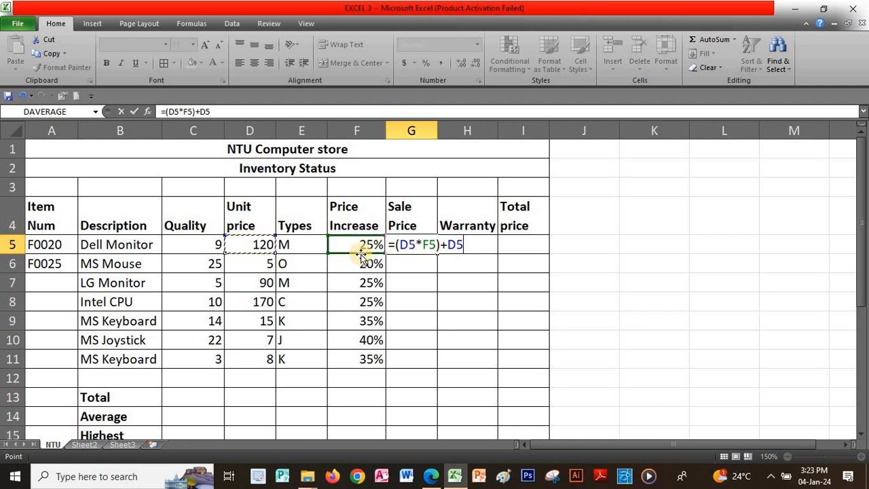
key(Return)
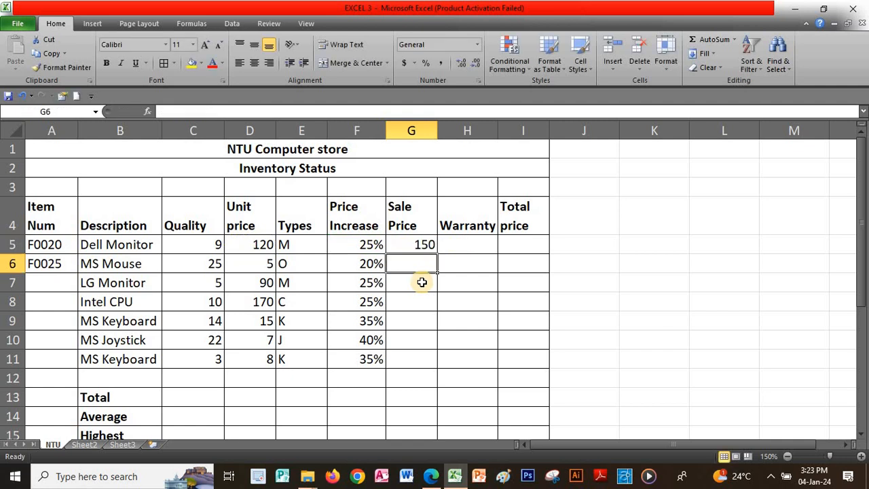
- Copy the Sale Price formula from G5 and paste it down the column through G11
click(419, 245)
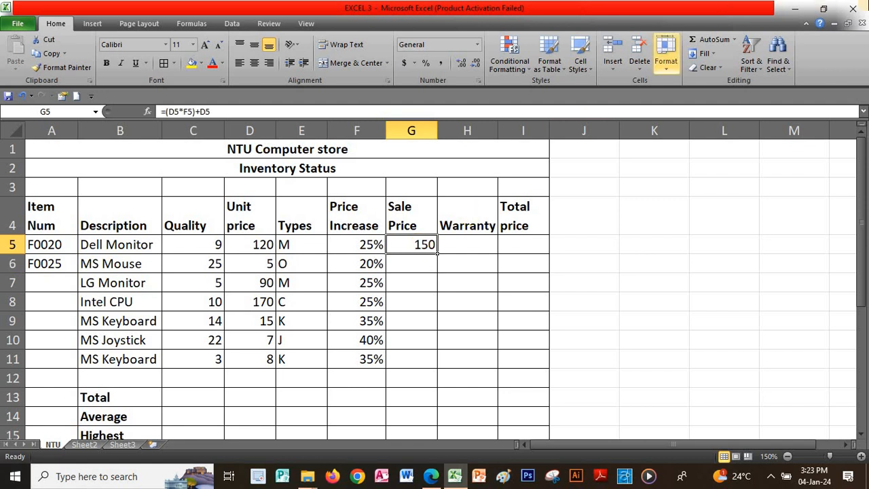
right_click(412, 243)
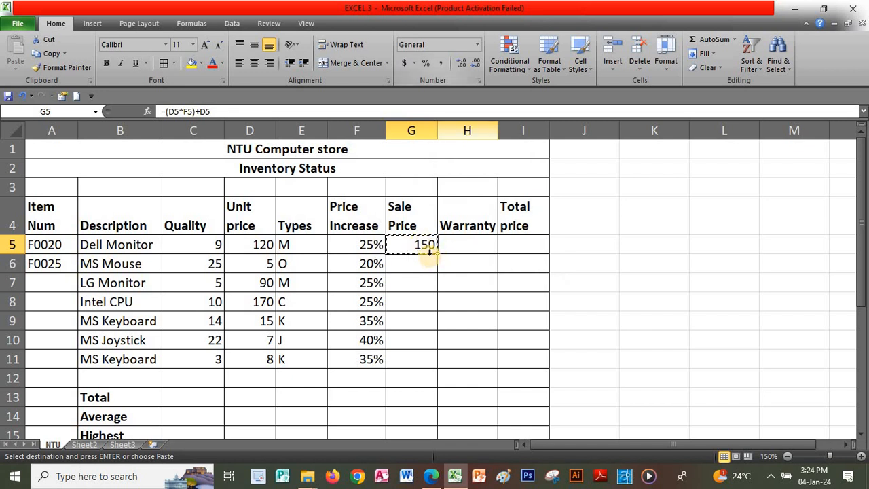
drag(419, 244, 411, 355)
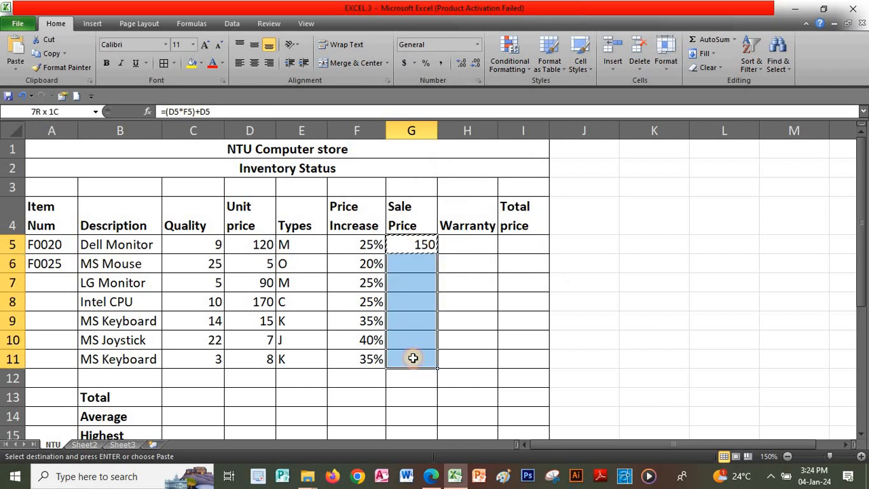
right_click(416, 273)
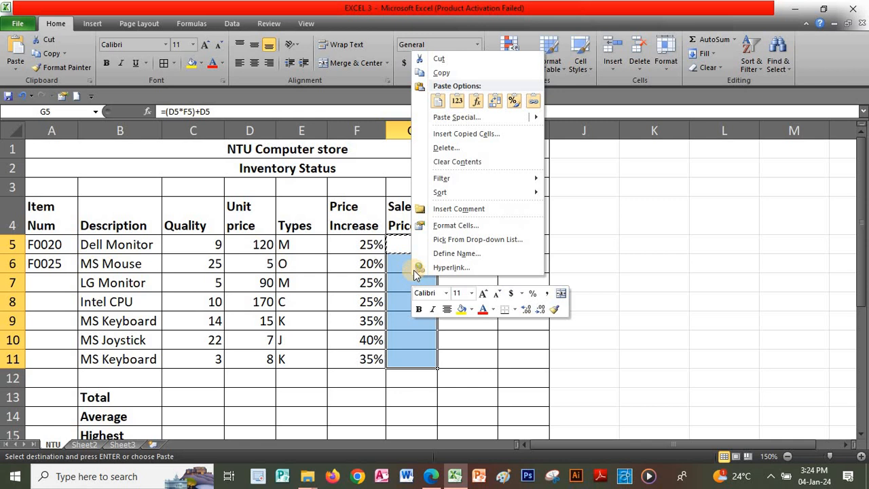
click(437, 101)
click(465, 261)
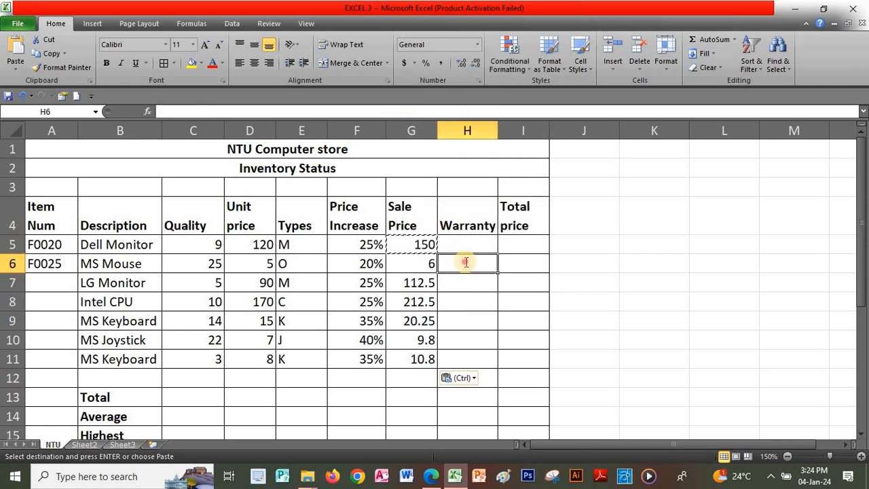
click(413, 243)
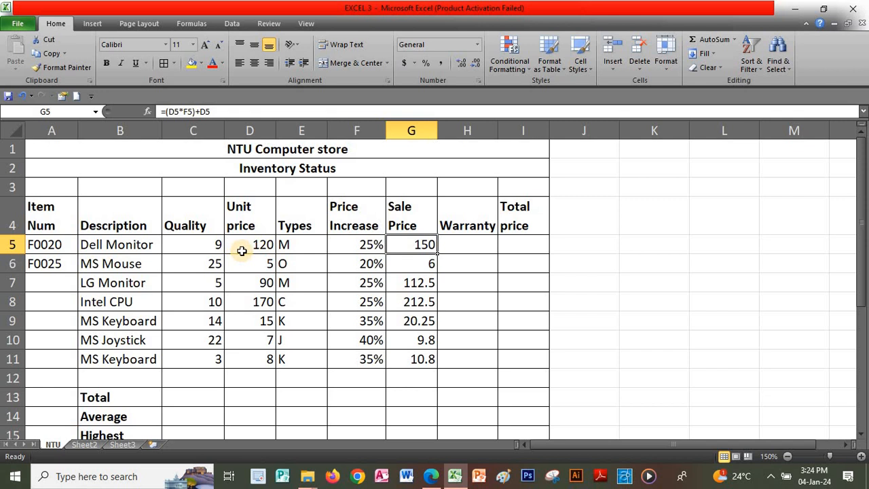
- Consult the Warranty question in the exercise PDF and enter =IF(D5>10,"YES","NO") in cell H5
click(468, 243)
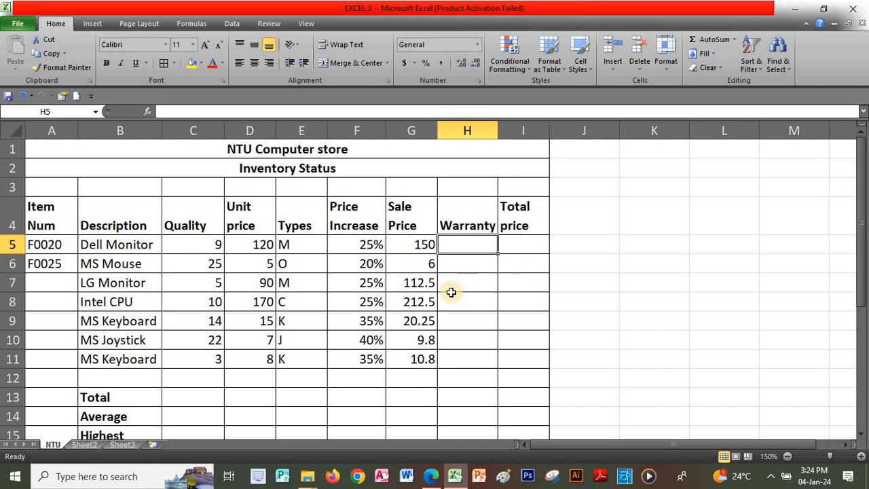
mouse_move(453, 479)
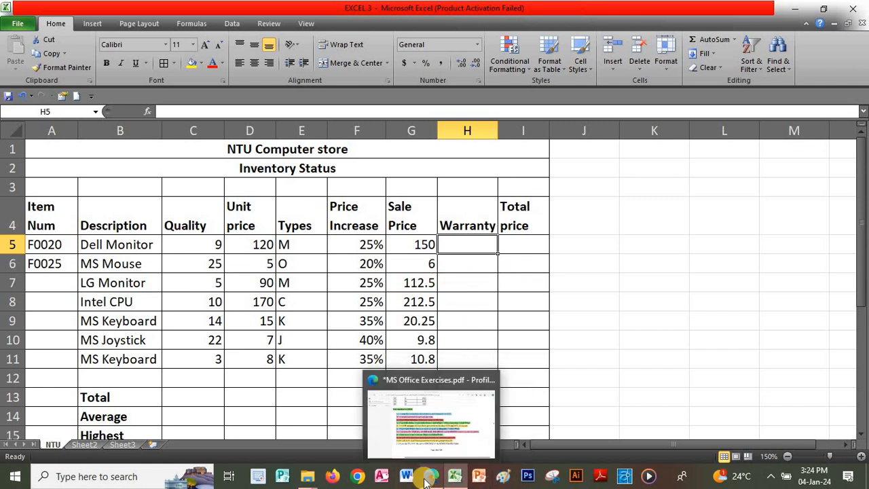
click(426, 406)
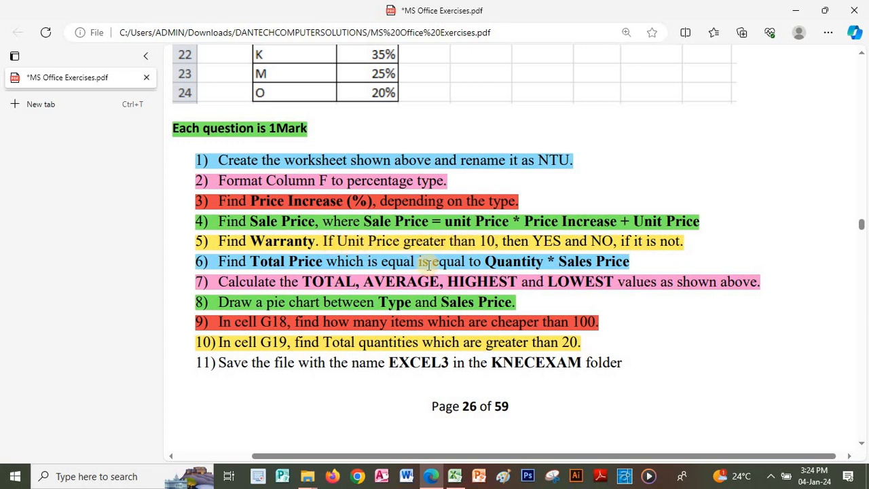
click(454, 476)
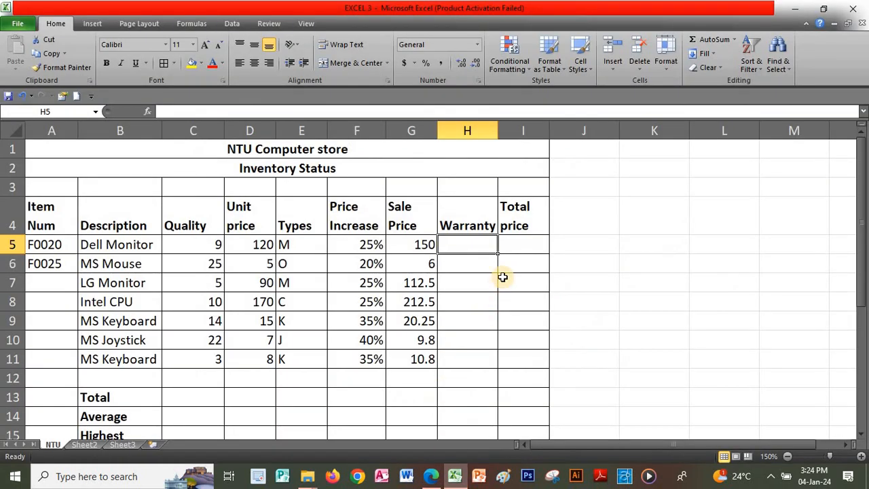
text(=)
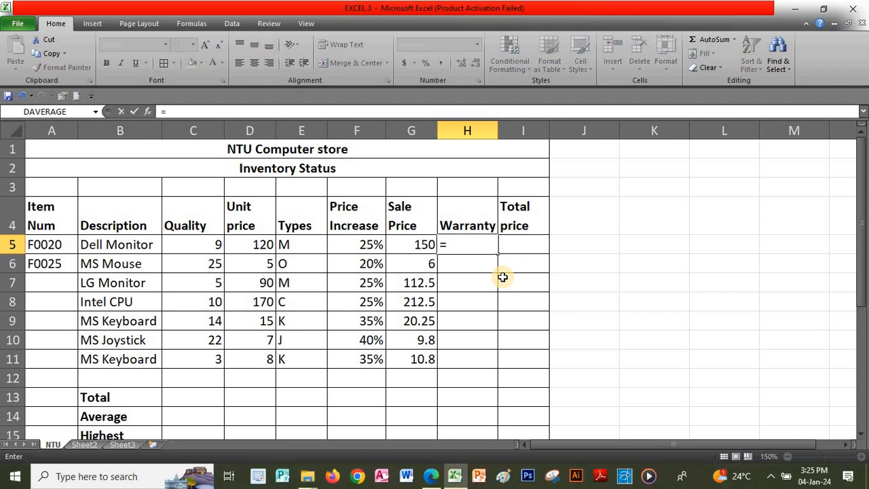
text(IF()
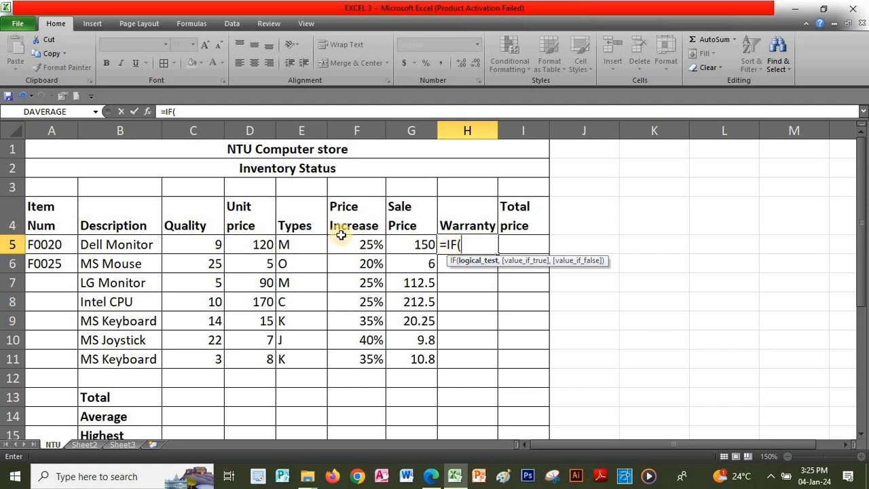
click(257, 244)
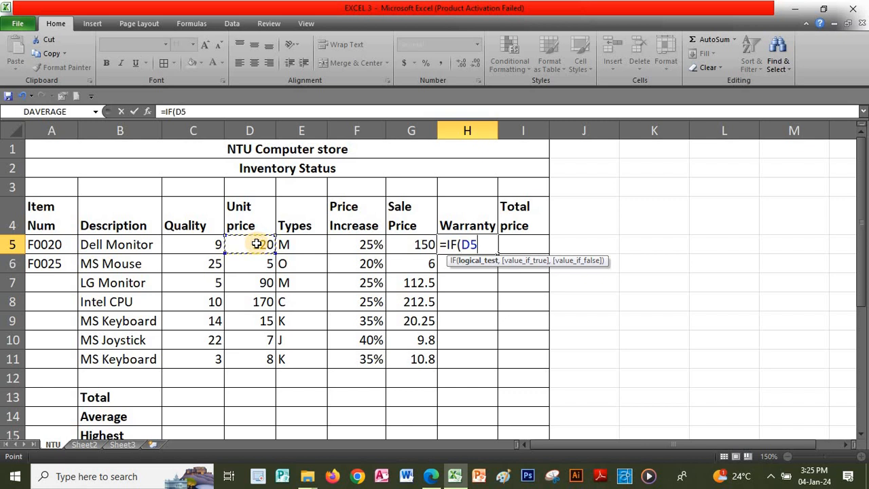
text(>10,"YES)
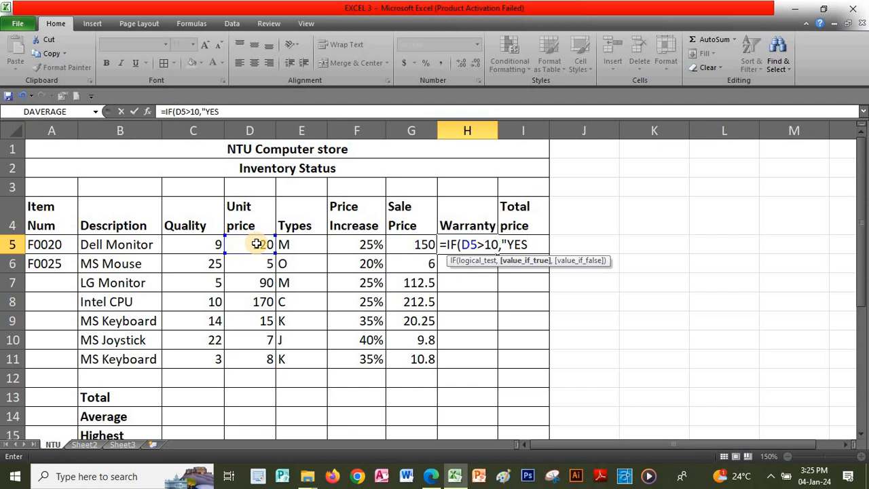
text(,"NO)
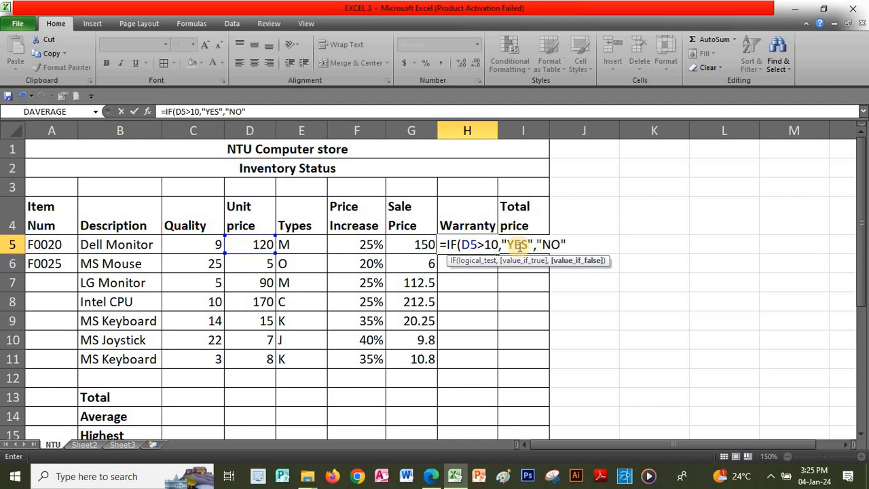
text())
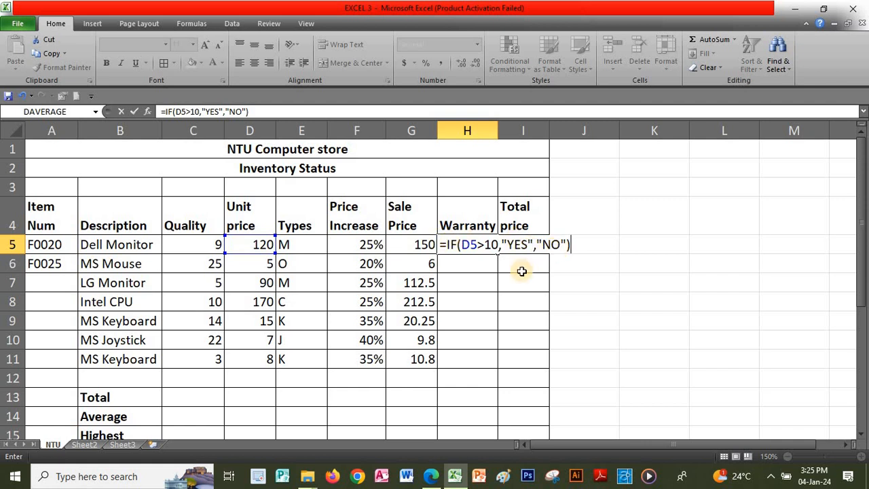
key(Return)
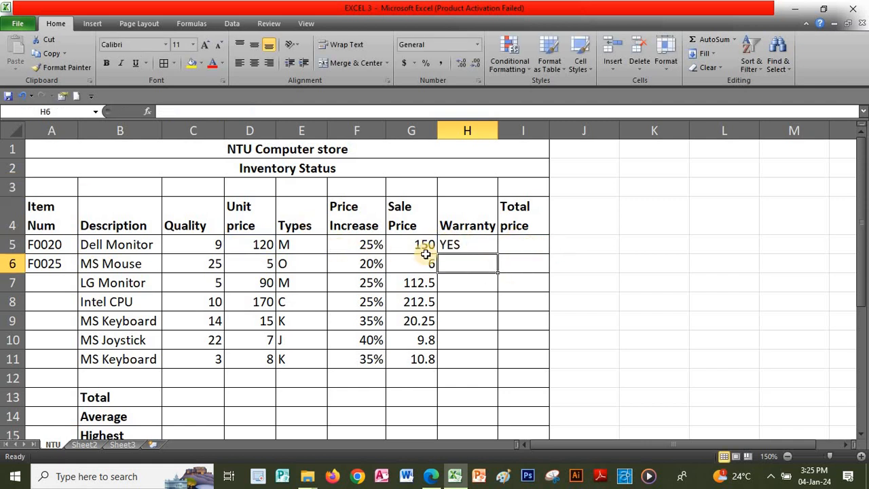
- Fill the Warranty formula from H5 down the column through H11
click(446, 243)
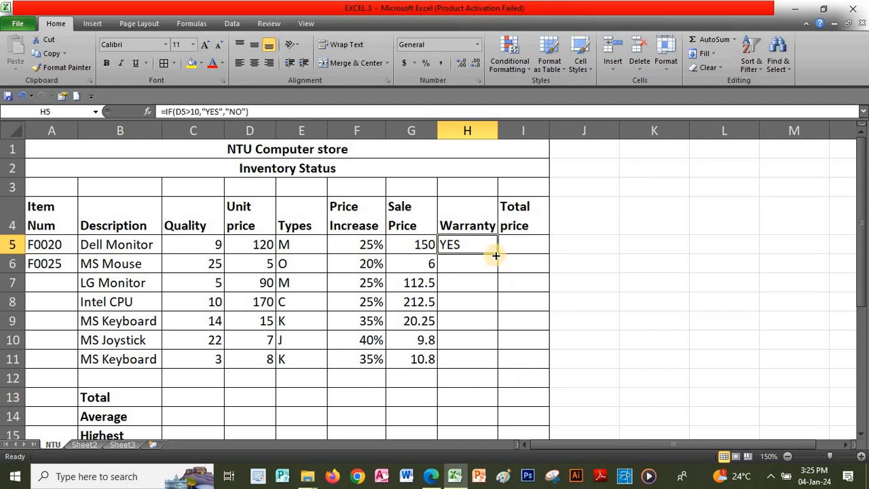
drag(497, 255, 490, 364)
click(475, 247)
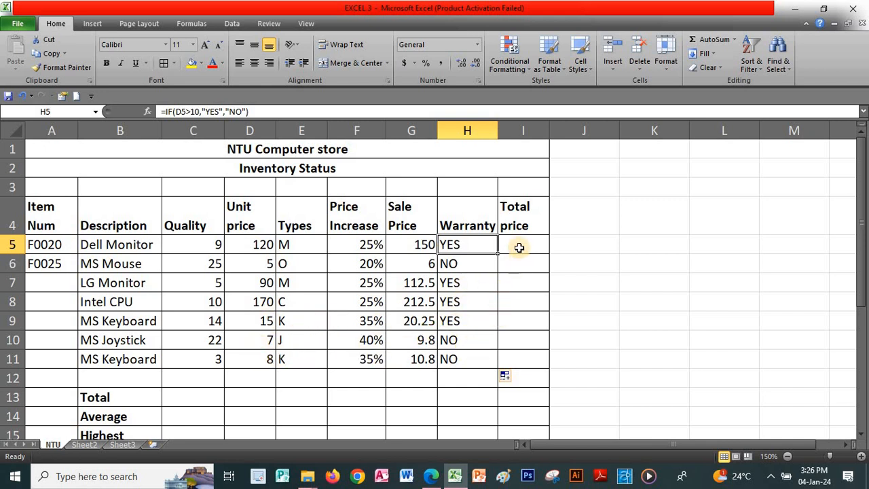
- Consult the Total Price question in the exercise PDF and enter the formula =(C5*G5) in cell I5
click(517, 246)
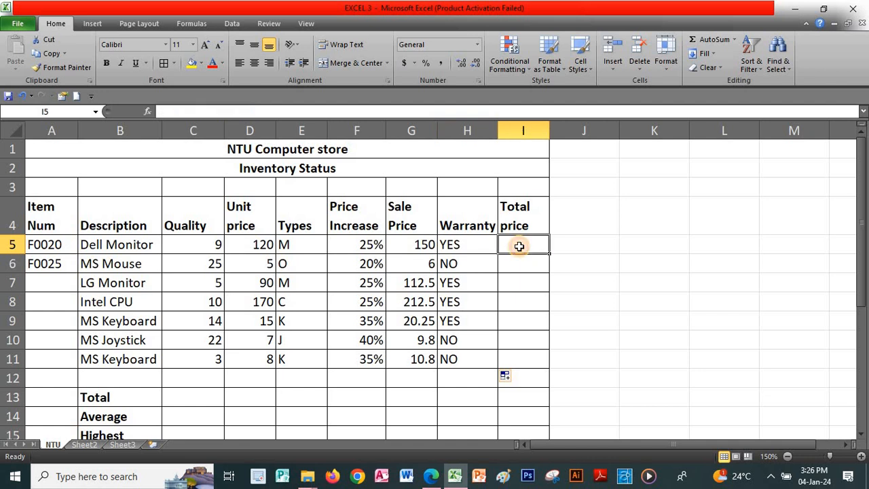
click(431, 476)
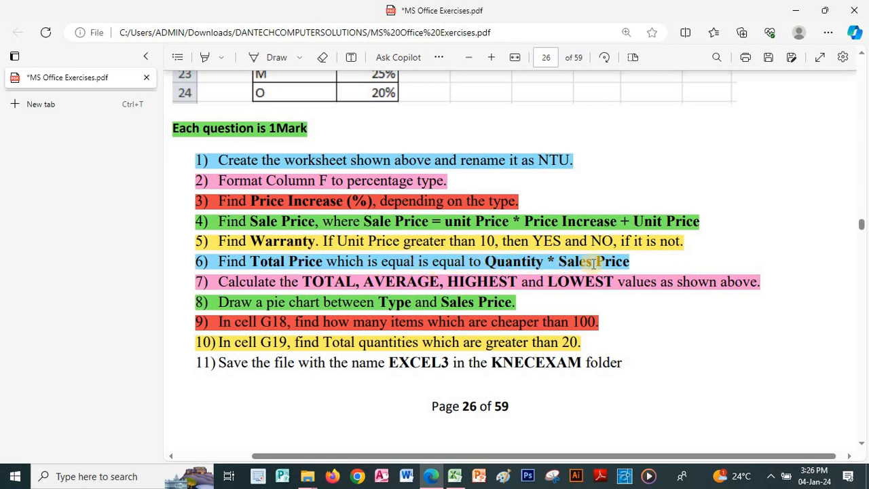
click(455, 476)
text(=()
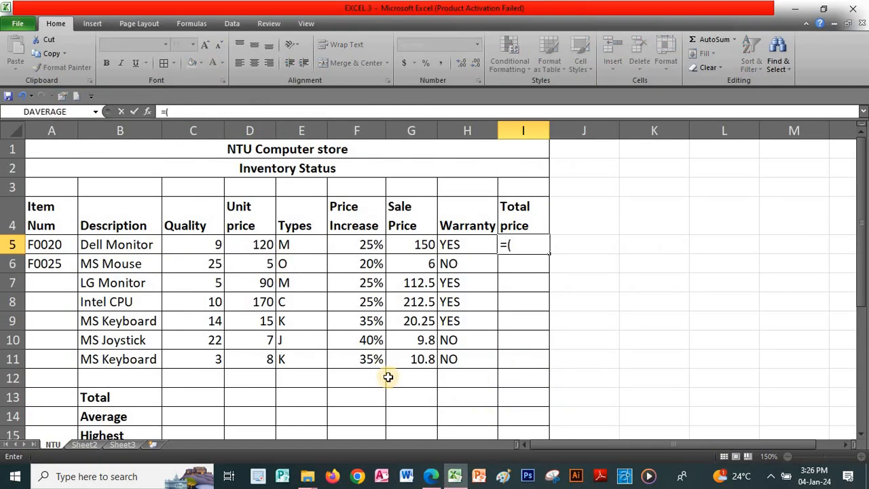
click(207, 245)
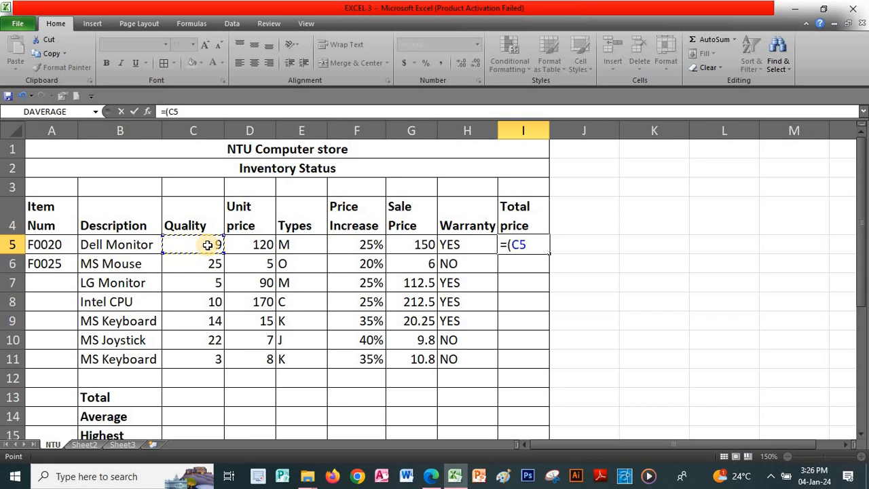
text(*)
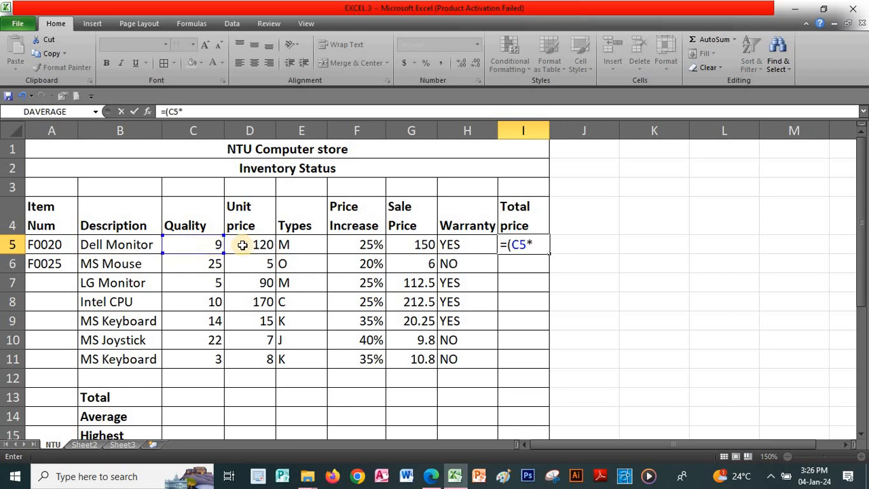
click(401, 241)
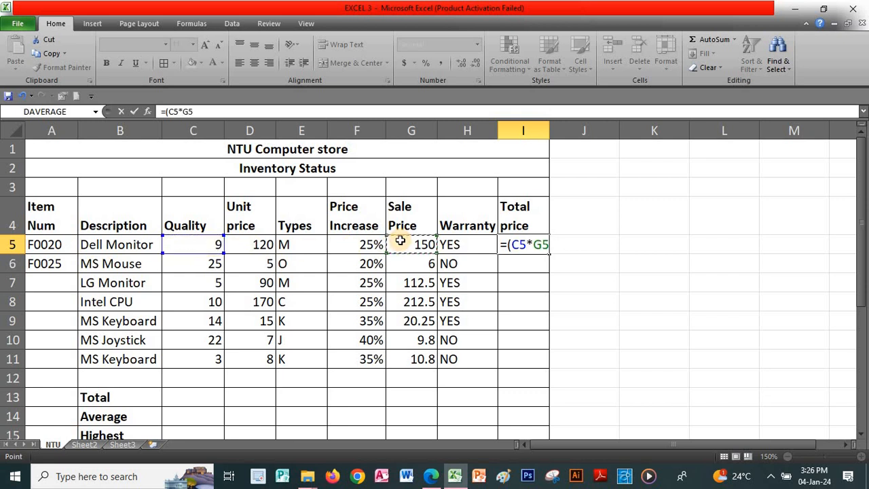
key(Return)
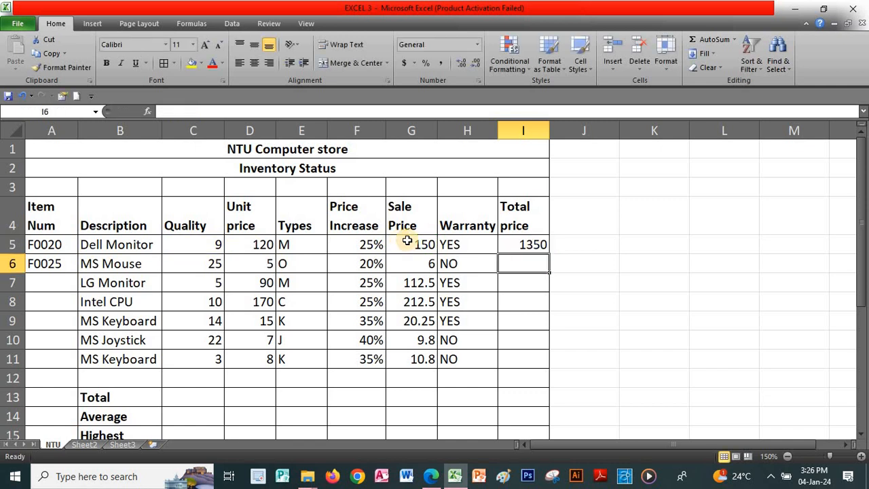
- Fill the Total Price formula from I5 down the column through I11
click(526, 246)
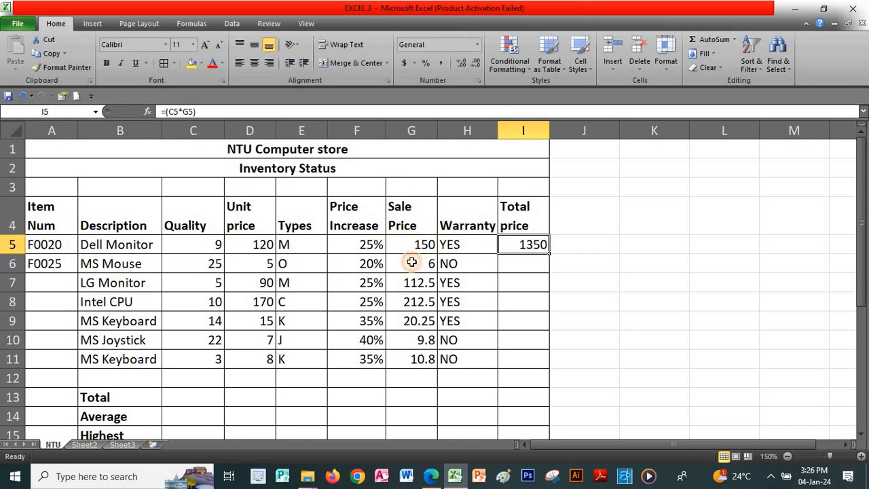
drag(550, 254, 545, 366)
click(580, 264)
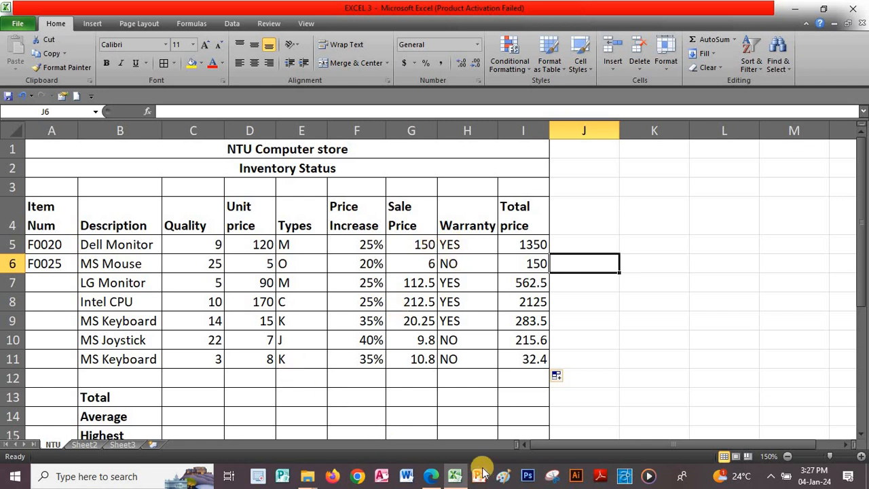
- Consult the summary values question in the exercise PDF and enter =SUM(C5:C11) in the Total cell C13
click(431, 475)
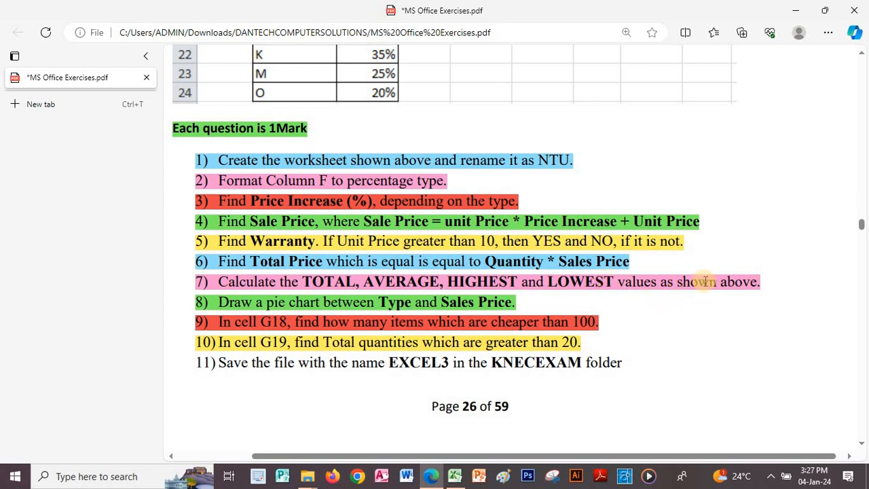
click(454, 476)
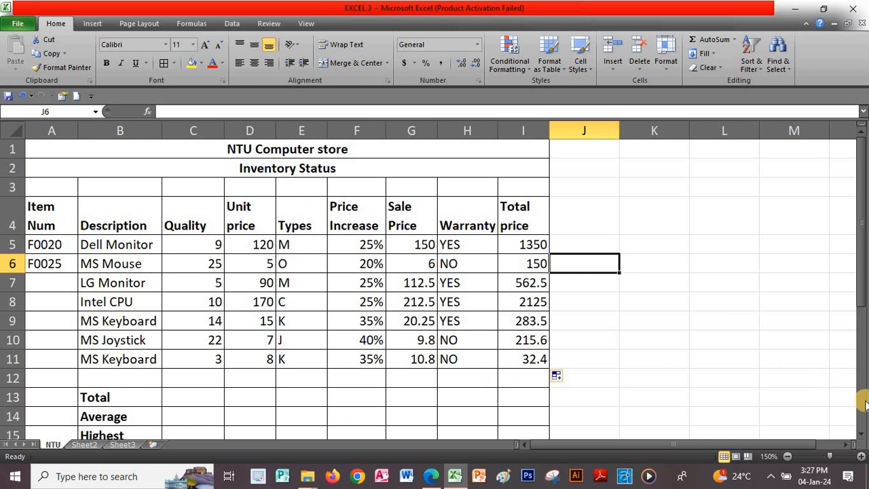
click(862, 435)
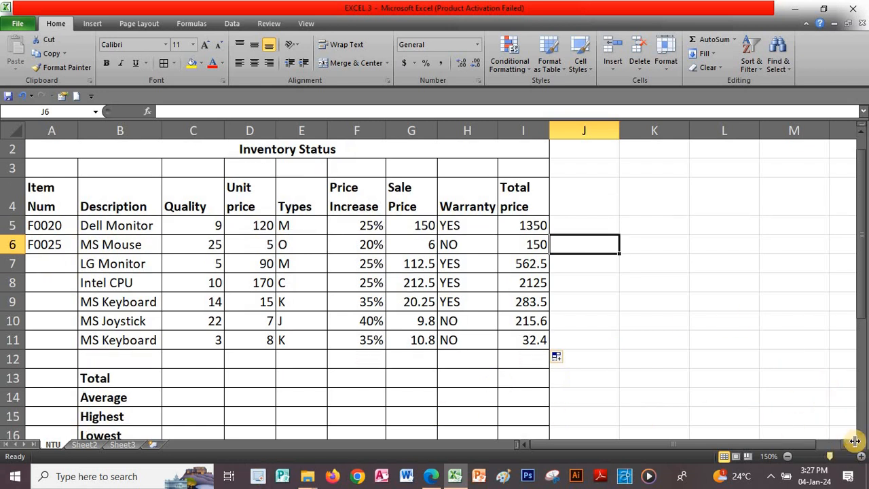
click(861, 436)
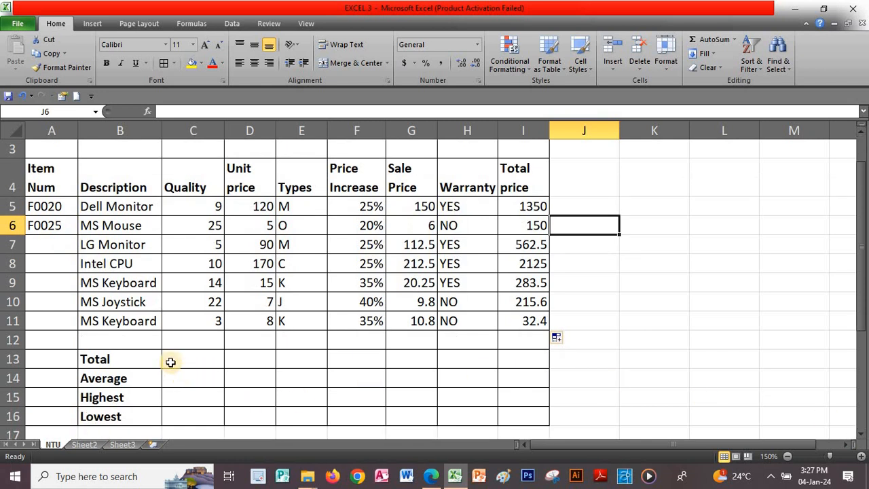
click(192, 358)
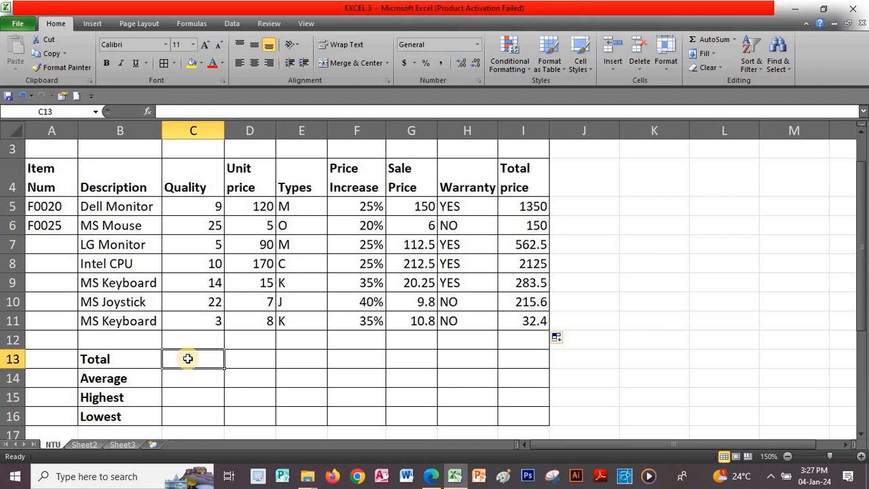
click(734, 41)
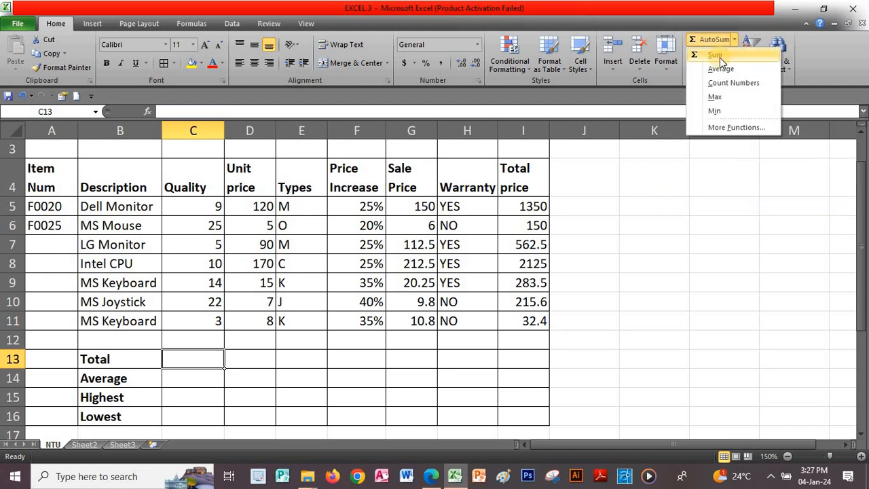
click(719, 57)
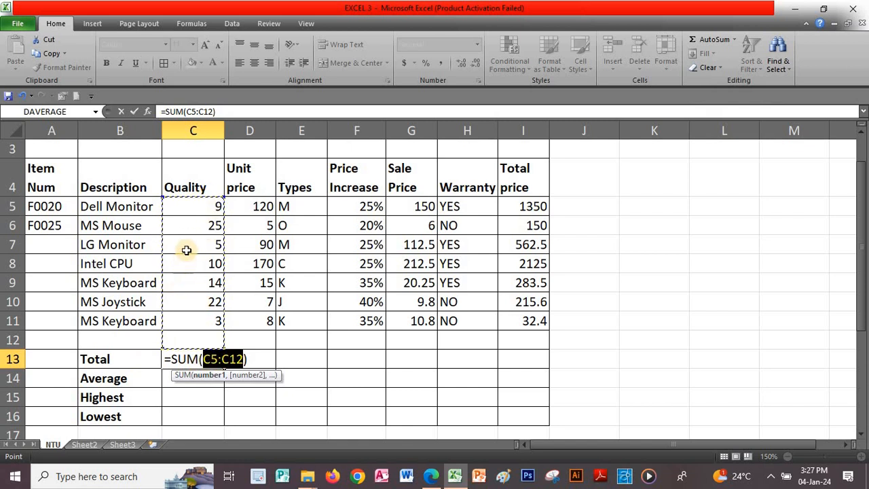
drag(195, 206, 200, 317)
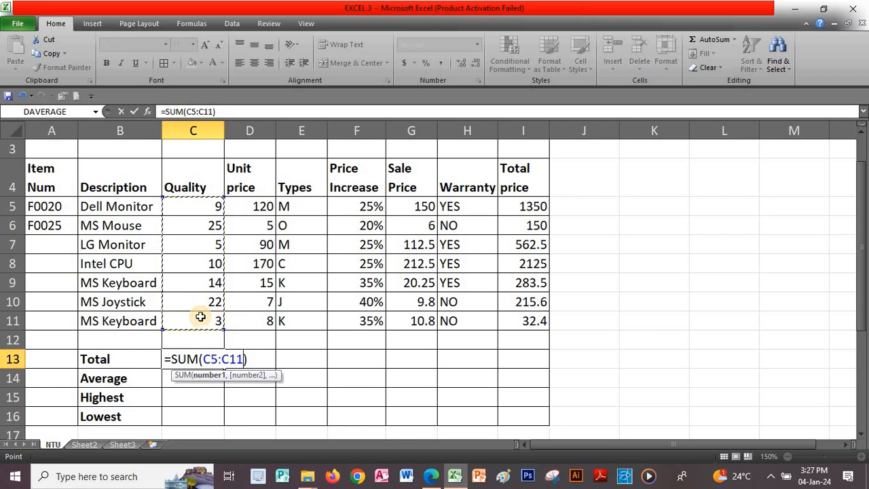
key(Return)
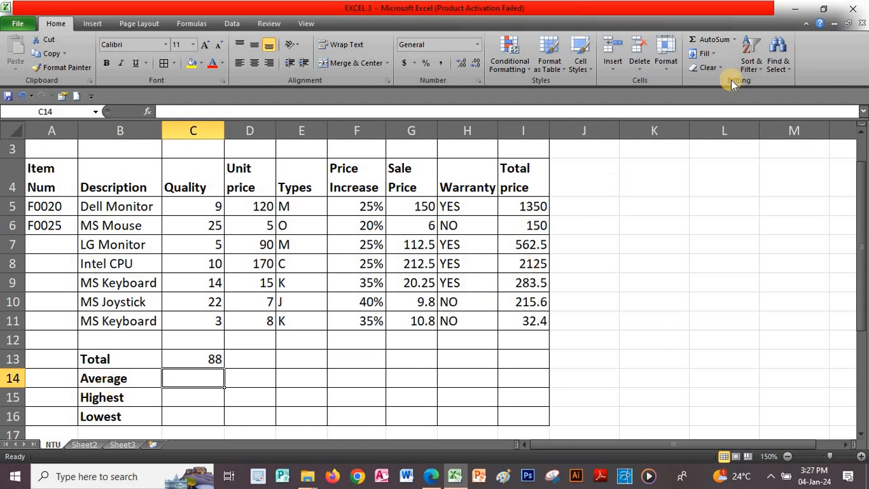
- Insert the Average function in cell C14 with the range C5:C11
click(739, 39)
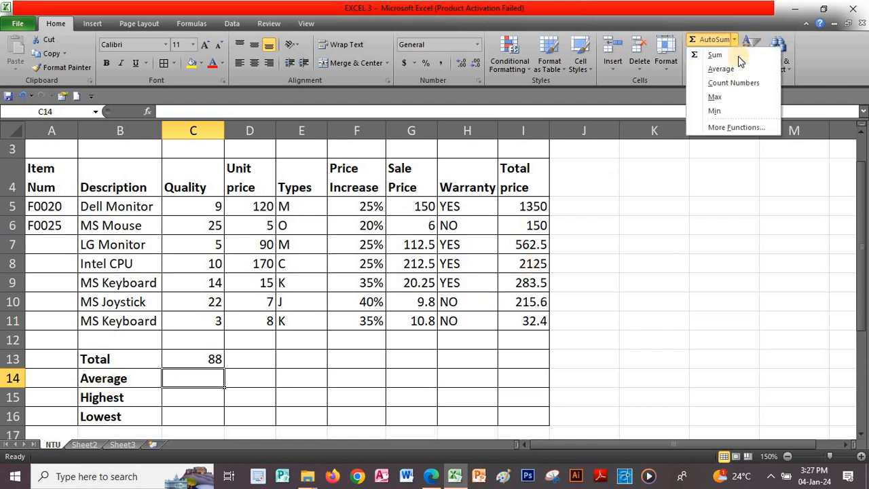
click(733, 71)
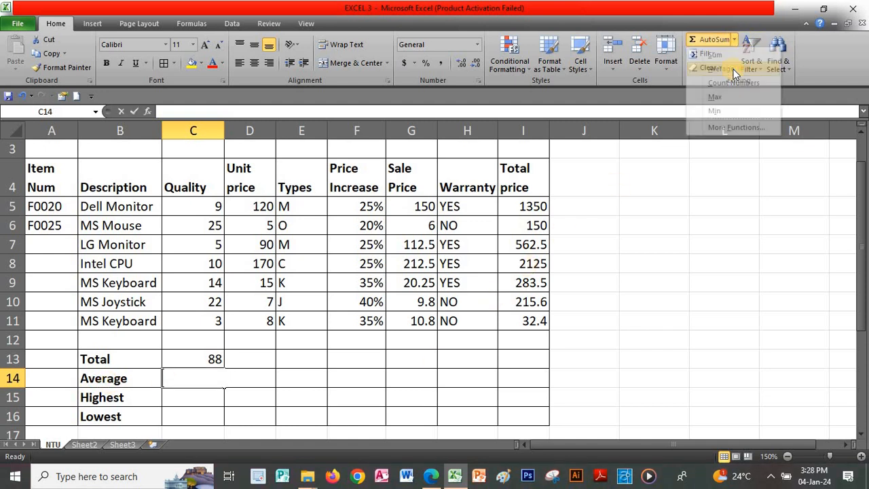
click(171, 354)
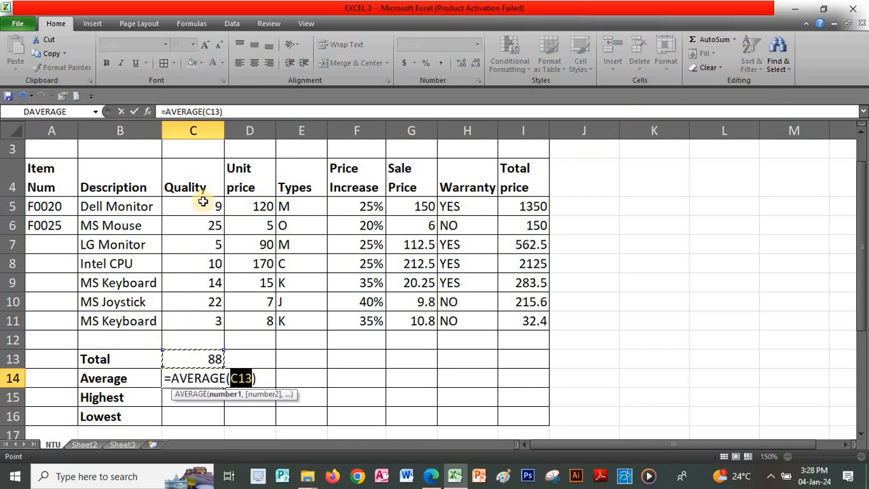
drag(203, 206, 198, 318)
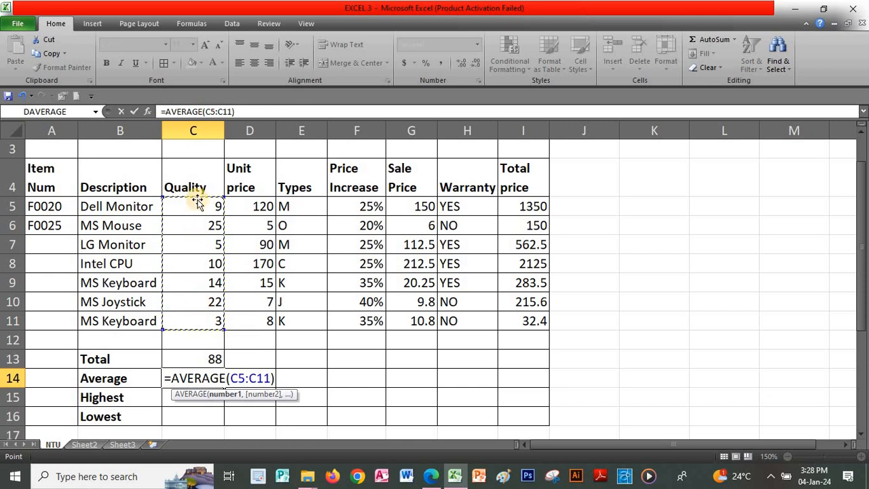
key(Return)
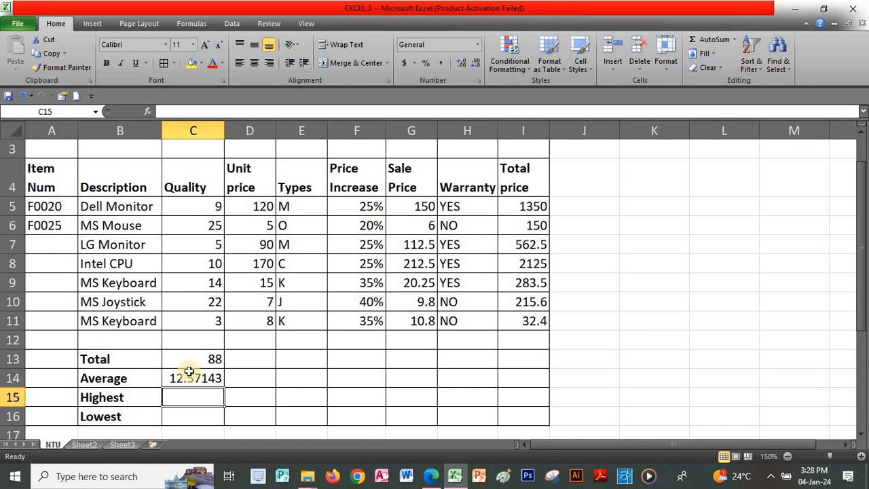
- Insert the Max function in the Highest cell C15 with the range C5:C11
click(733, 41)
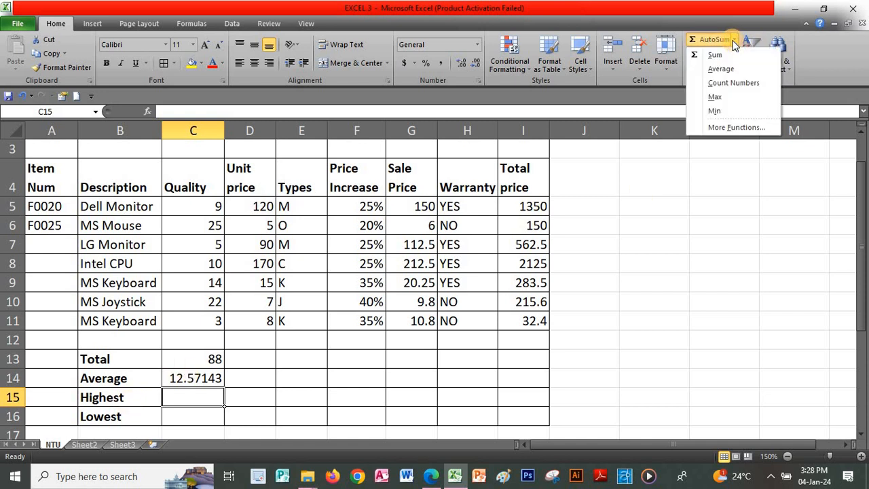
click(726, 98)
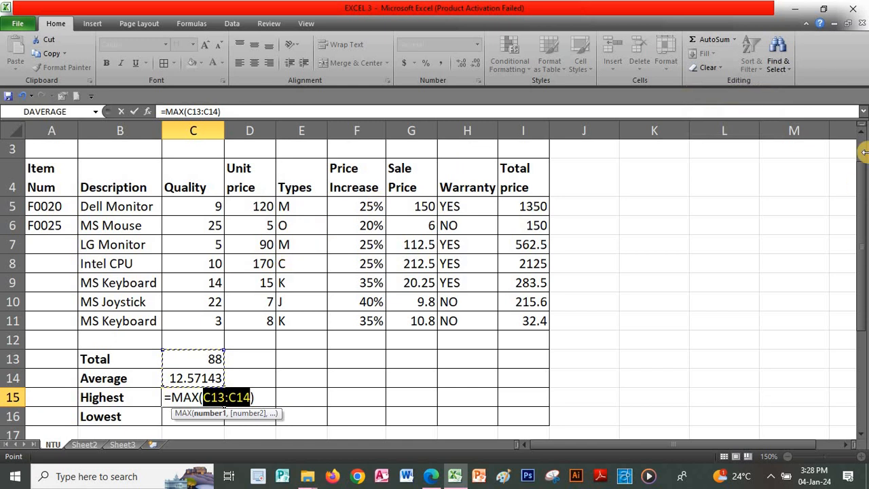
drag(194, 203, 195, 320)
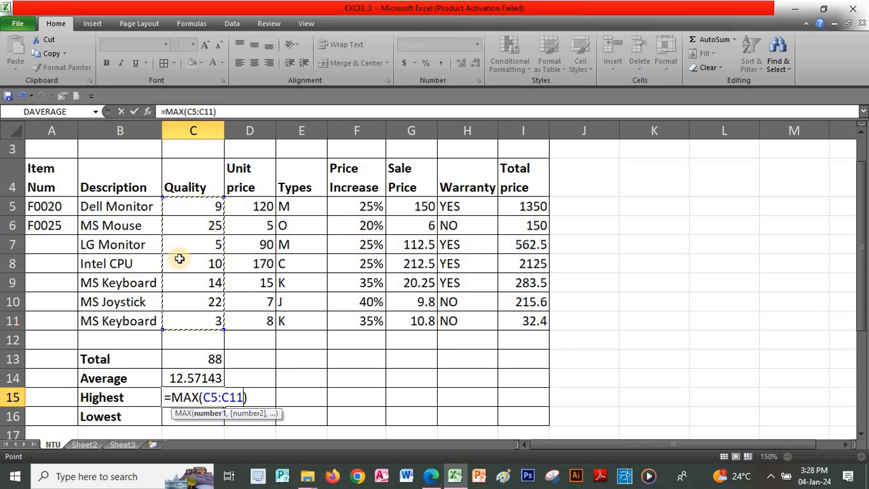
key(Return)
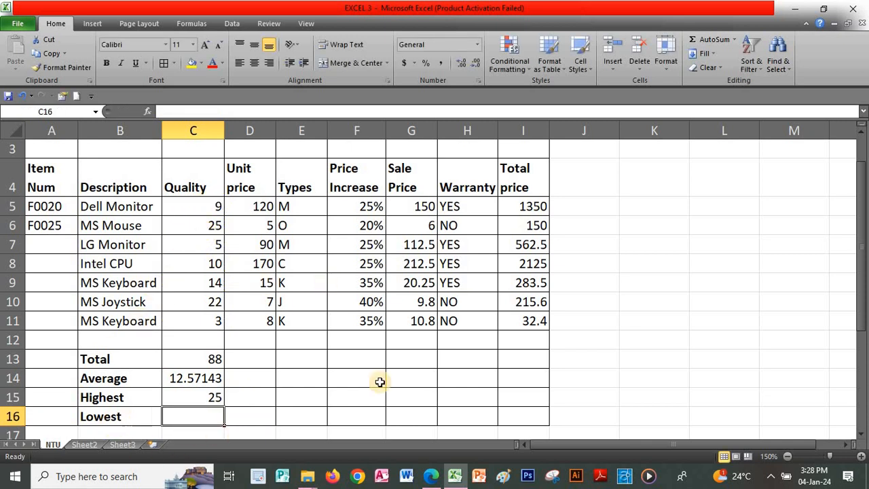
- Insert the Min function in the Lowest cell C16 with the range C5:C11
click(736, 39)
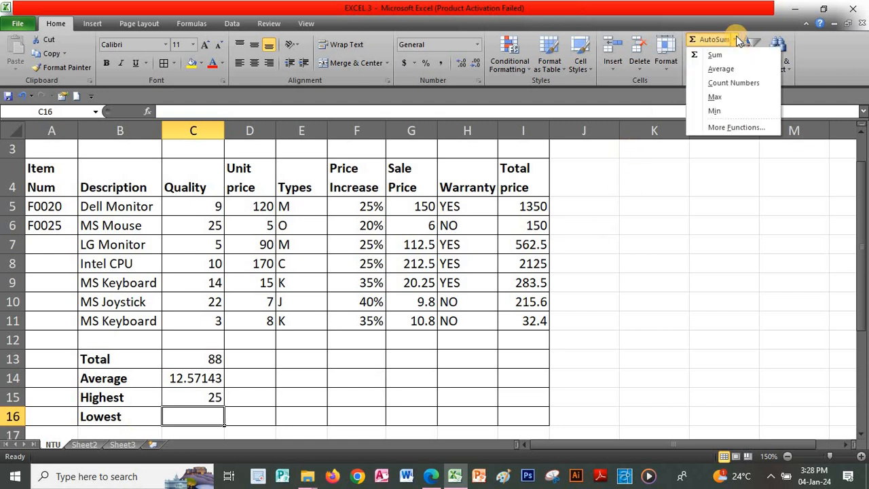
click(714, 110)
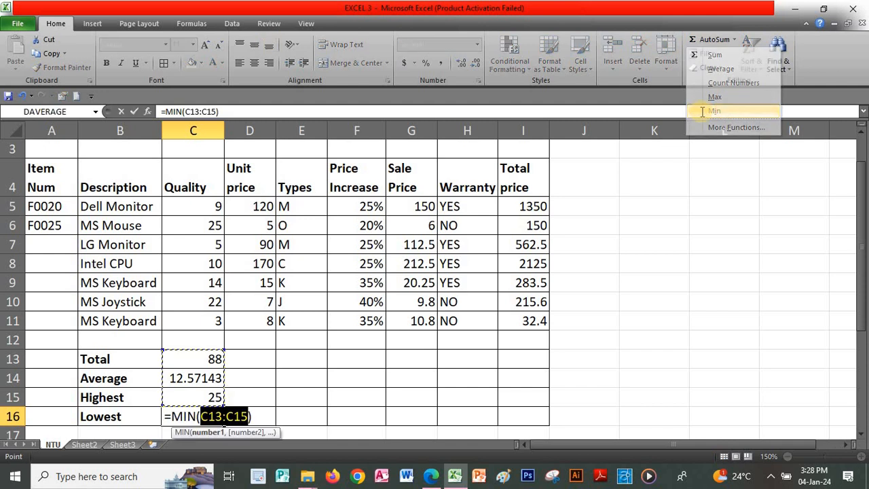
drag(193, 204, 196, 312)
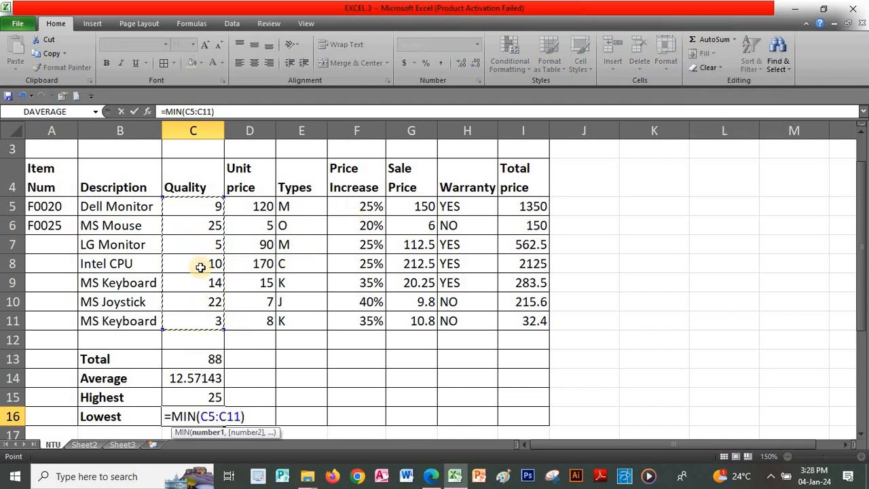
key(Return)
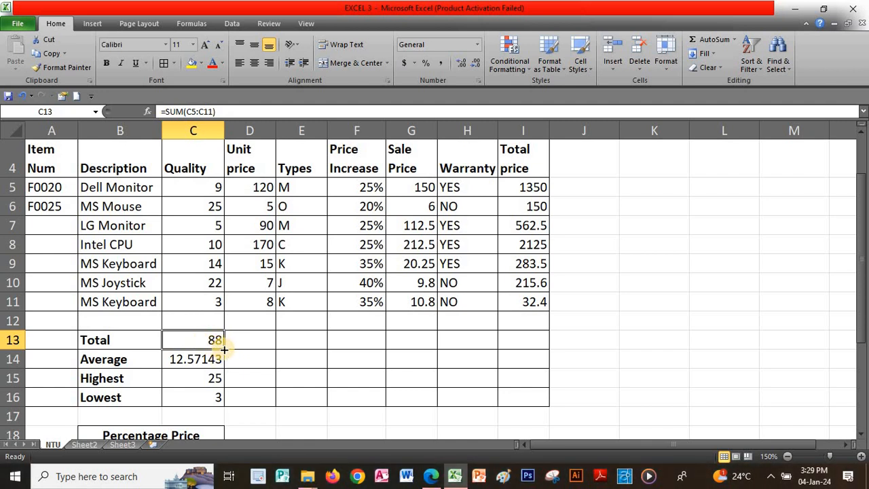
- Copy the Total, Average, Highest and Lowest formulas from C13:C16 across their rows to the Total price column I
drag(223, 348, 510, 339)
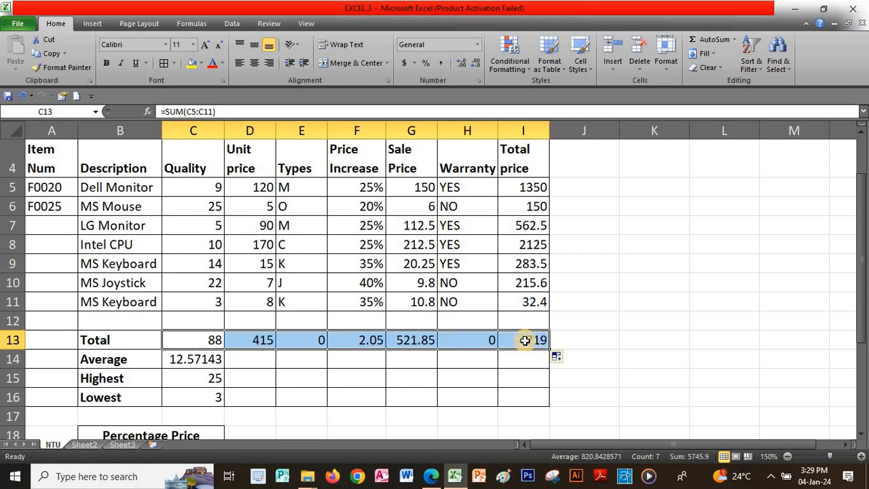
click(205, 361)
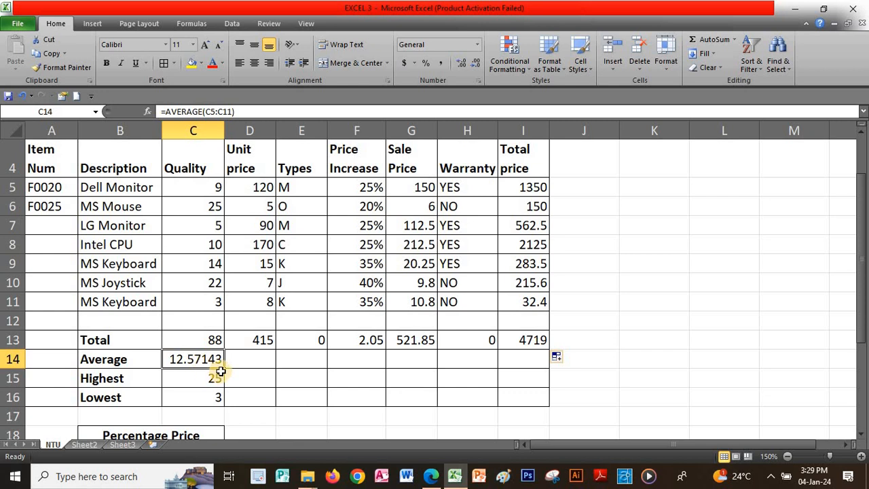
drag(223, 368, 529, 363)
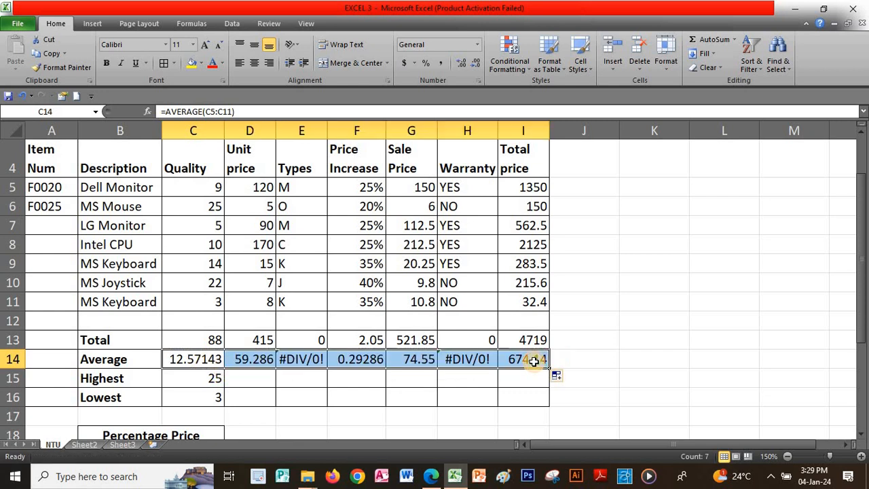
click(185, 381)
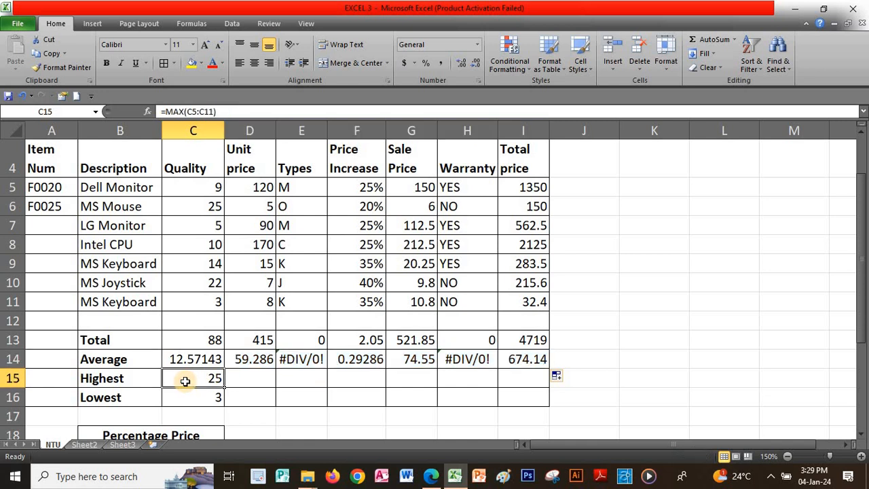
drag(223, 387, 524, 382)
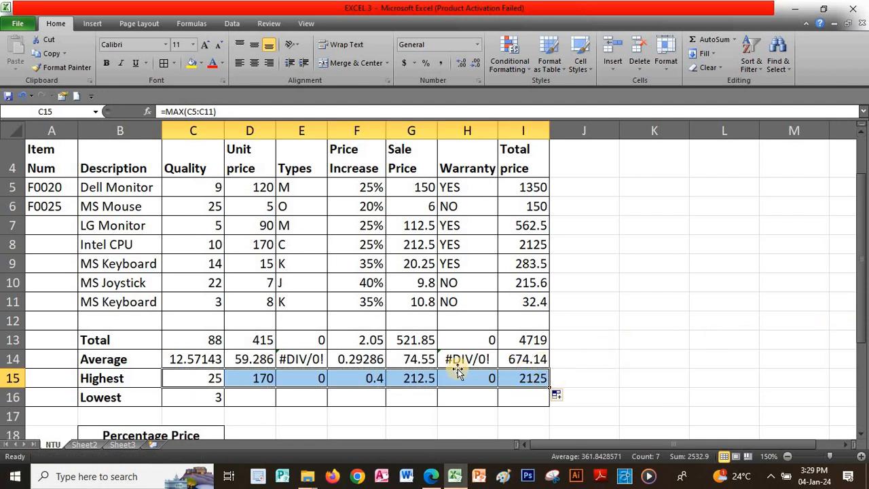
click(214, 399)
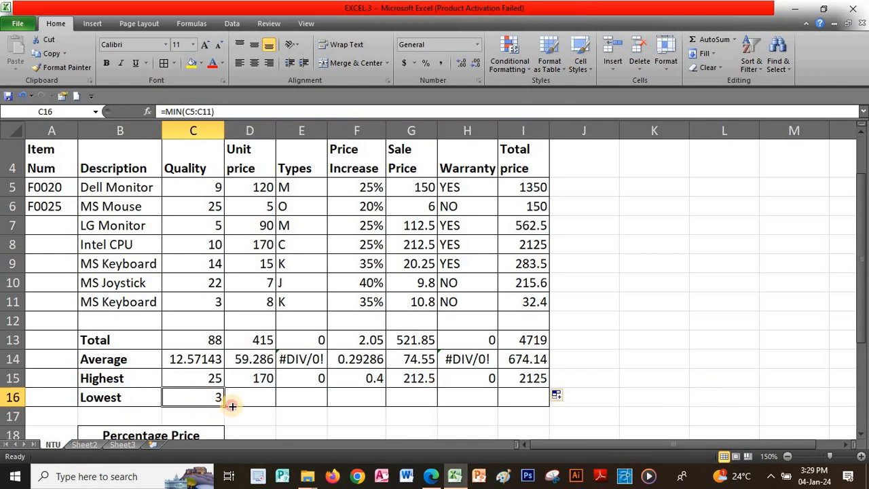
drag(232, 406, 539, 400)
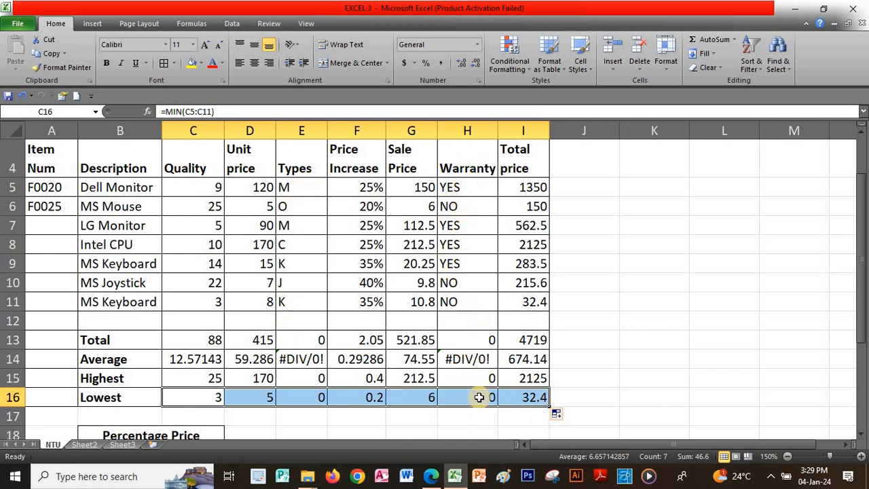
- Clear the copied summary formulas from the Warranty cells H13:H16 and the Types cells E13:E16
drag(477, 338, 477, 394)
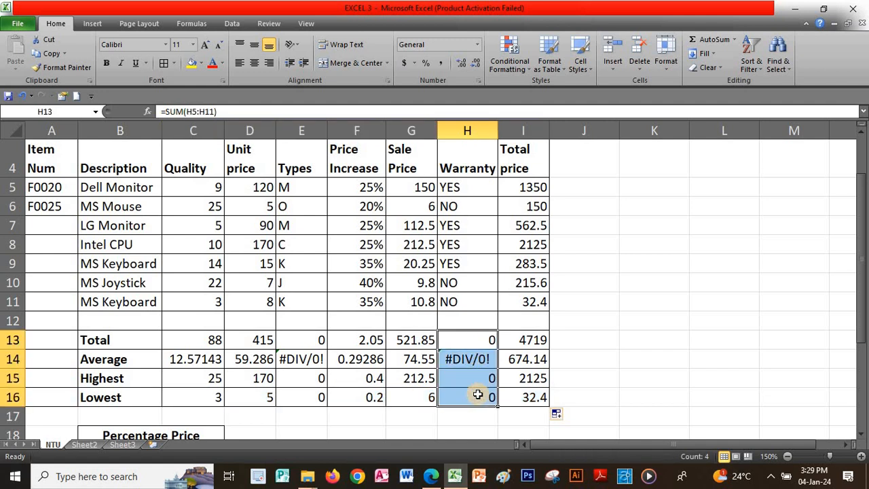
key(Delete)
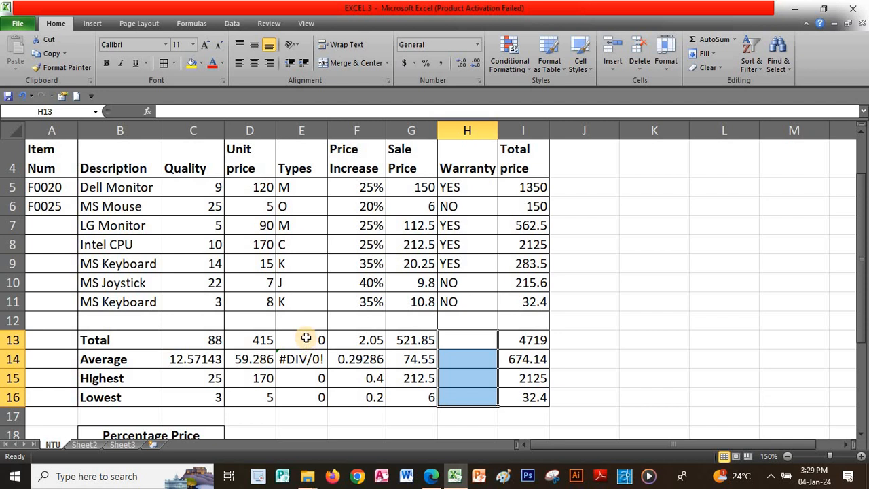
drag(306, 337, 311, 395)
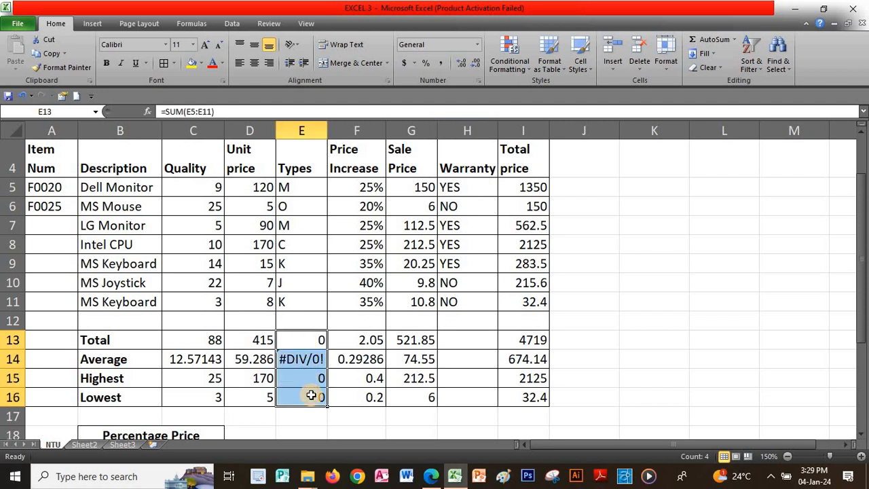
key(Delete)
click(606, 378)
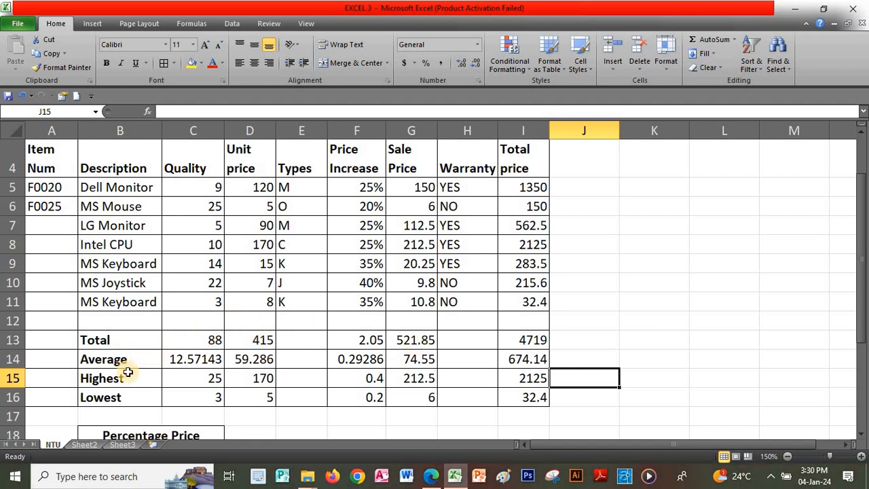
- Consult the pie chart question in the exercise PDF and insert a basic 2-D pie chart from Types E4:E11 and Sale Price G4:G11
click(427, 477)
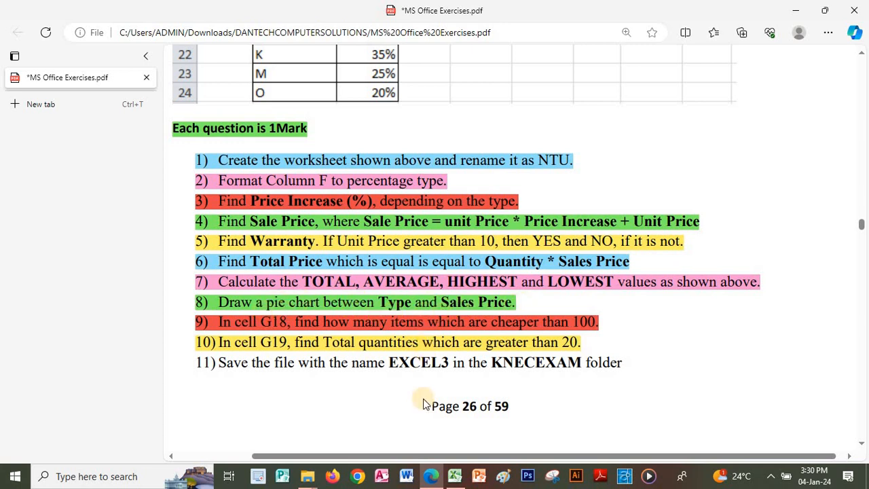
click(453, 477)
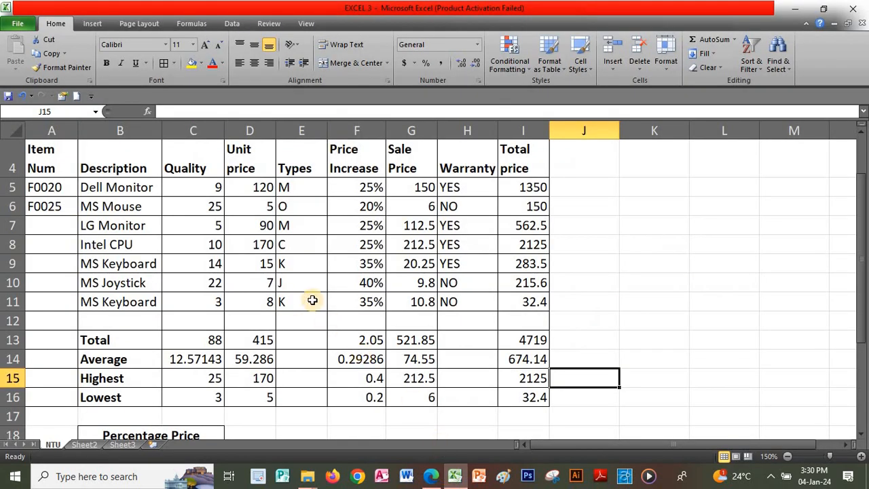
drag(304, 155, 302, 301)
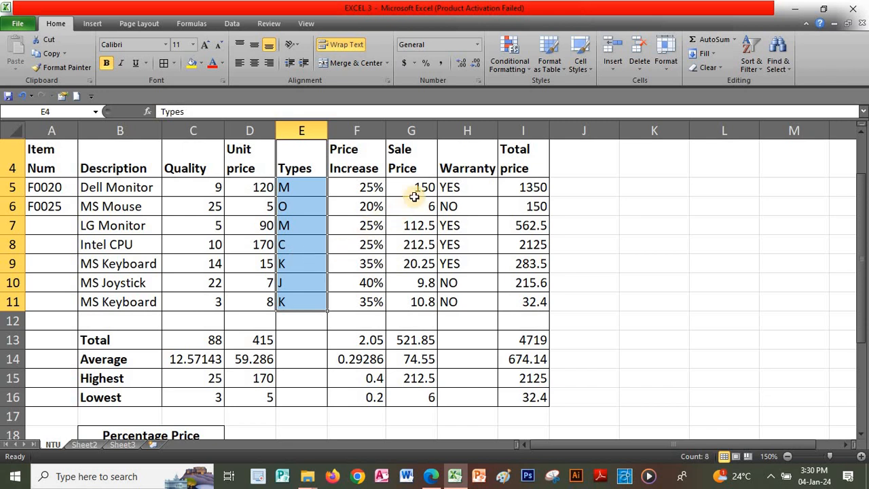
drag(421, 156, 420, 299)
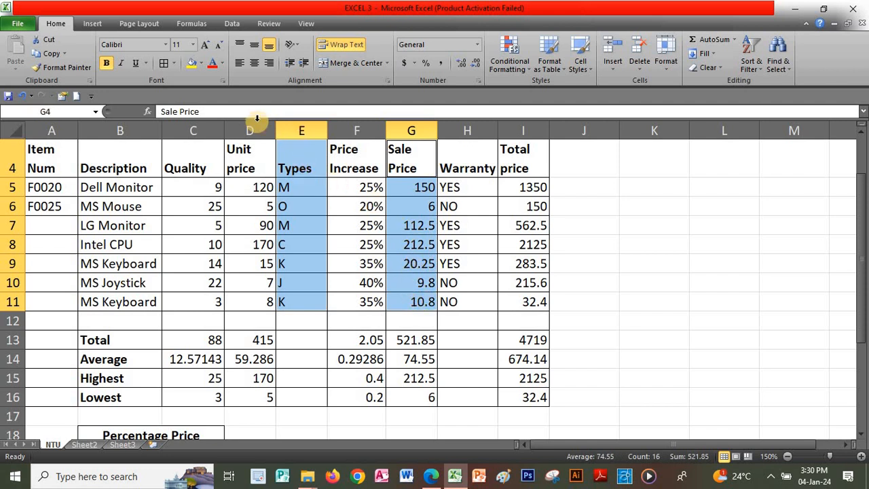
click(102, 24)
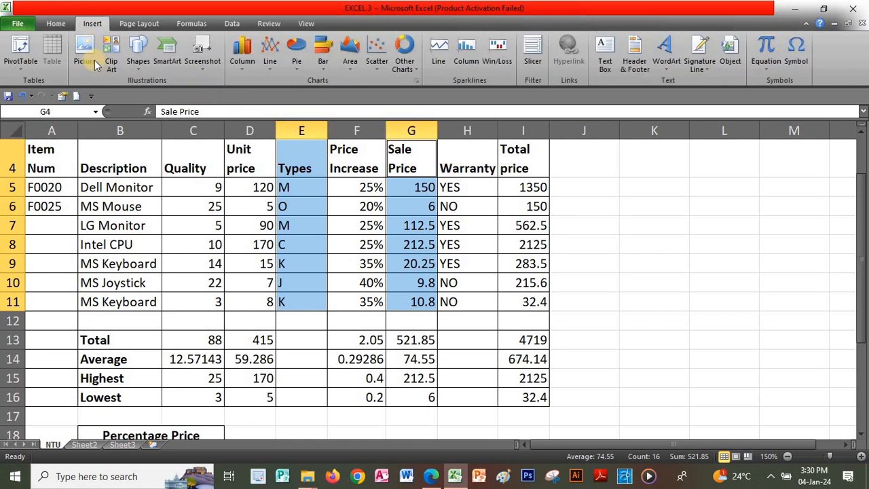
click(294, 62)
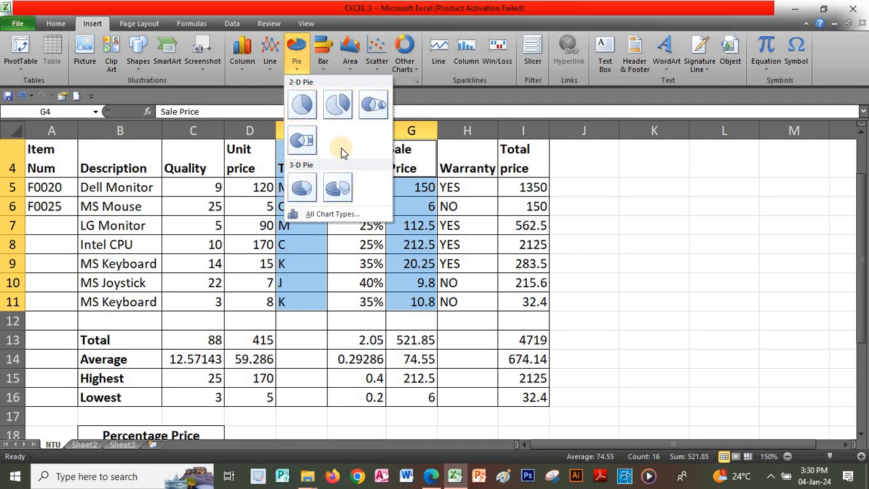
click(303, 107)
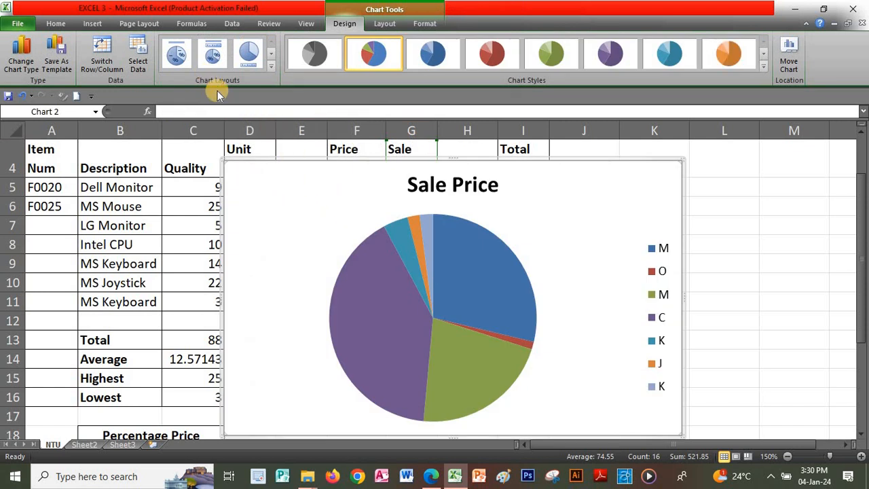
- Apply the pie chart layout with type and value labels but no title or legend, and move the chart beside the table at column J
click(271, 67)
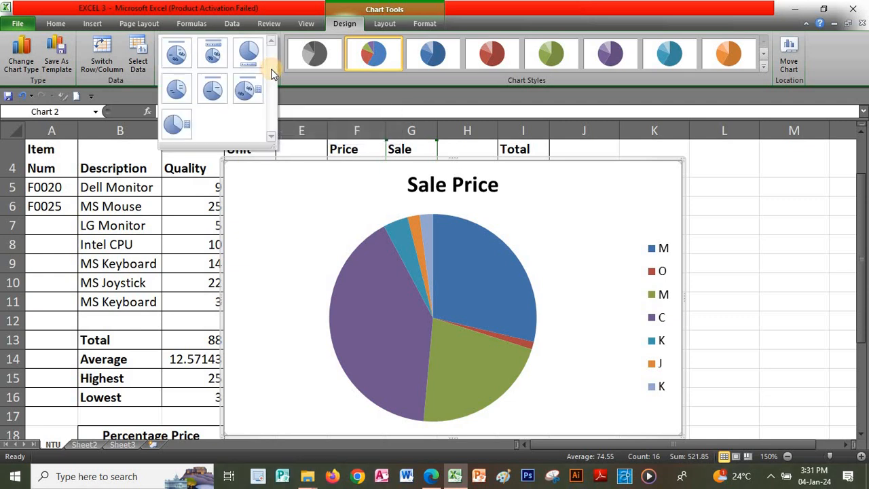
click(175, 91)
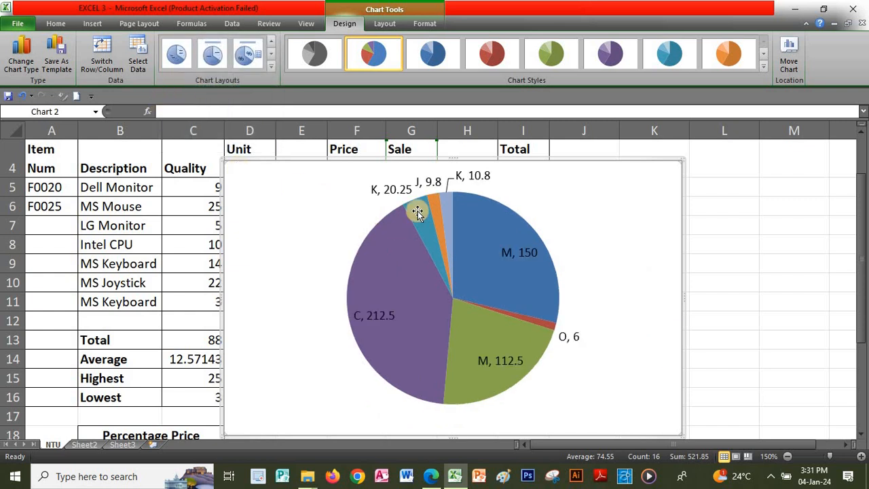
mouse_move(506, 266)
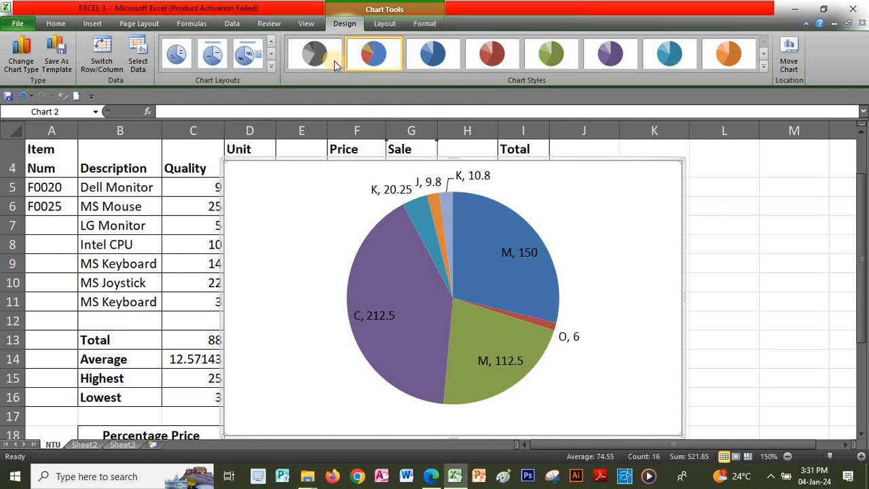
drag(260, 180, 592, 168)
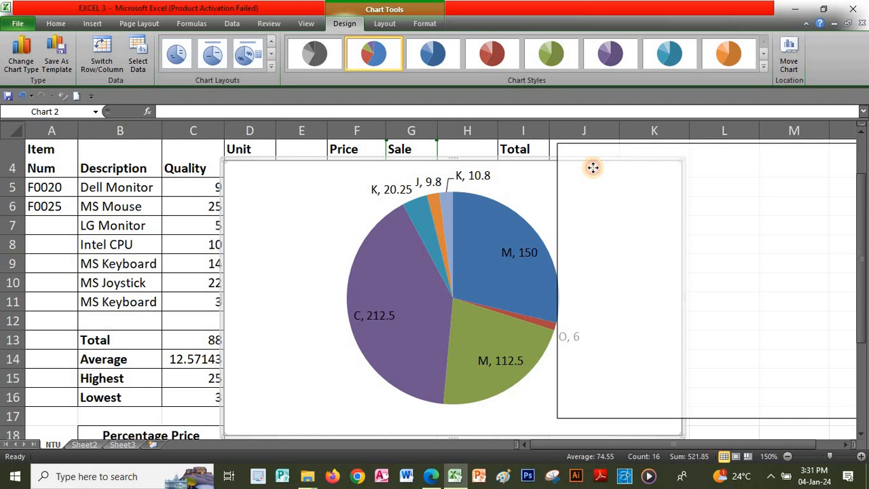
mouse_move(593, 169)
mouse_down()
mouse_move(369, 169)
mouse_move(340, 188)
mouse_move(586, 172)
mouse_up()
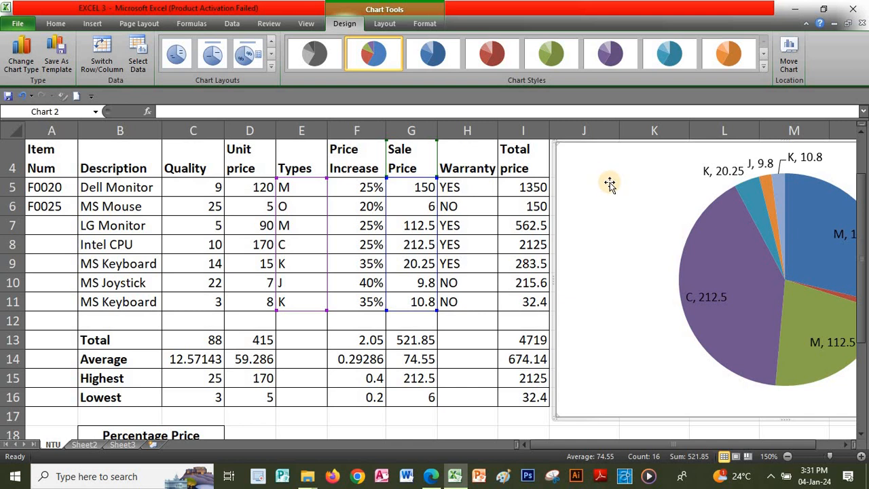
click(363, 413)
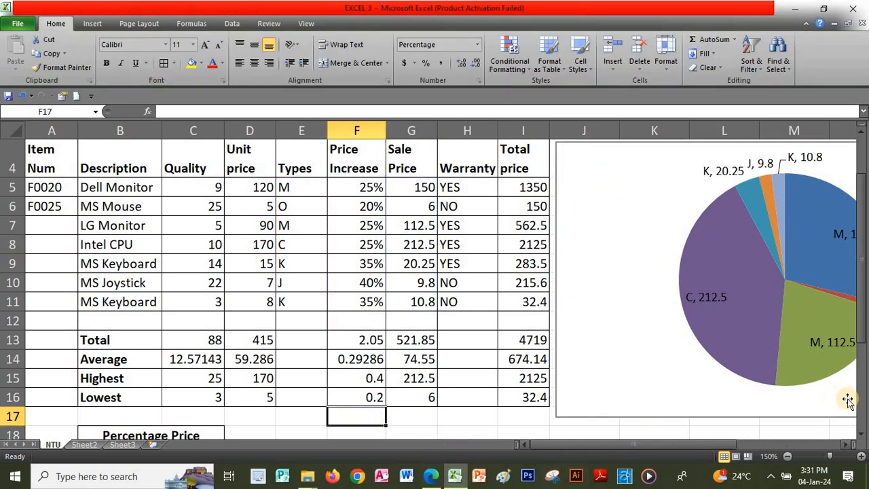
- Consult the exercise PDF's questions for cells G18 and G19 and add borders around both cells, G18:G19
click(860, 435)
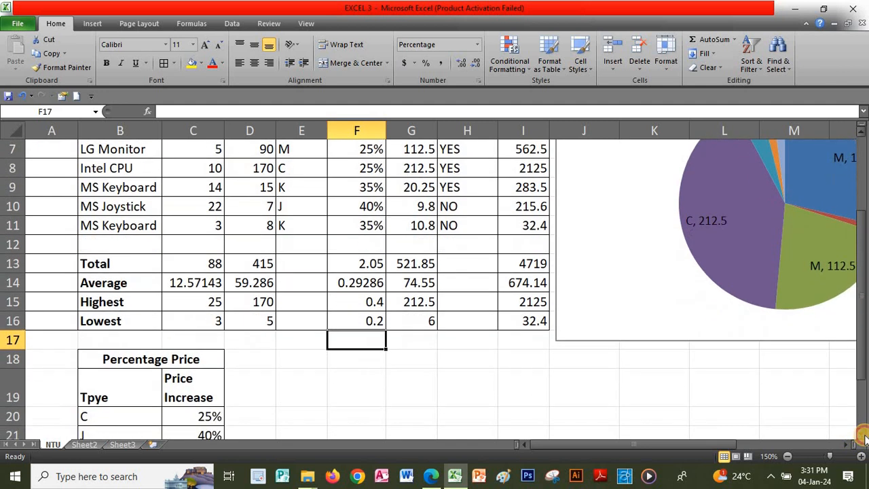
click(860, 435)
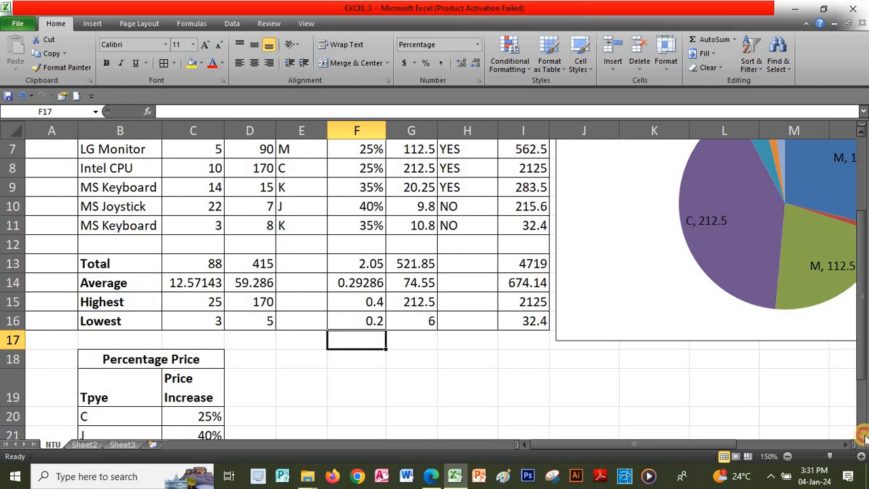
click(432, 476)
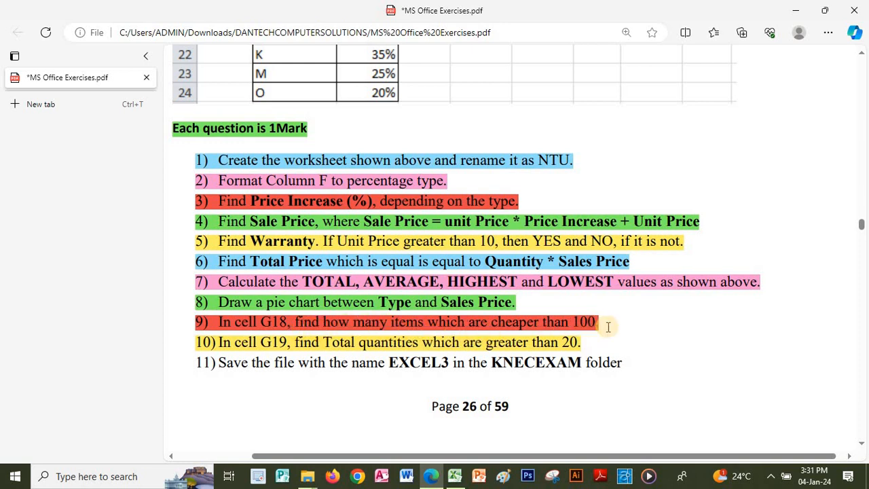
click(455, 478)
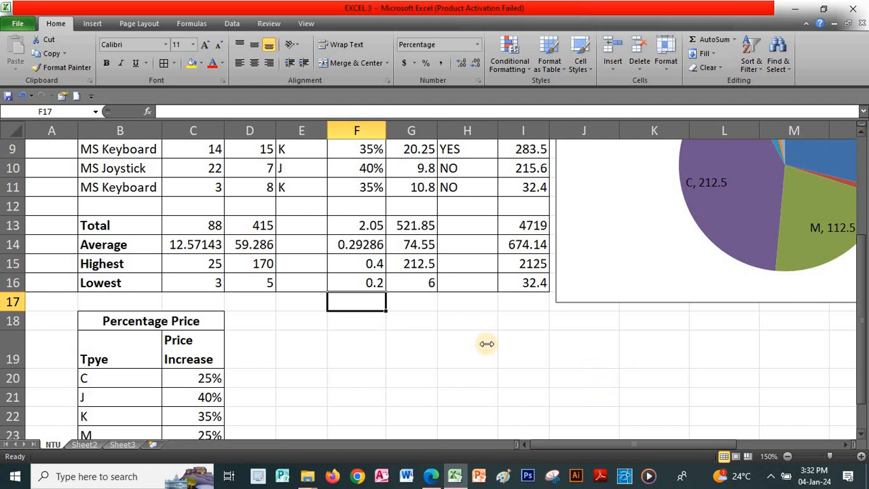
click(390, 360)
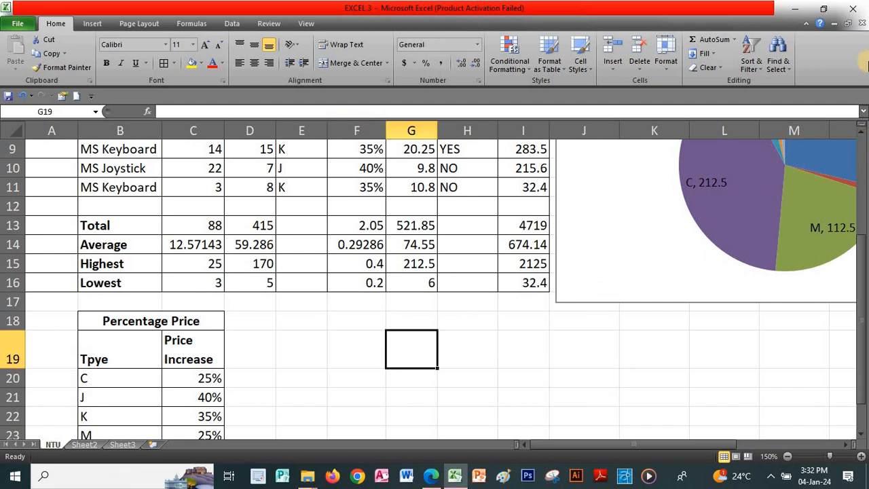
click(860, 134)
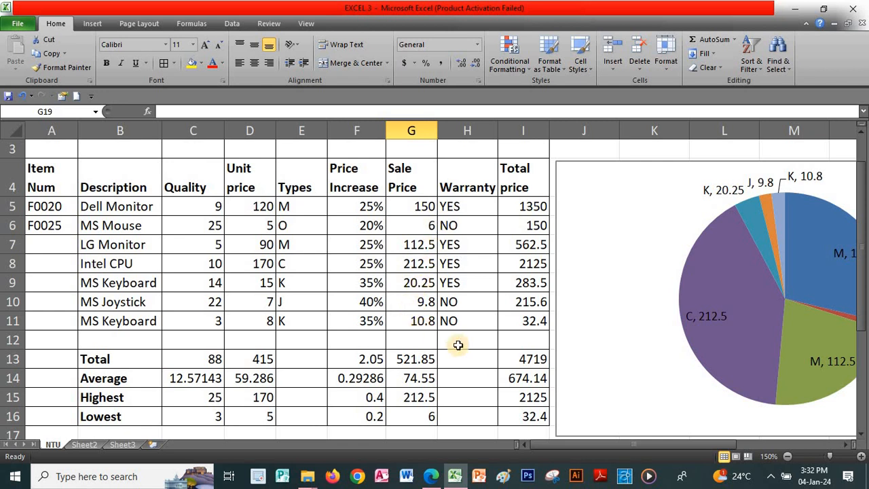
click(860, 425)
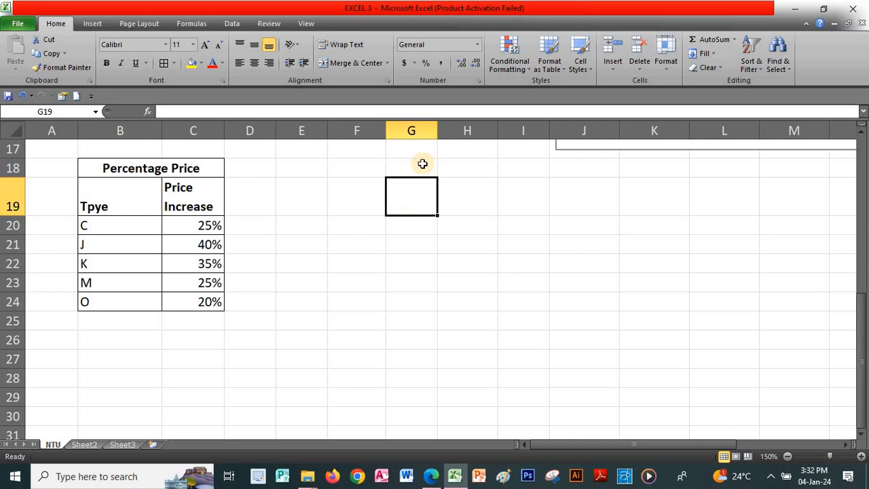
drag(422, 163, 421, 182)
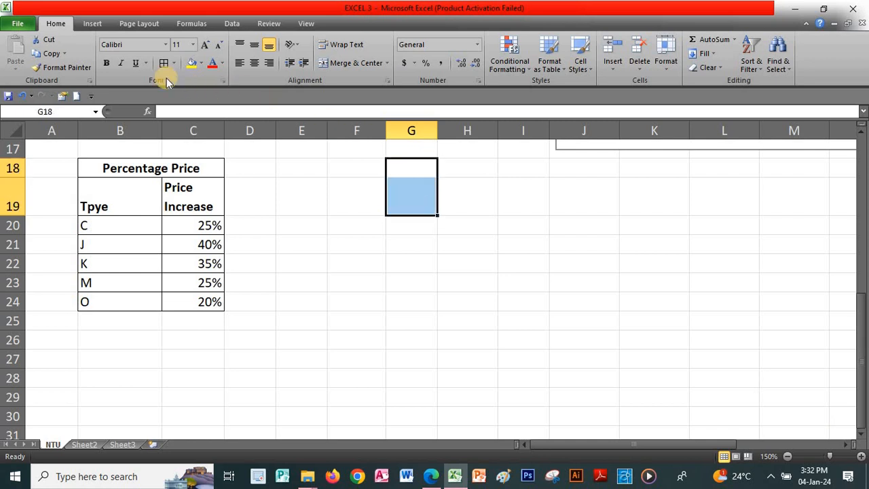
click(165, 66)
- Enter =COUNTIF(G5:G11,"<100") in cell G18 to count the items with a sale price below 100
click(410, 167)
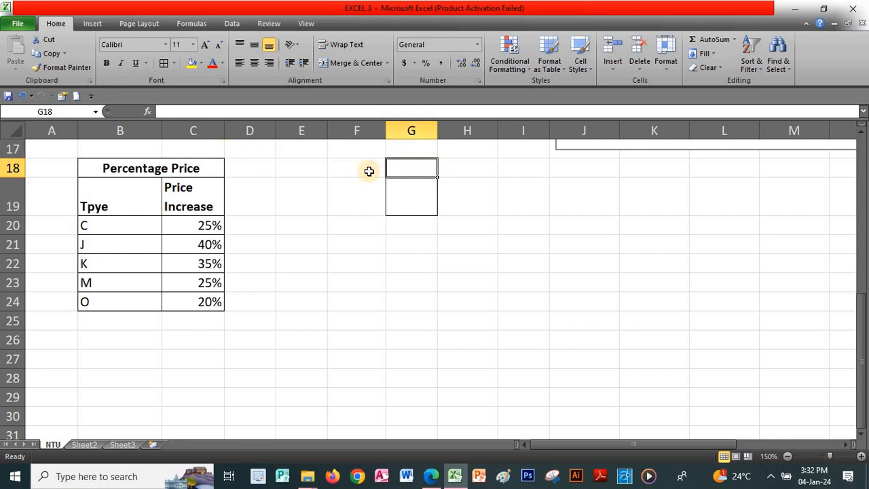
text(=)
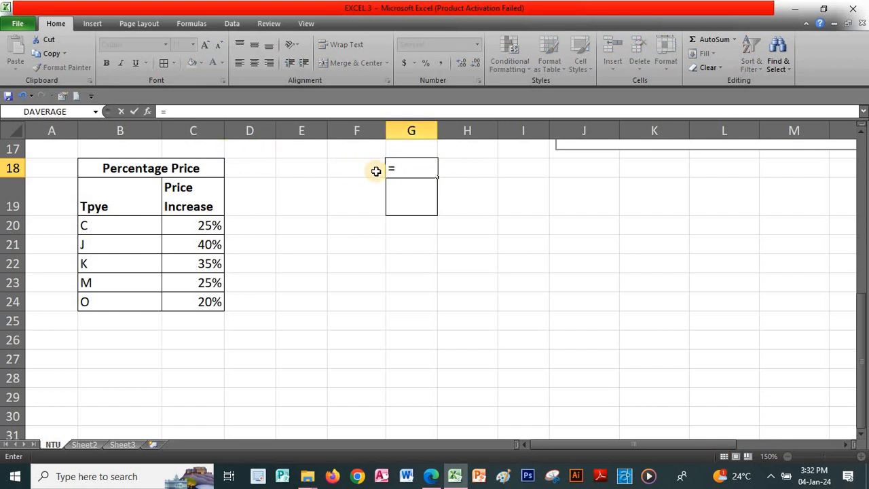
text(COUN)
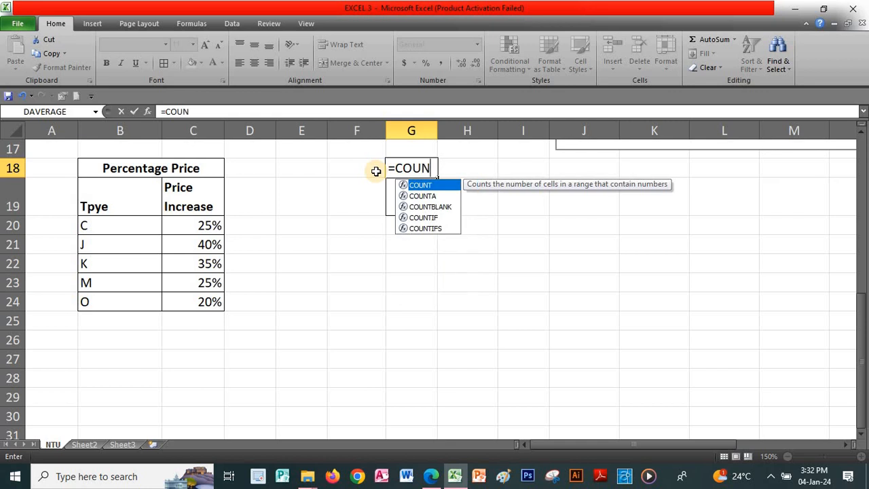
text(TIF)
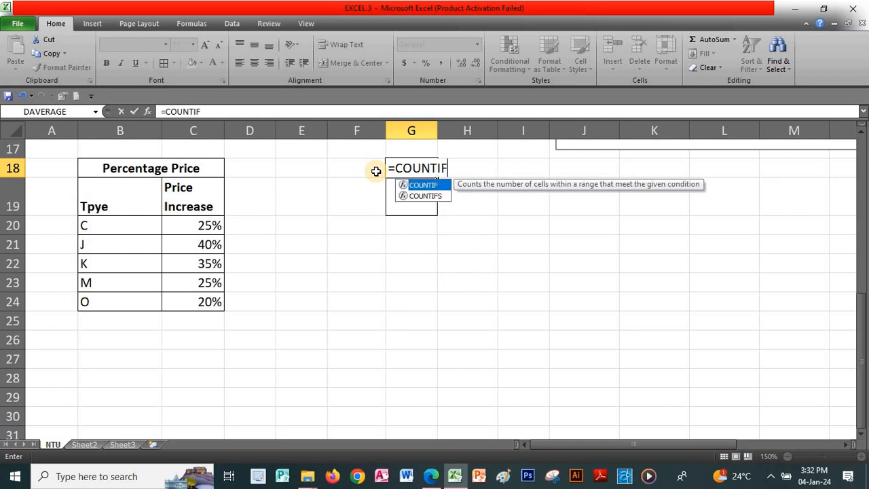
text(()
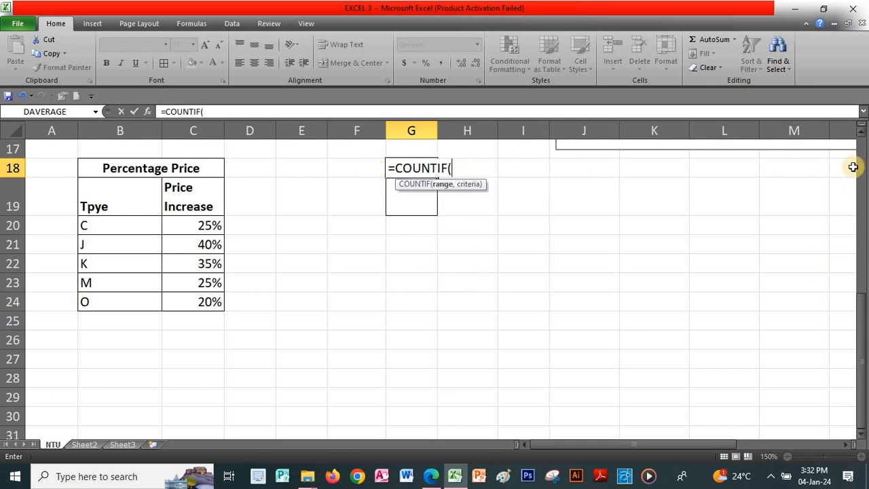
click(864, 133)
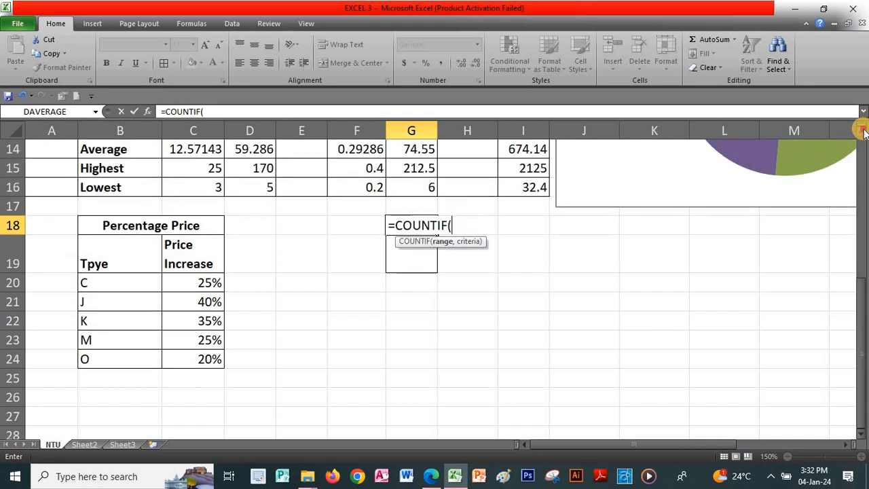
drag(864, 133, 864, 133)
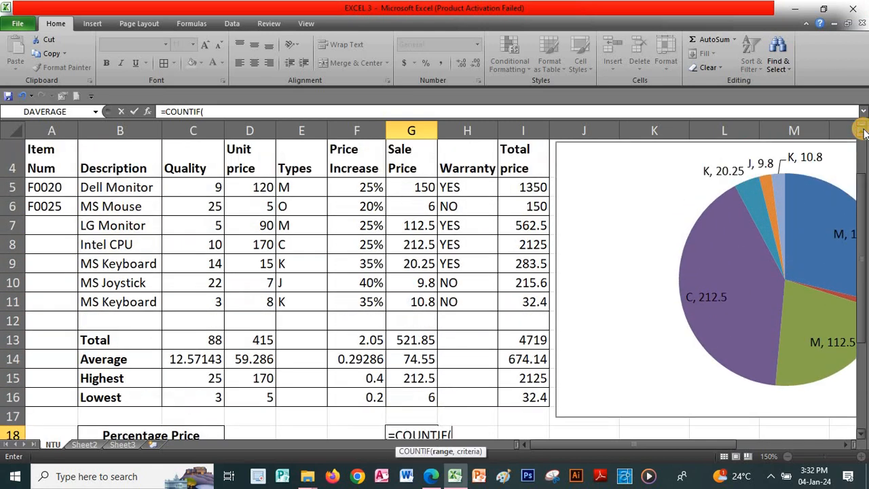
click(418, 188)
drag(422, 207, 422, 302)
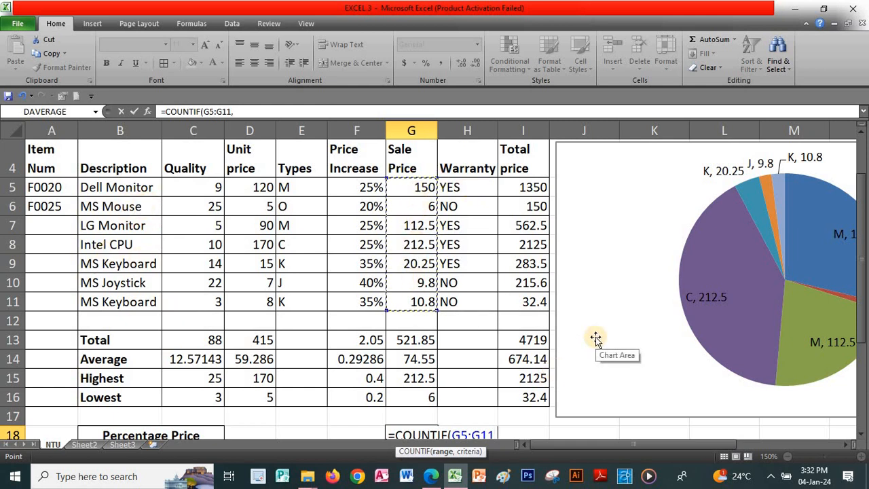
text(,)
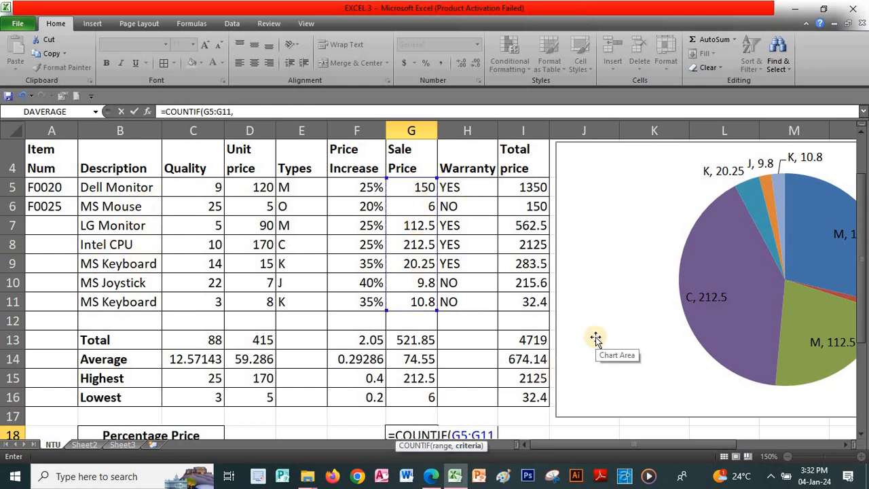
click(860, 436)
click(860, 436)
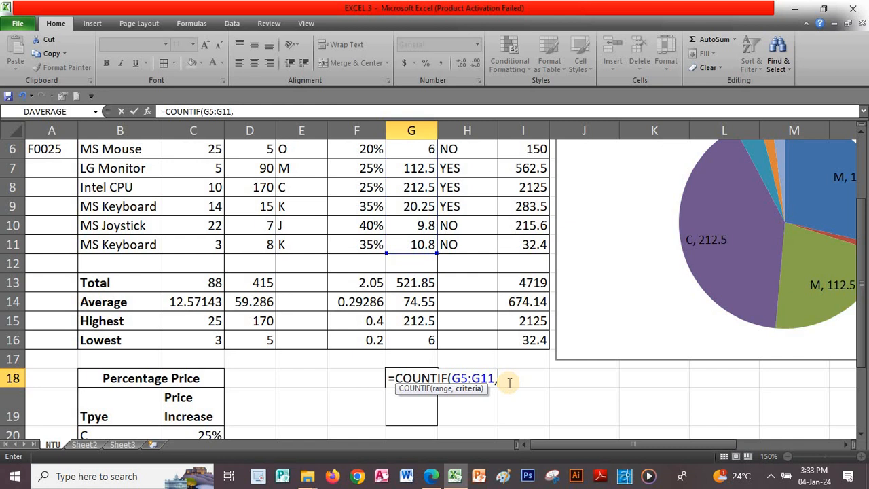
text("<100)
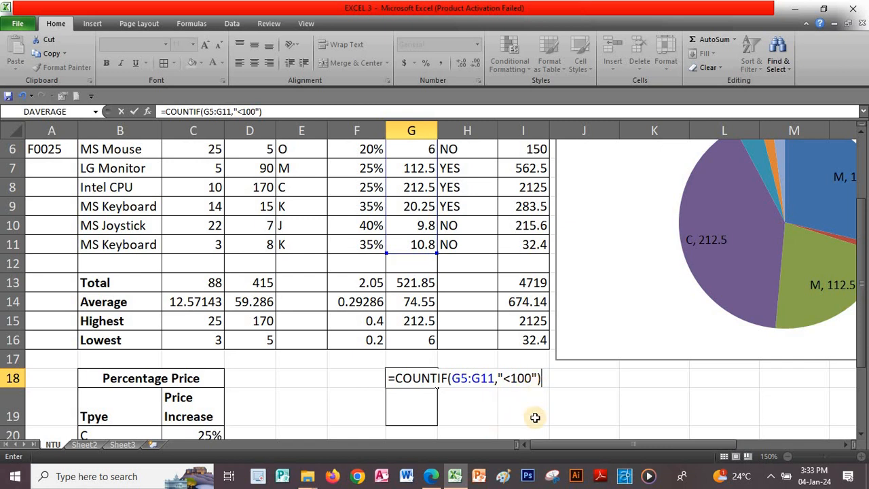
key(Return)
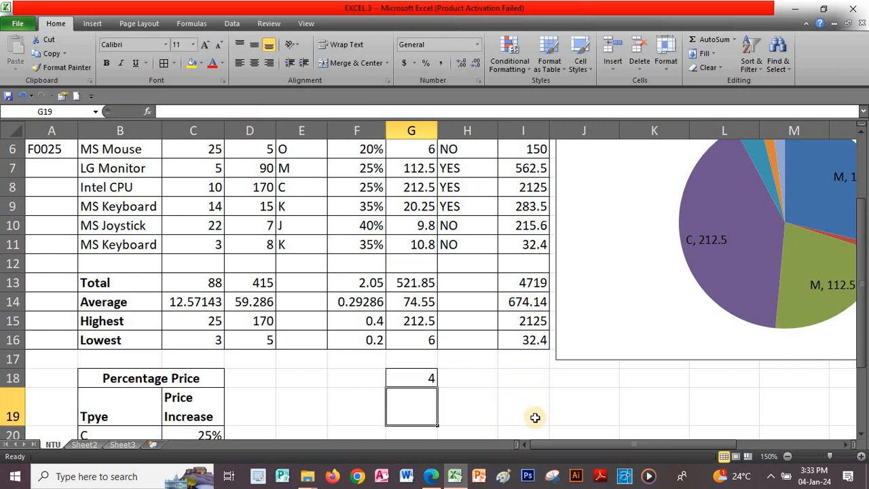
click(420, 379)
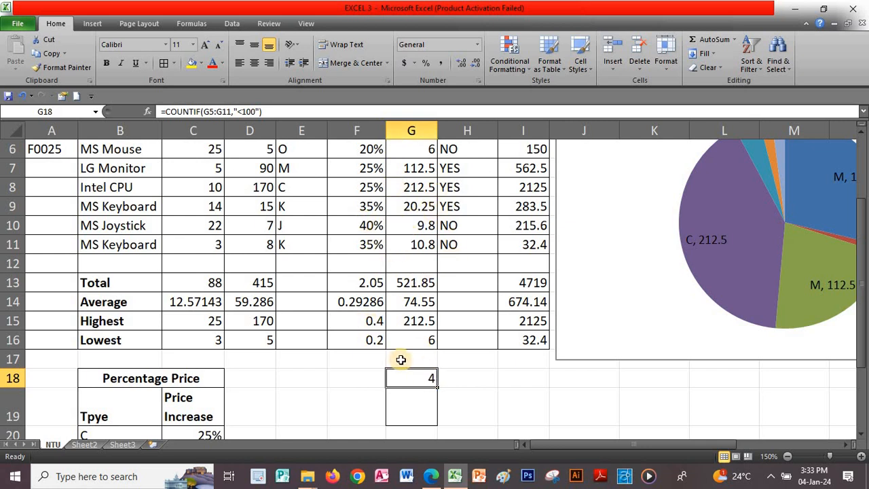
- Consult the exercise PDF's question for cell G19 and review the inventory table's columns for the quantities it refers to
click(421, 412)
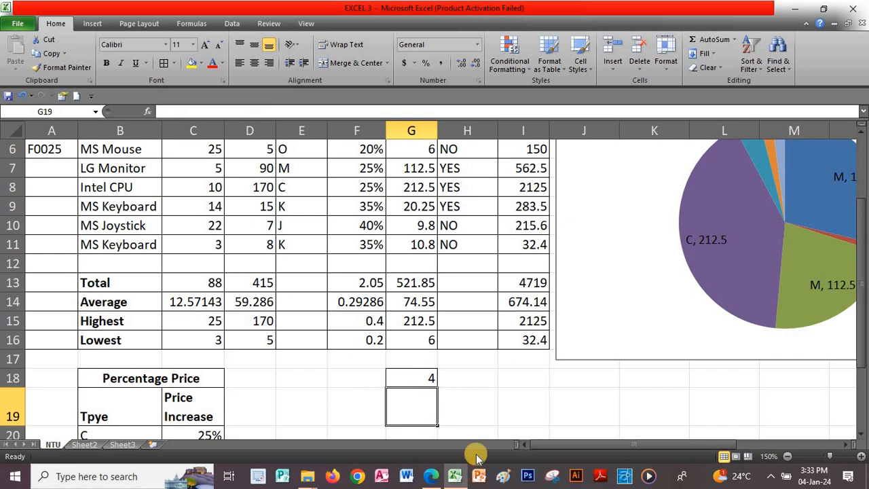
click(437, 480)
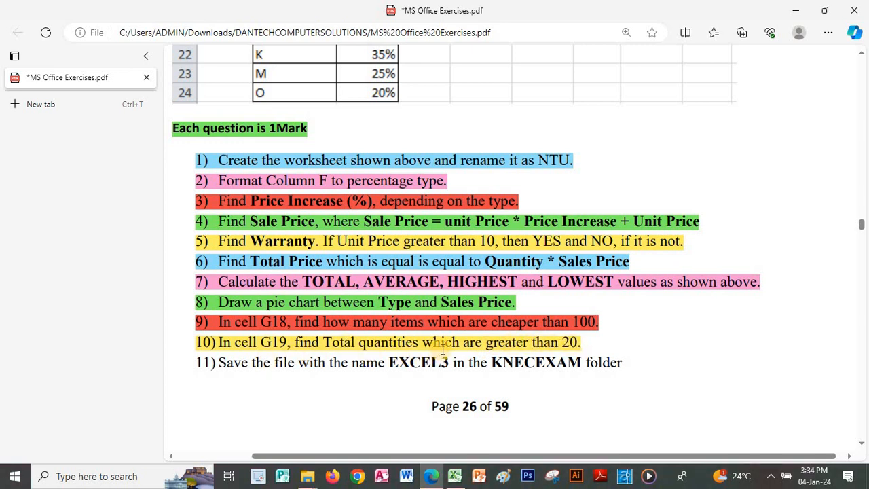
click(455, 477)
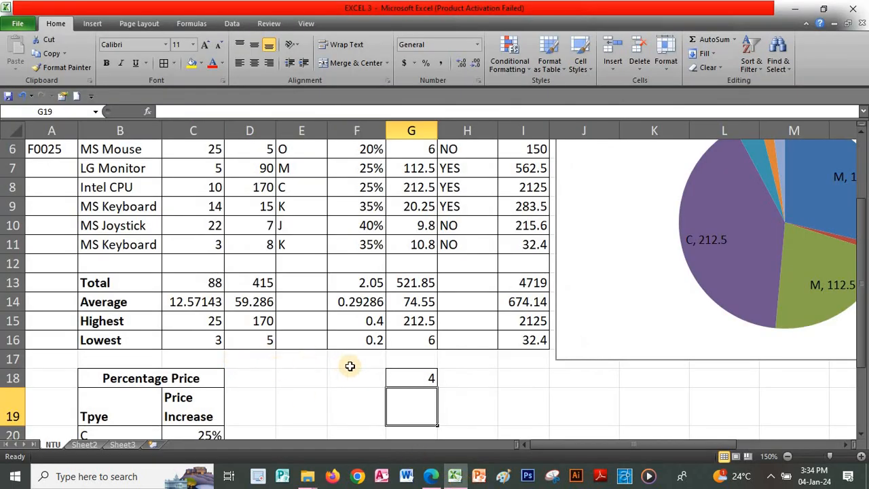
key(Up)
key(Up)
key(Up)
key(Up)
key(Up)
key(Up)
key(Up)
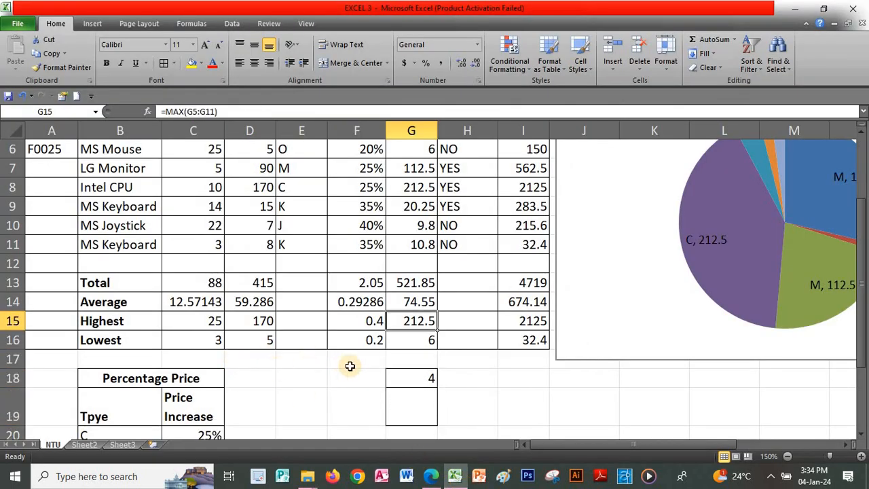
key(Up)
key(Up)
key(Up)
key(Up)
key(Up)
key(Up)
key(Up)
key(Up)
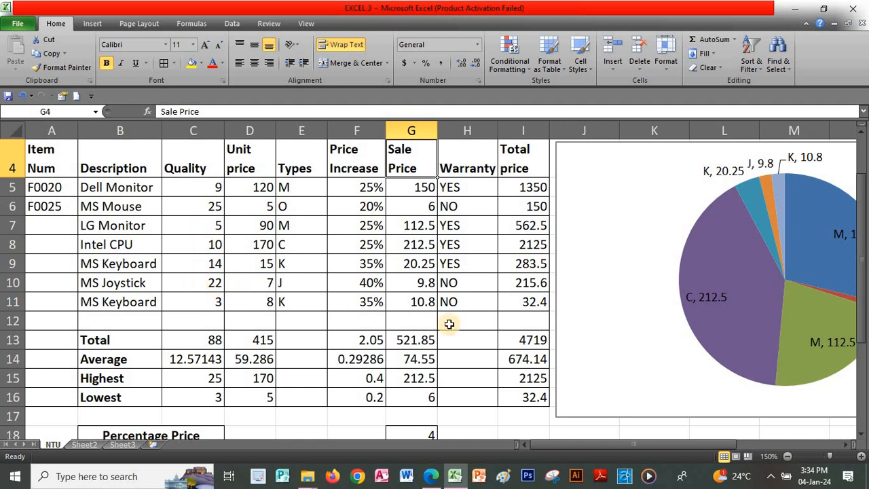
key(Down)
key(Down)
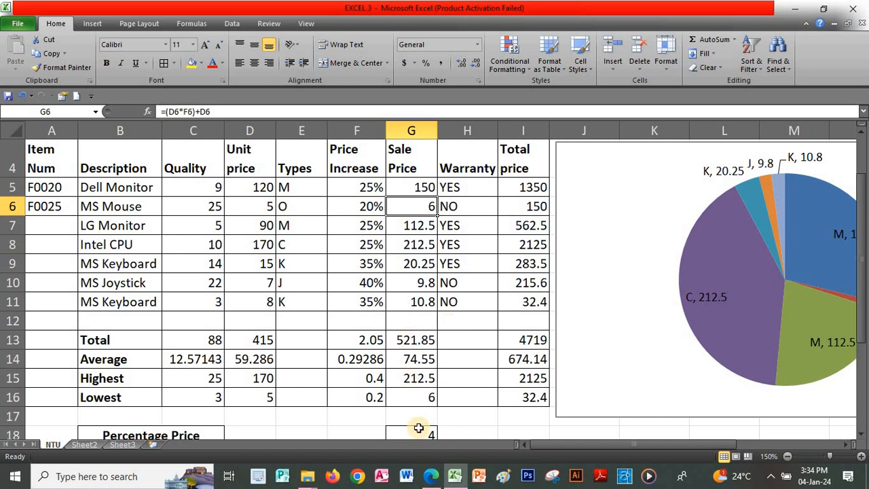
- Enter =SUMIF(C5:C11,">20") in cell G19 to total the quantities greater than 20
click(421, 429)
key(Down)
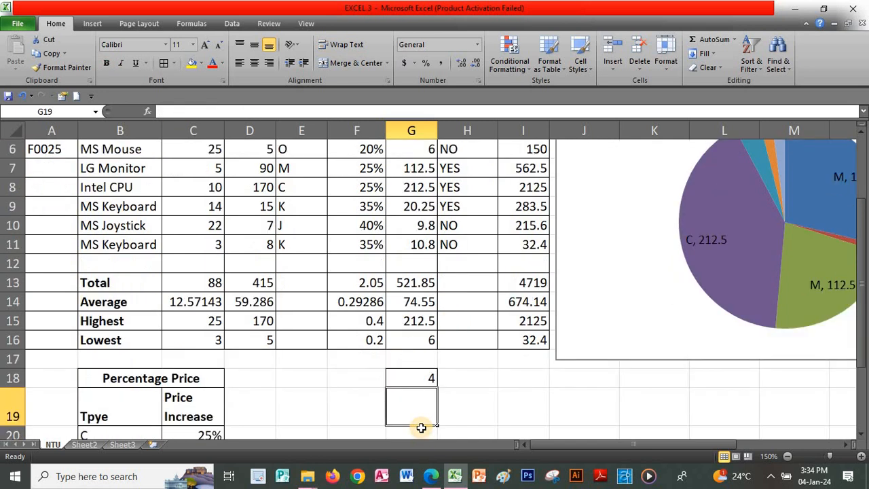
text(=)
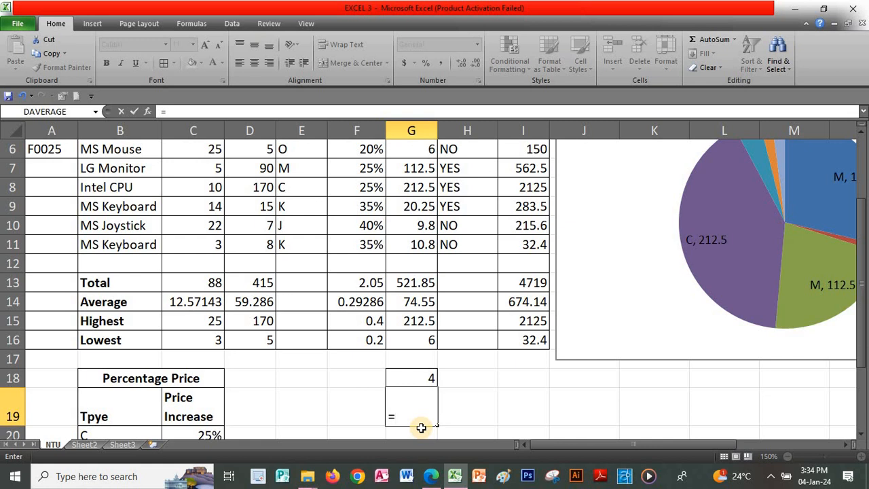
text(SUMIF)
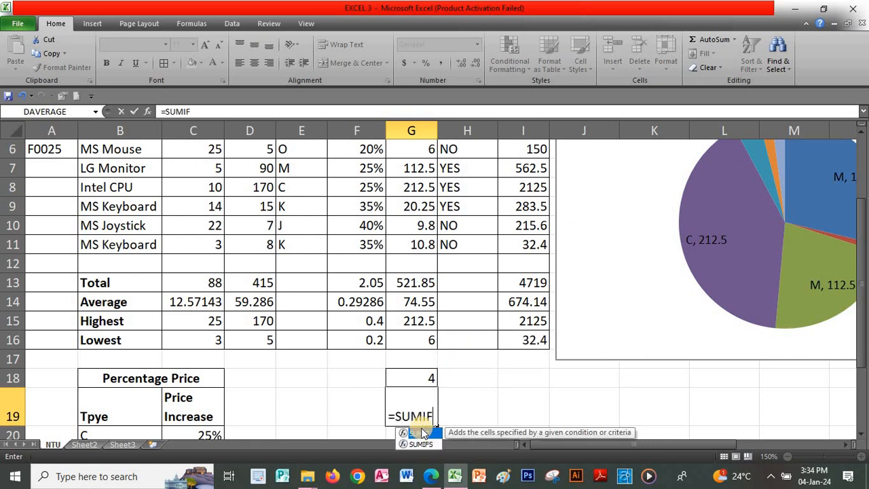
double_click(421, 432)
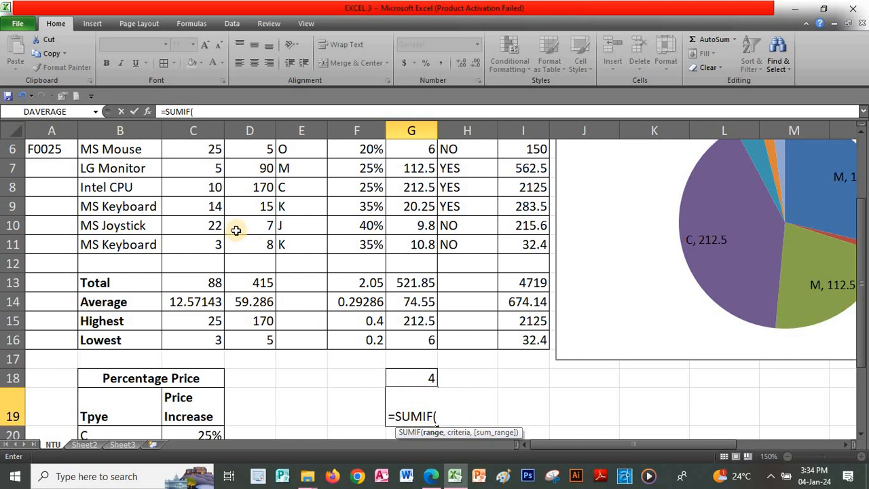
click(859, 135)
click(859, 135)
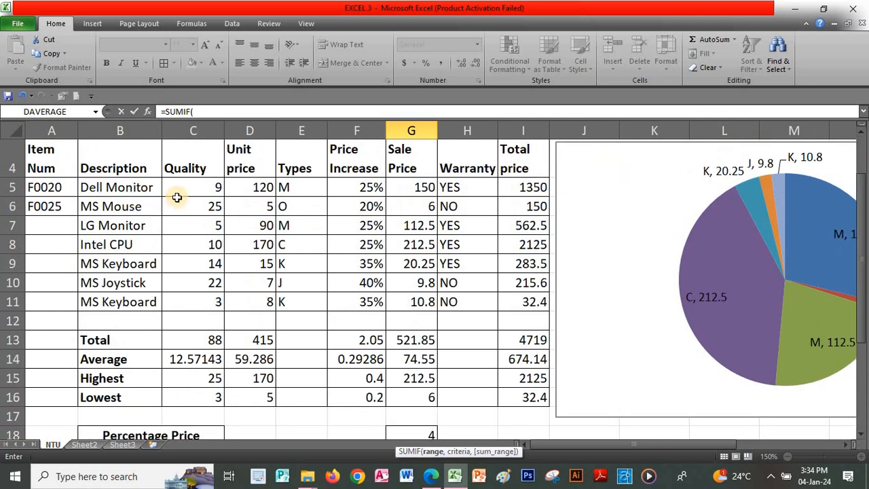
drag(195, 189, 205, 302)
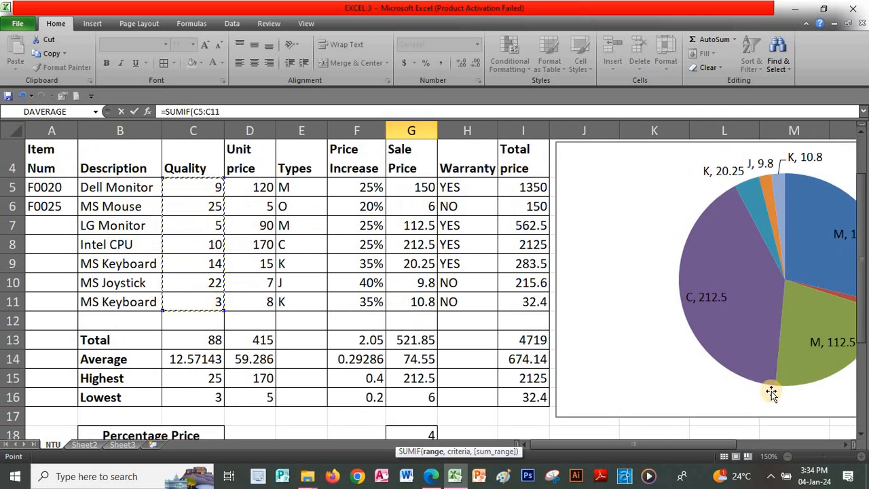
click(860, 434)
click(860, 435)
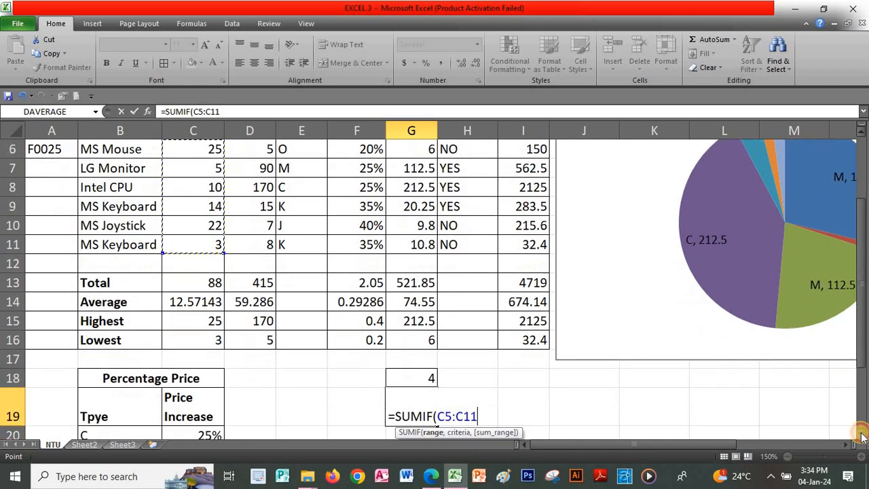
click(861, 435)
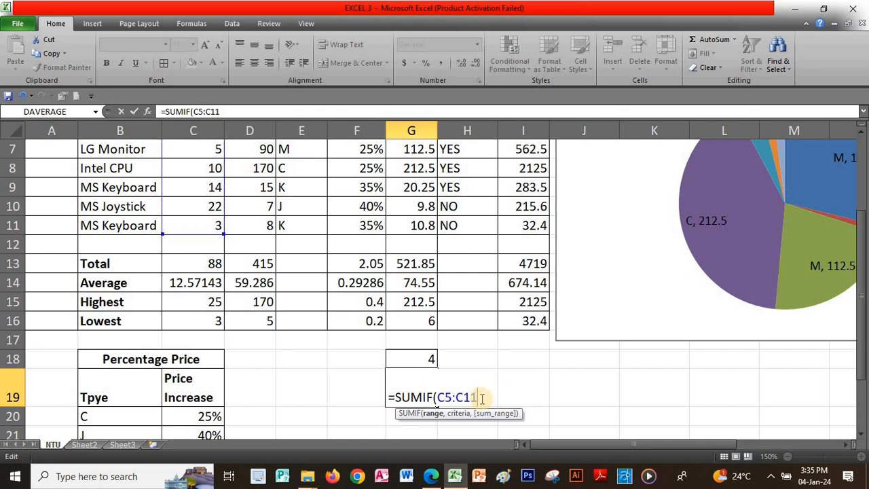
text(,">20)
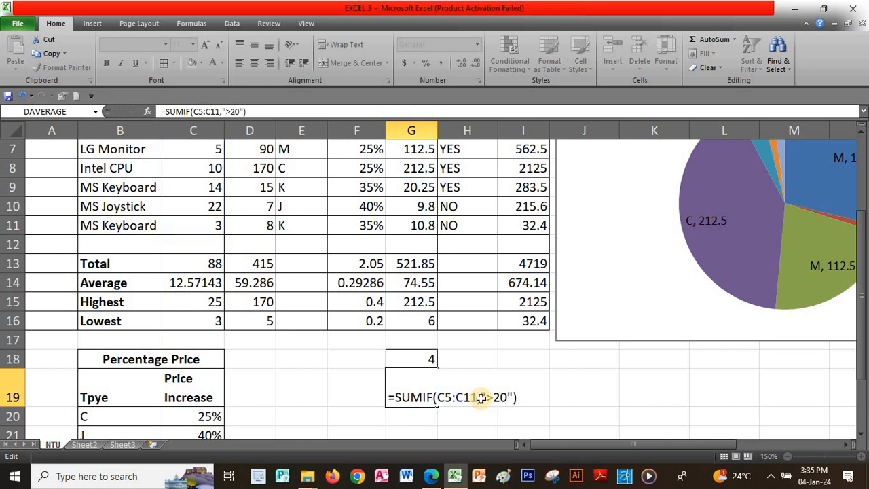
key(Return)
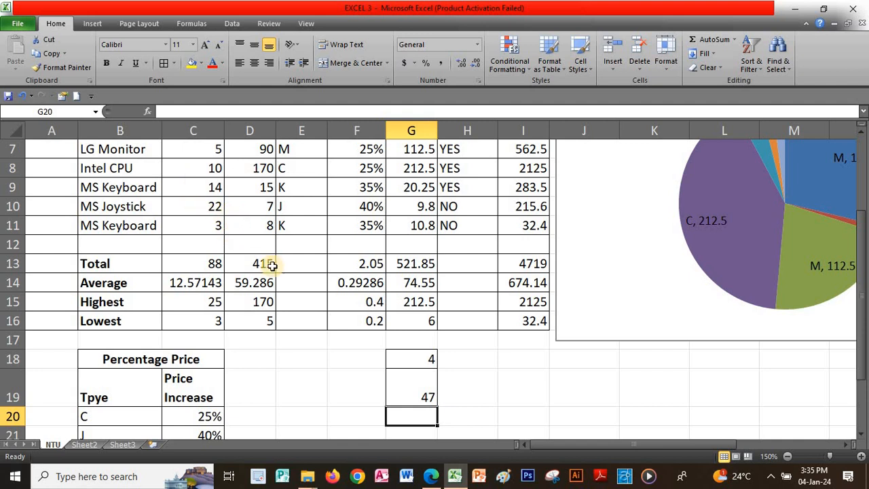
click(419, 386)
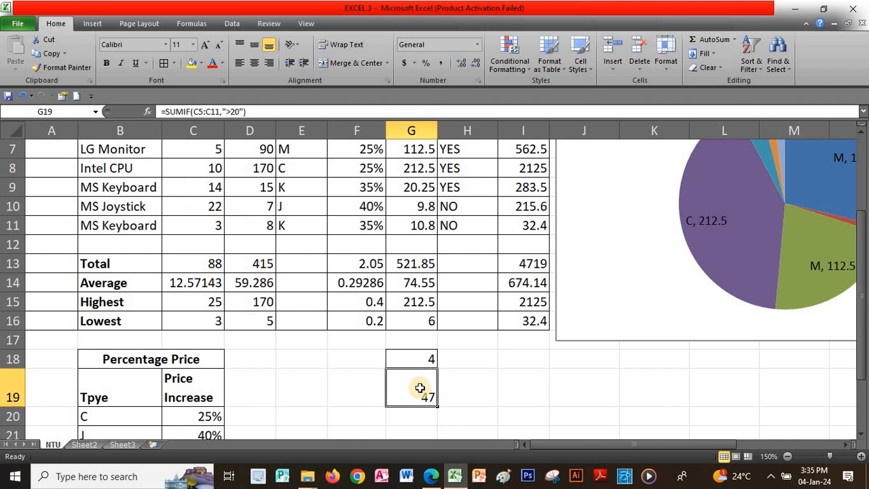
- Save the workbook and consult the exercise PDF's last question about the file name and folder
key(Up)
key(Up)
key(Up)
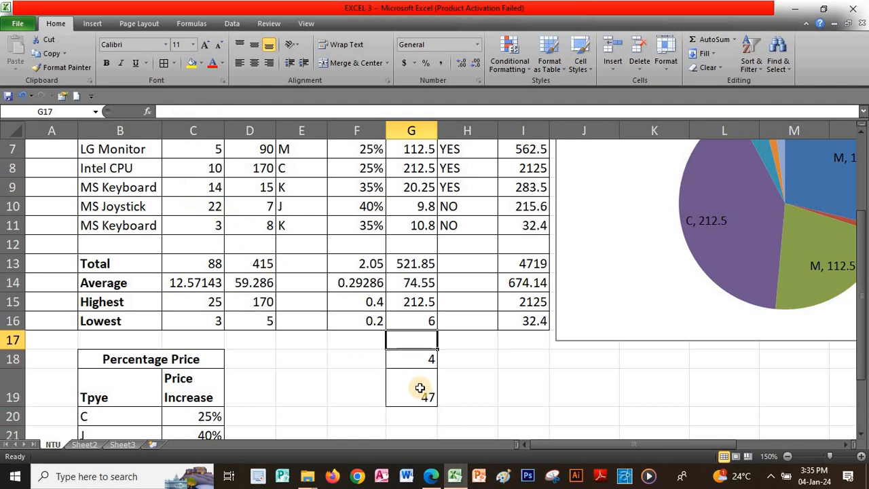
click(301, 391)
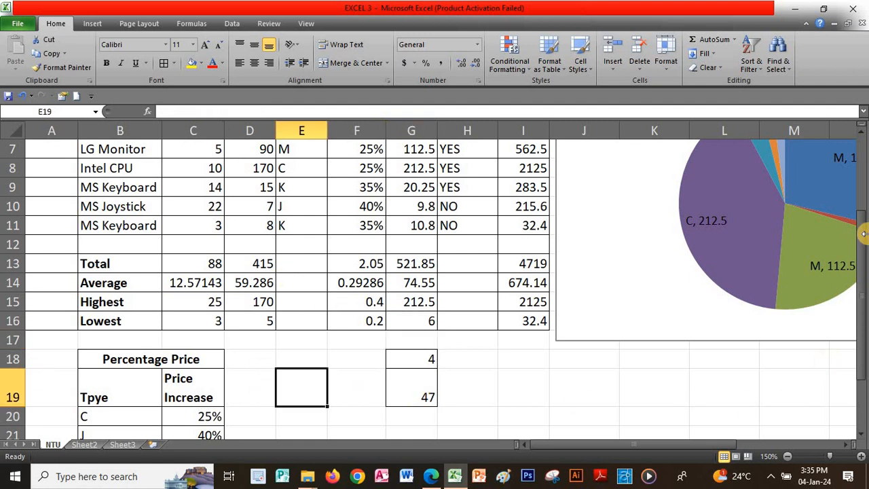
click(861, 134)
click(861, 133)
click(860, 133)
click(861, 134)
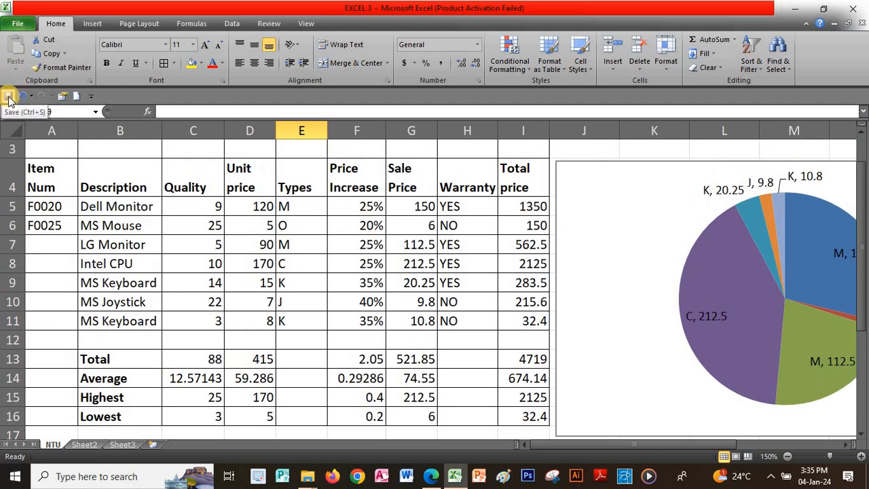
click(9, 96)
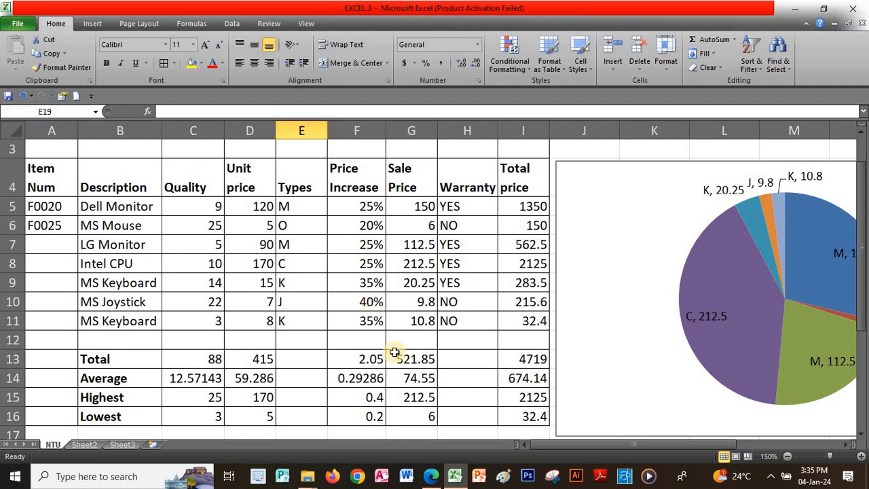
click(429, 477)
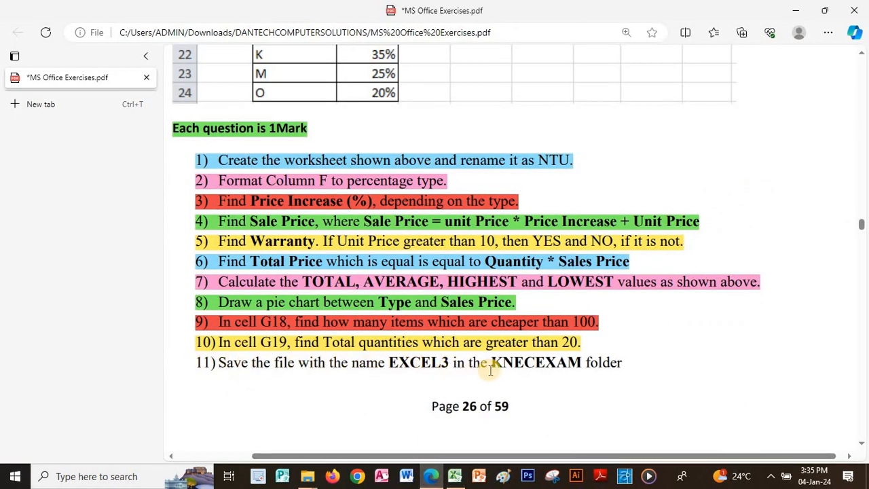
click(455, 476)
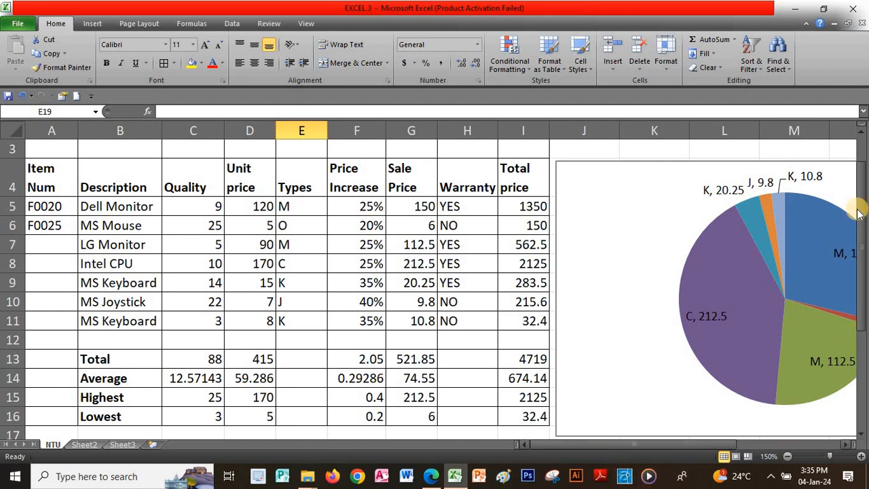
- Move the pie chart slightly up and left so it sits against the inventory table's edge, and deselect it
click(857, 138)
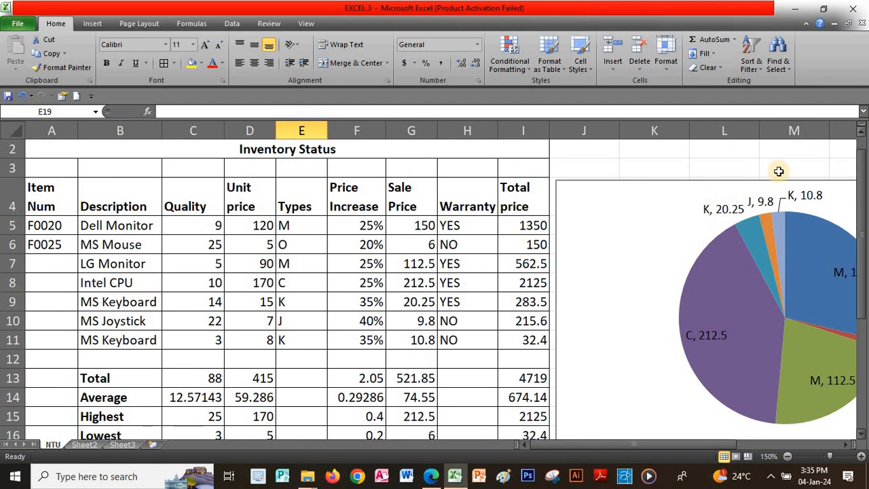
drag(624, 193, 613, 169)
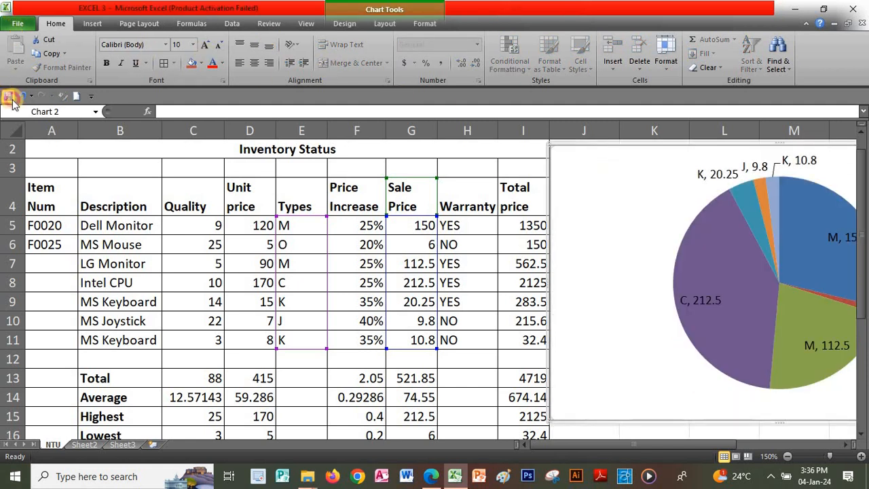
click(862, 137)
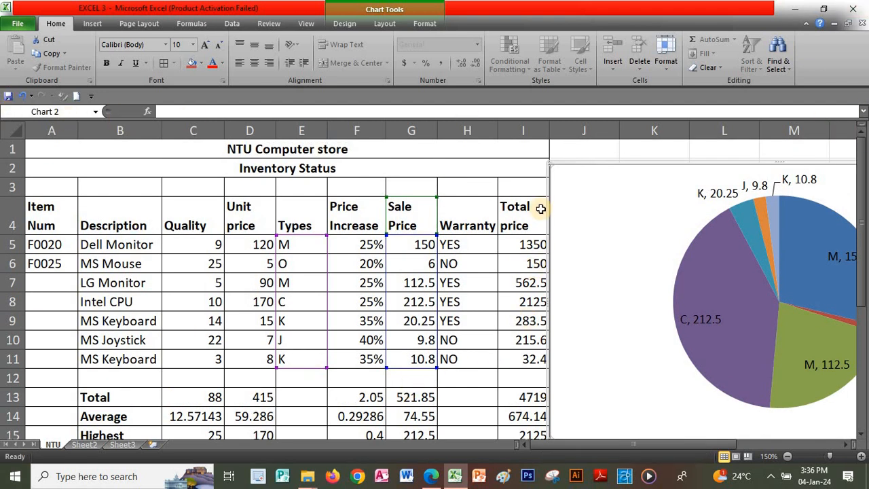
click(536, 170)
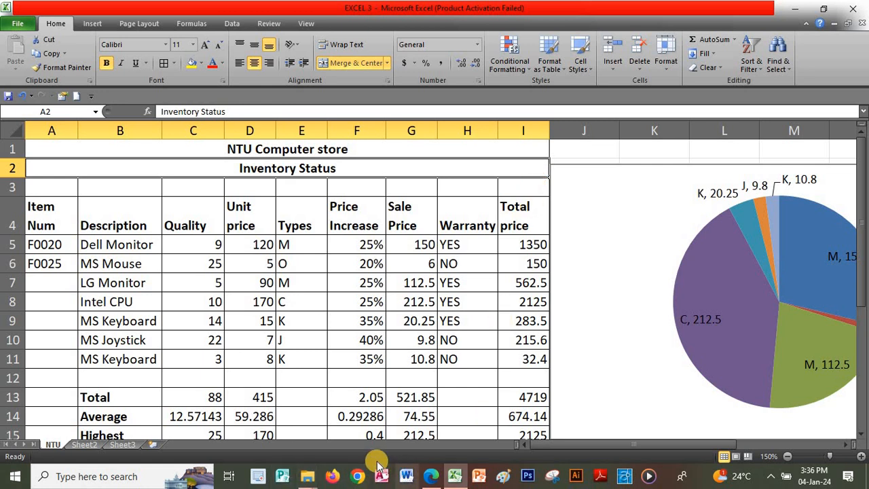